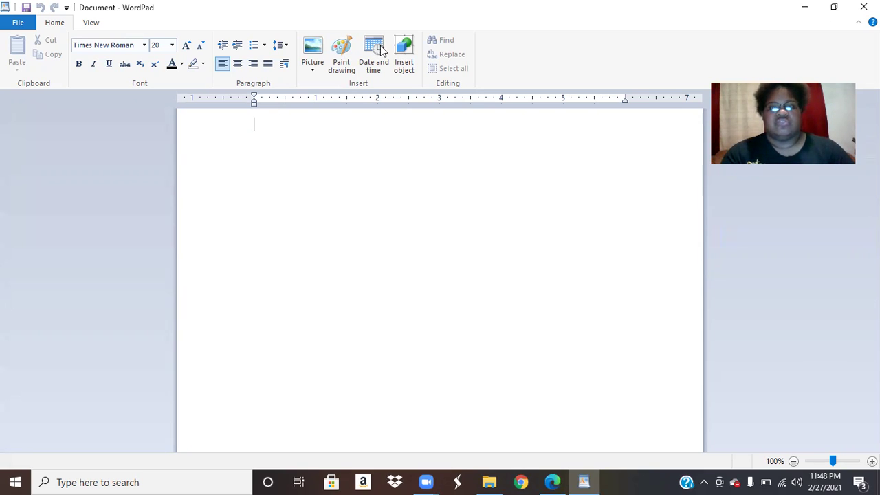
Step: Turn on centred, bold, red text formatting for the heading lines
click(238, 64)
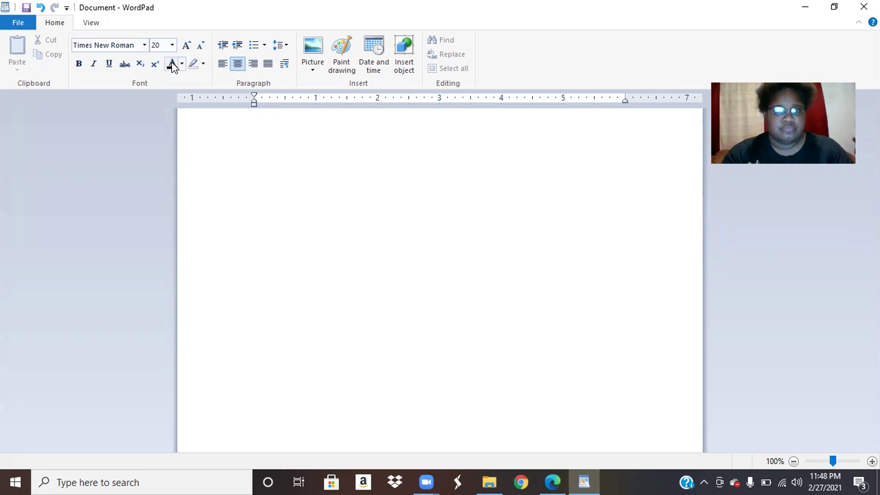
click(77, 65)
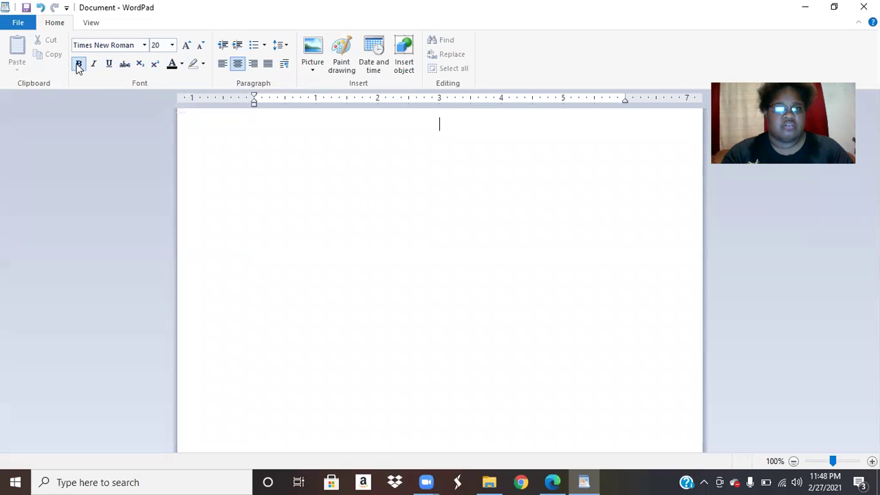
click(182, 64)
click(184, 98)
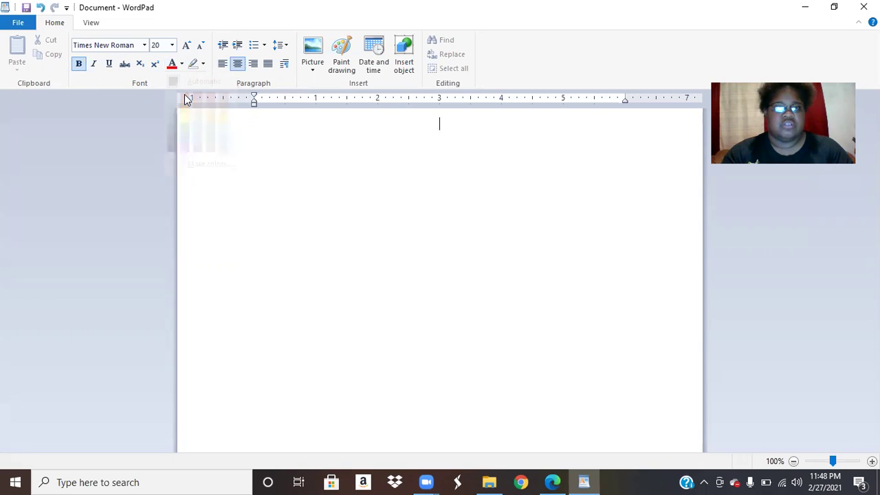
Step: Type 'Boop's One Stop Shop', an owner line with the owner's name, and 'Bath Salts'
text(Boop')
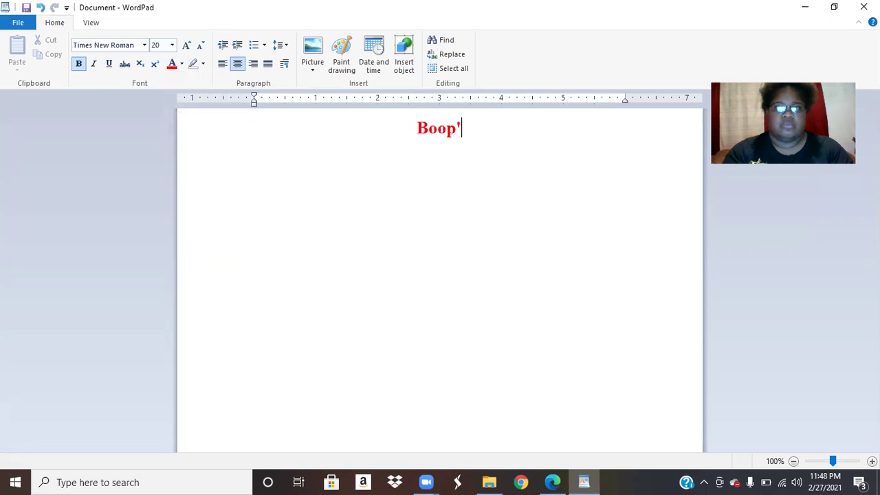
text(s One Stop Shop)
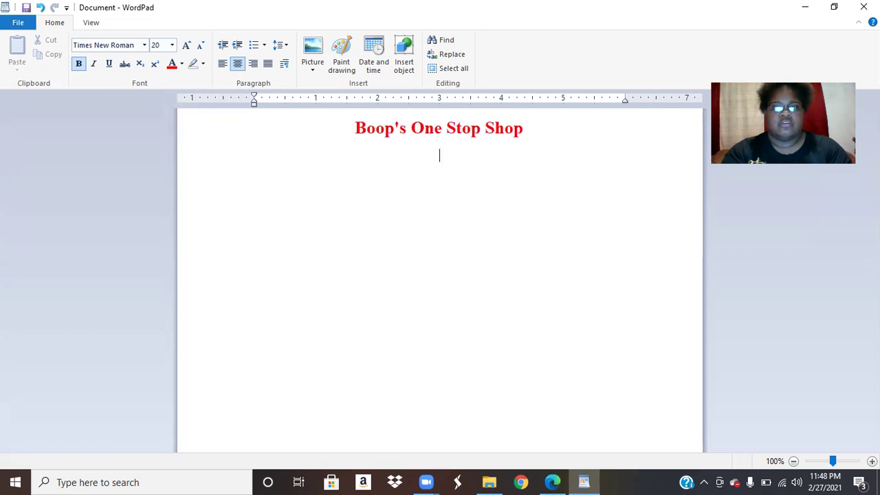
text(Wo)
key(BackSpace)
key(BackSpace)
text(Owner)
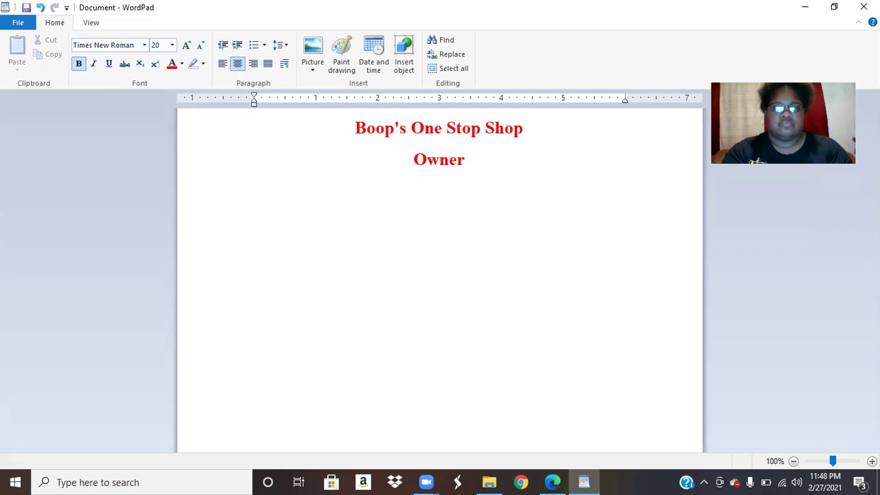
key(Return)
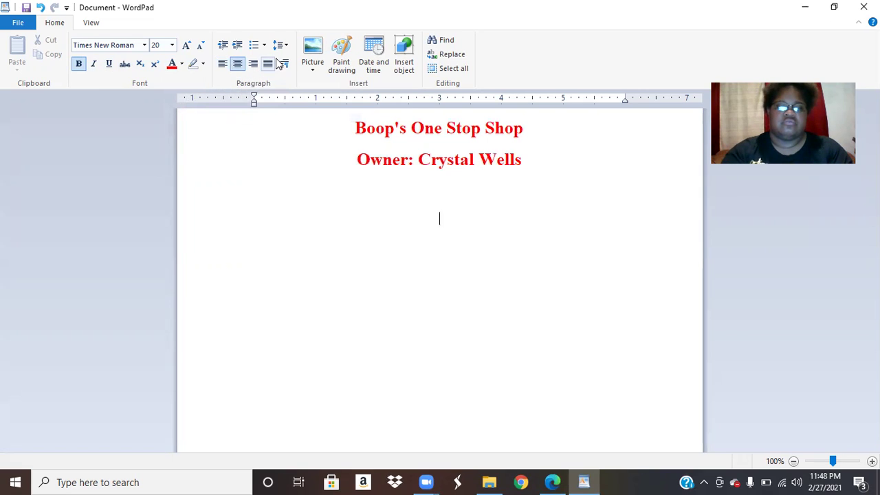
text(Bath Sats)
key(BackSpace)
key(BackSpace)
text(lts)
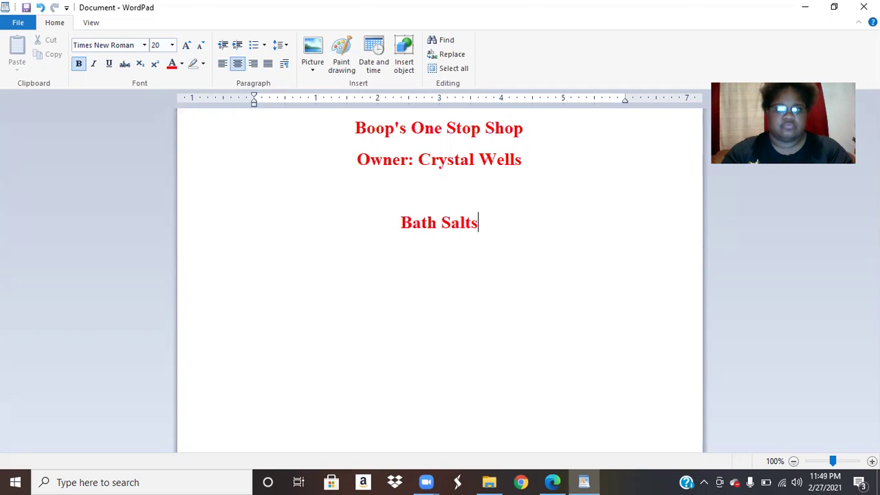
Step: Start inserting a picture and browse to the Desktop's website pics folder
click(311, 65)
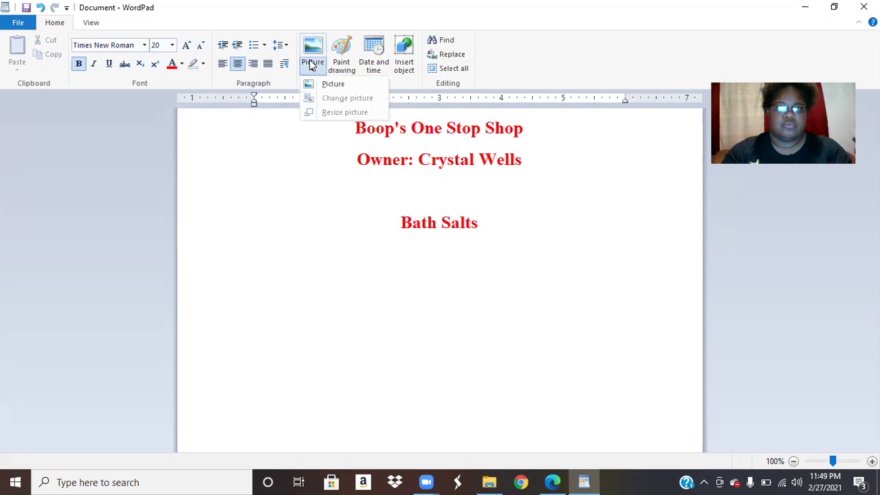
click(319, 87)
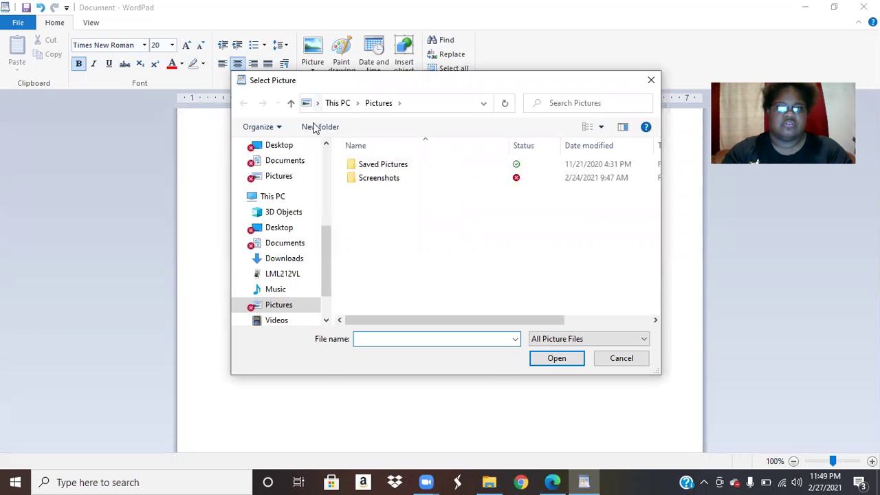
mouse_move(282, 227)
click(326, 145)
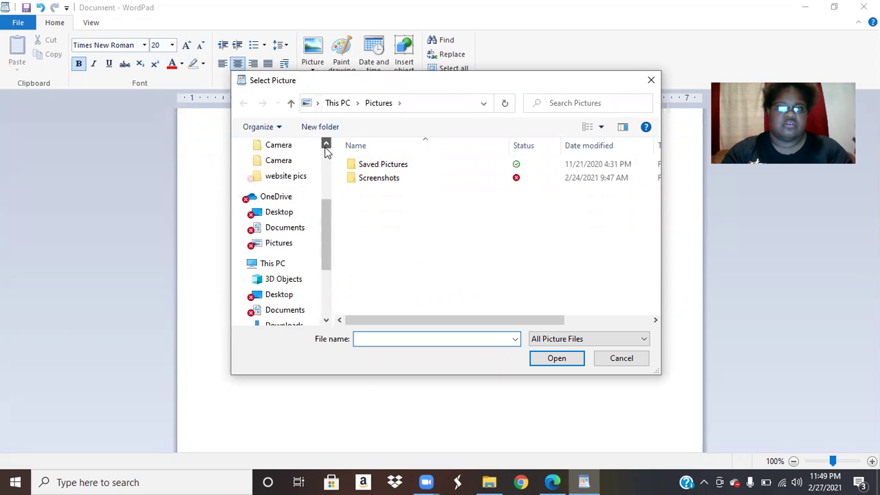
drag(326, 145, 290, 184)
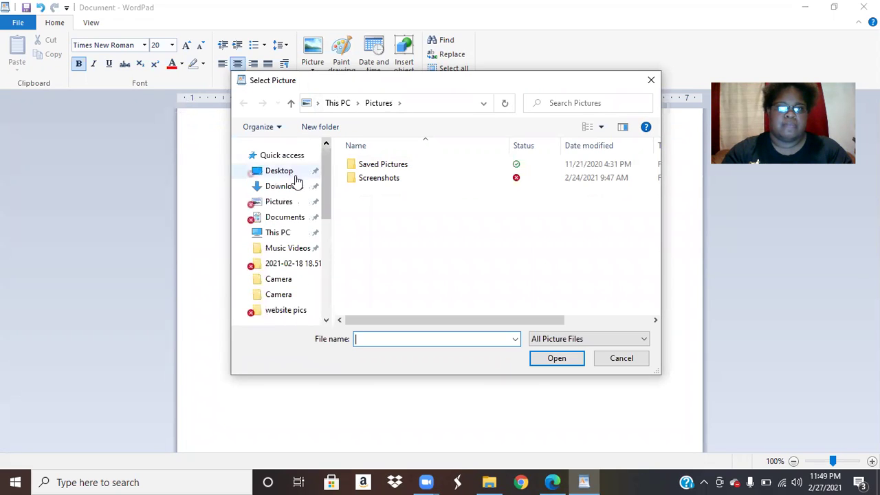
click(282, 171)
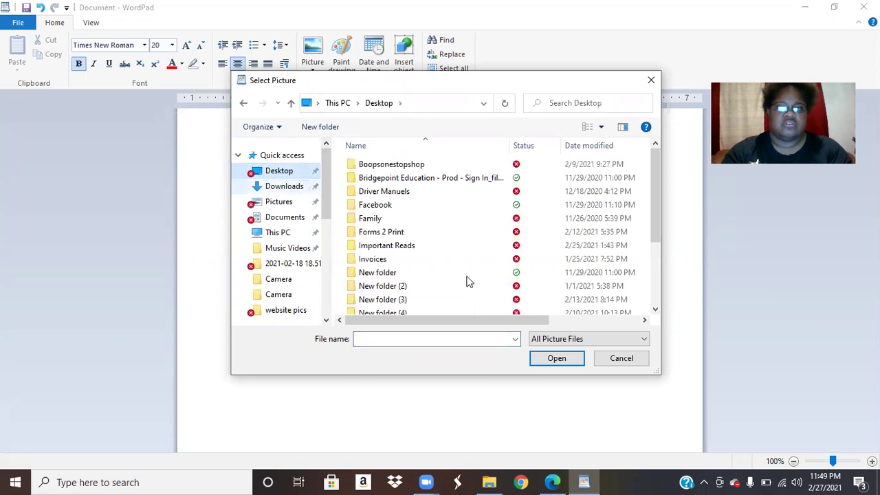
click(659, 293)
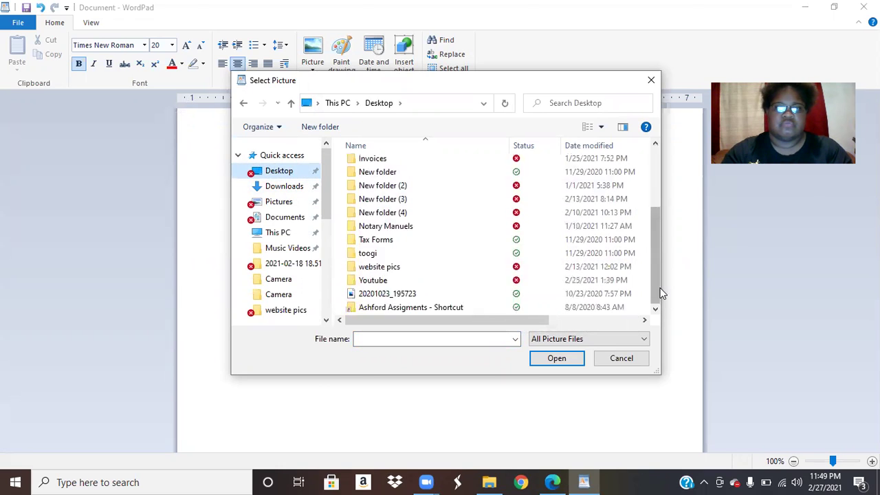
double_click(380, 267)
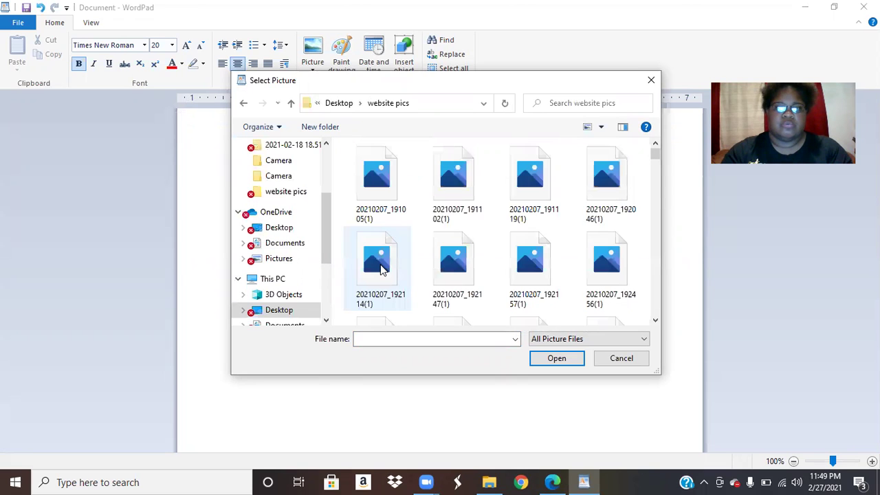
Step: Insert photo 20210212_215429 of coloured bath salt jars and shrink it
scroll(655, 248, down, 5)
scroll(654, 248, down, 2)
scroll(654, 248, down, 2)
scroll(654, 248, down, 2)
scroll(655, 248, down, 1)
scroll(654, 247, down, 1)
scroll(654, 248, down, 2)
scroll(654, 247, down, 2)
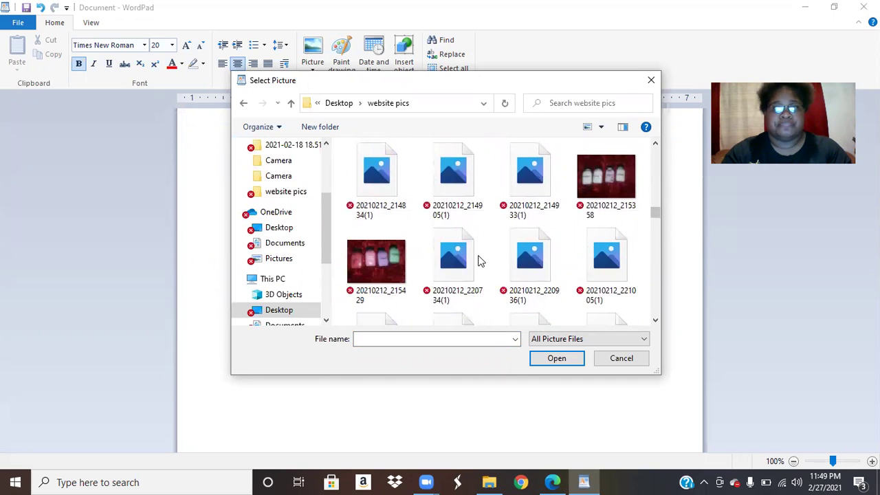
click(389, 273)
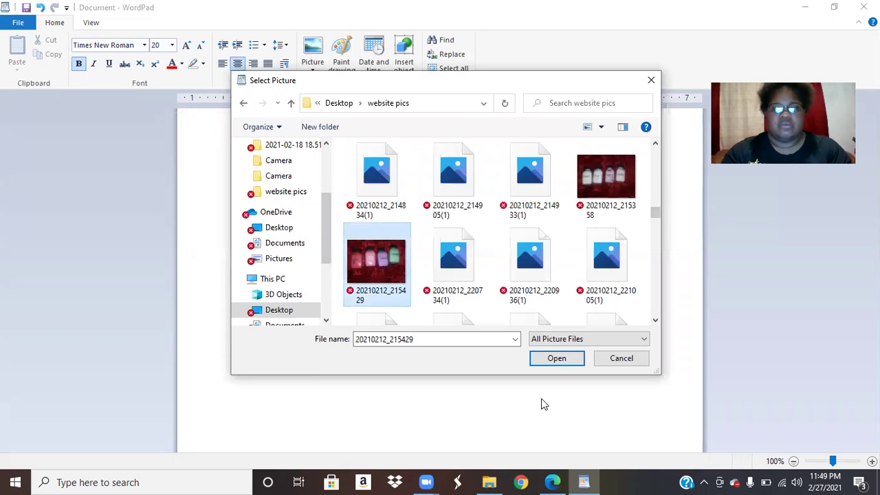
click(556, 359)
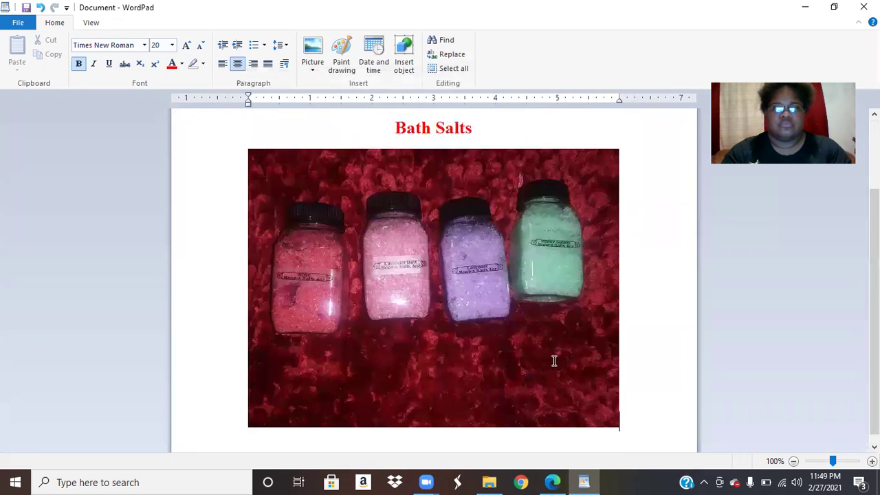
click(614, 152)
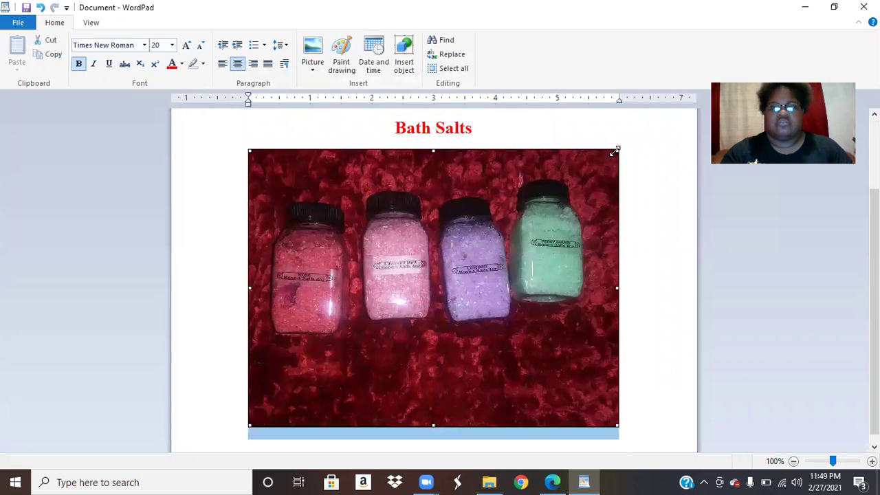
mouse_move(617, 150)
mouse_down()
mouse_move(489, 355)
mouse_move(413, 444)
mouse_up()
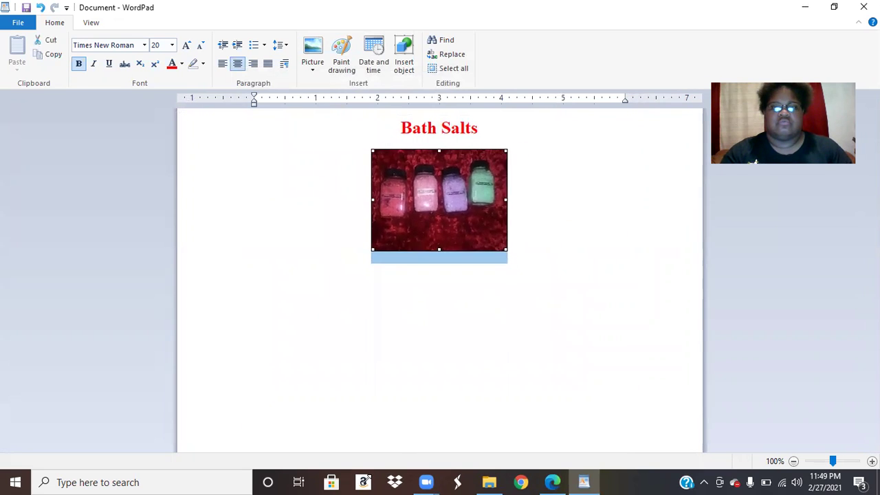
Step: Insert photo 20210212_215358 of white bath salt jars below the first photo
click(464, 321)
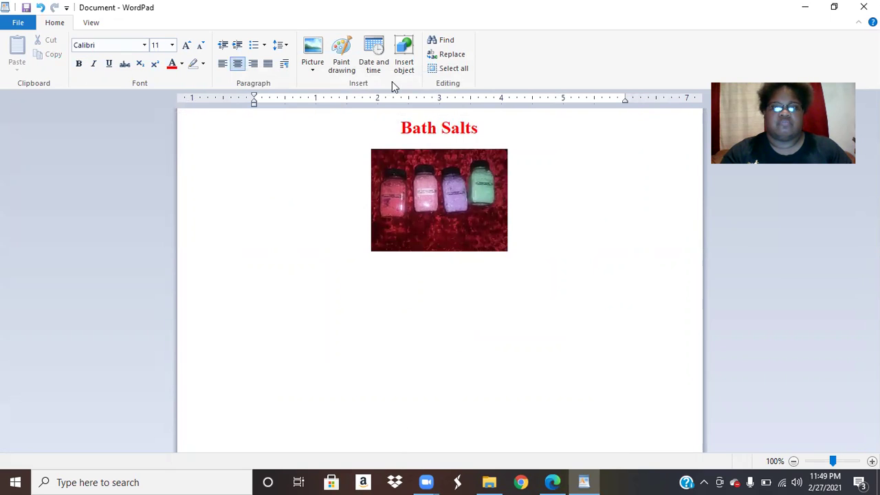
click(311, 73)
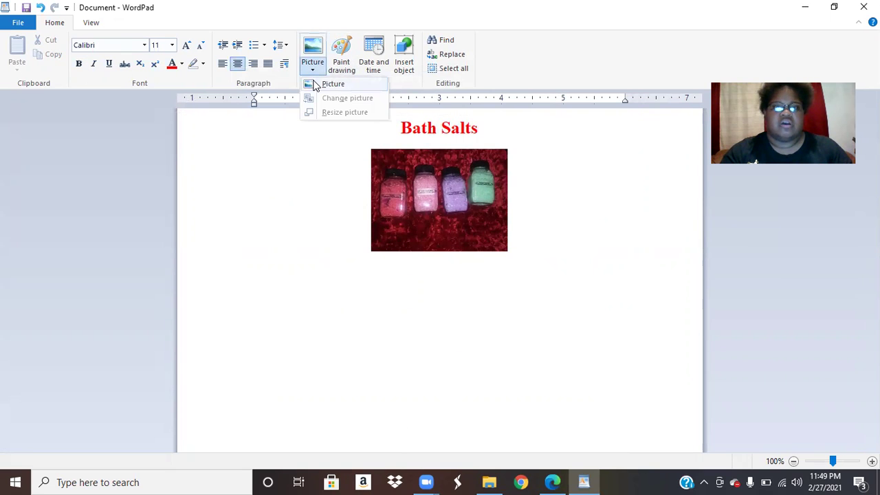
click(313, 83)
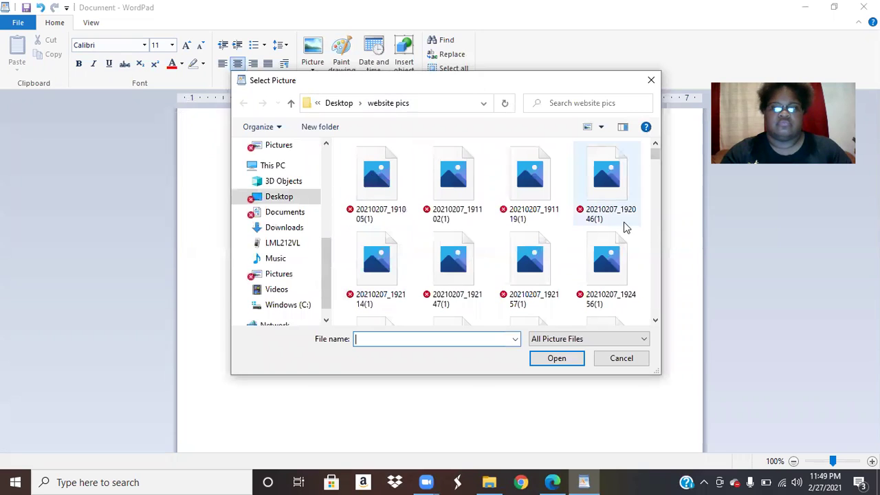
scroll(658, 244, down, 5)
scroll(657, 246, down, 2)
scroll(657, 246, down, 3)
scroll(657, 247, down, 2)
scroll(658, 246, down, 2)
click(601, 175)
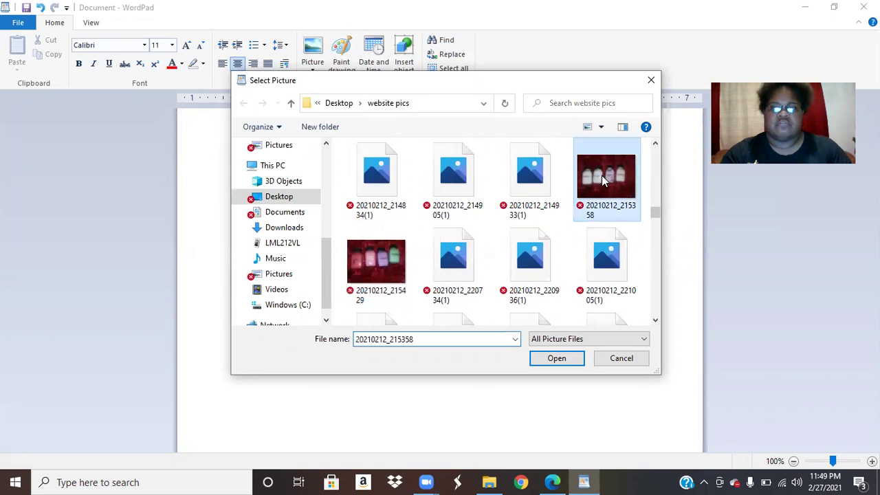
click(557, 358)
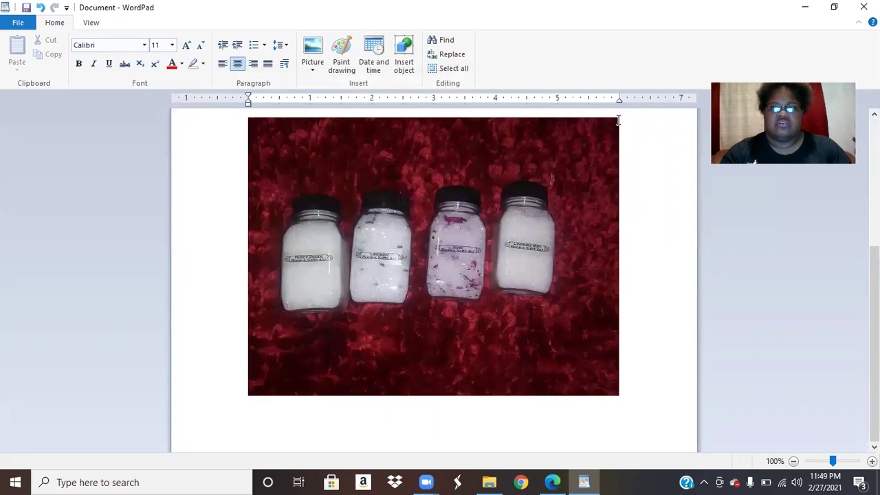
Step: Shrink the white jars photo and move the cursor past it
click(618, 121)
drag(605, 146, 465, 481)
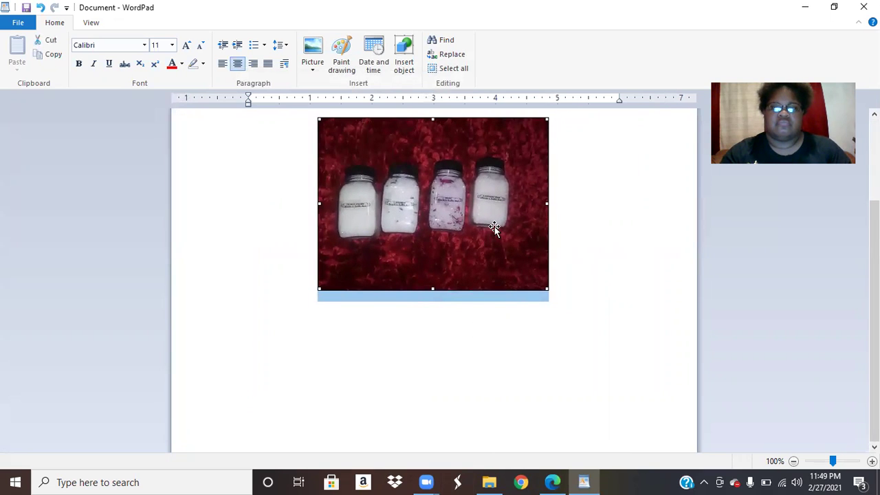
key(Right)
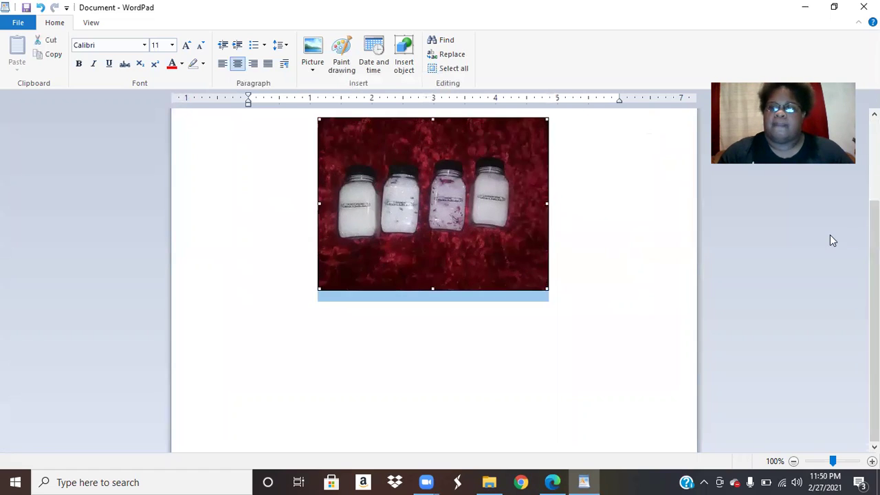
Step: Resize the white jars photo down until it matches the coloured jars photo
scroll(873, 206, up, 5)
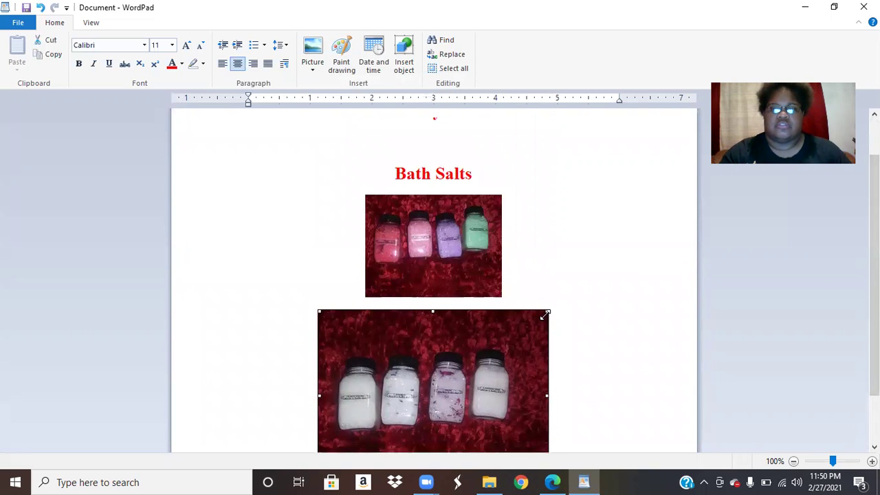
drag(542, 318, 461, 377)
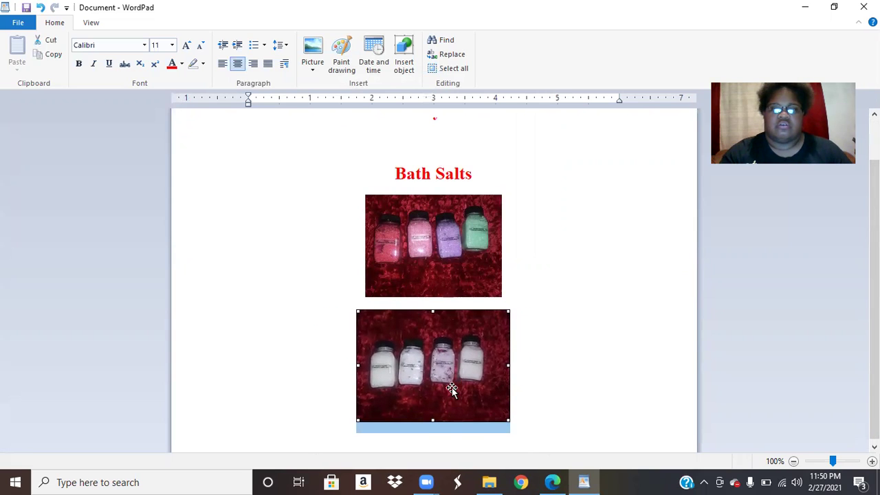
click(536, 362)
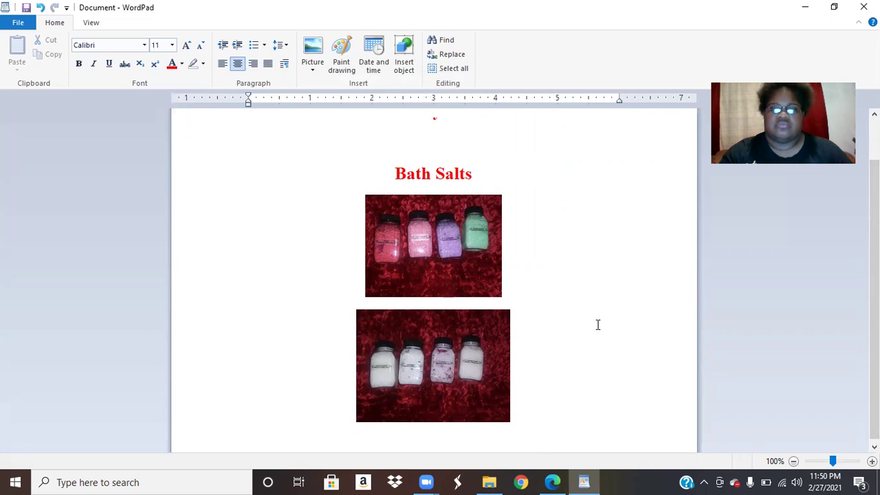
click(491, 329)
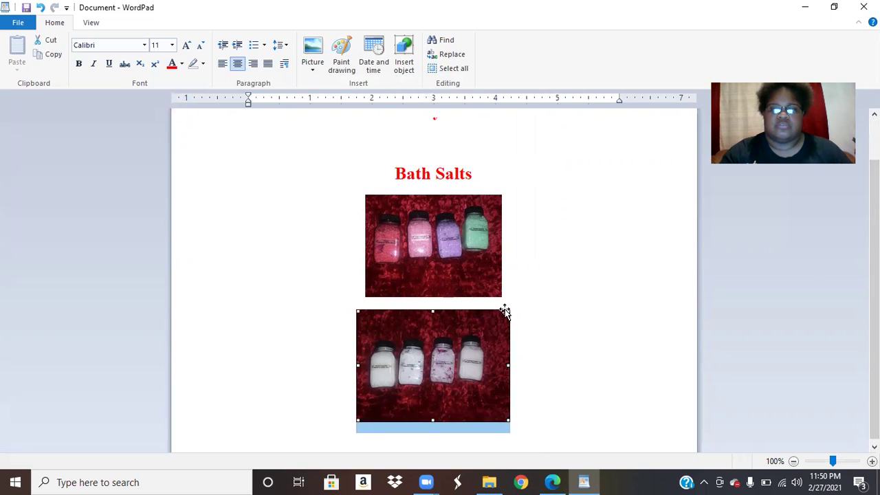
drag(510, 313, 487, 324)
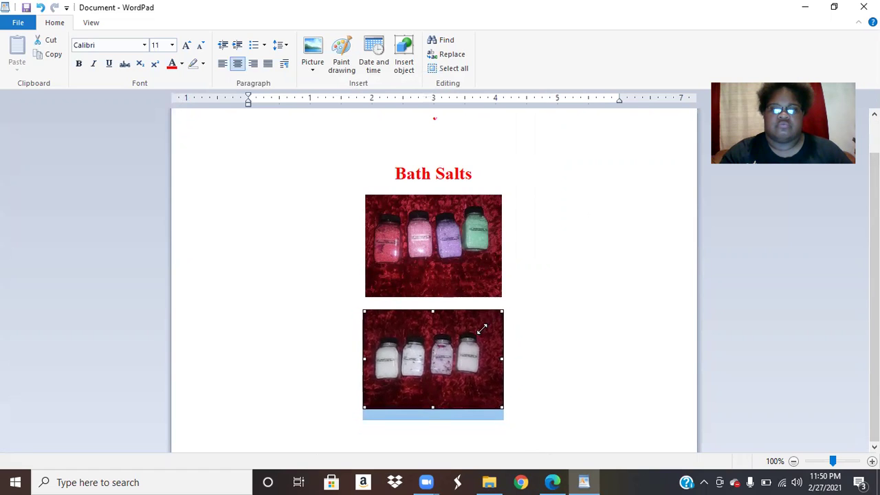
drag(487, 325, 482, 330)
click(558, 320)
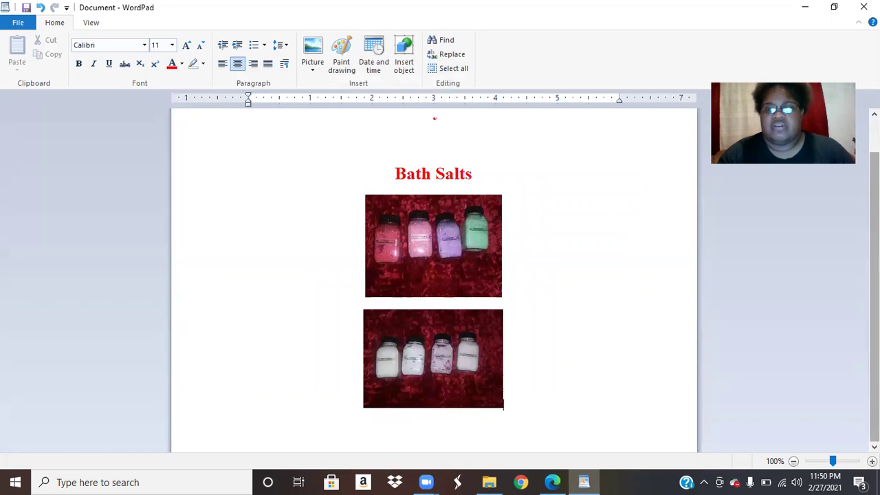
scroll(433, 275, up, 2)
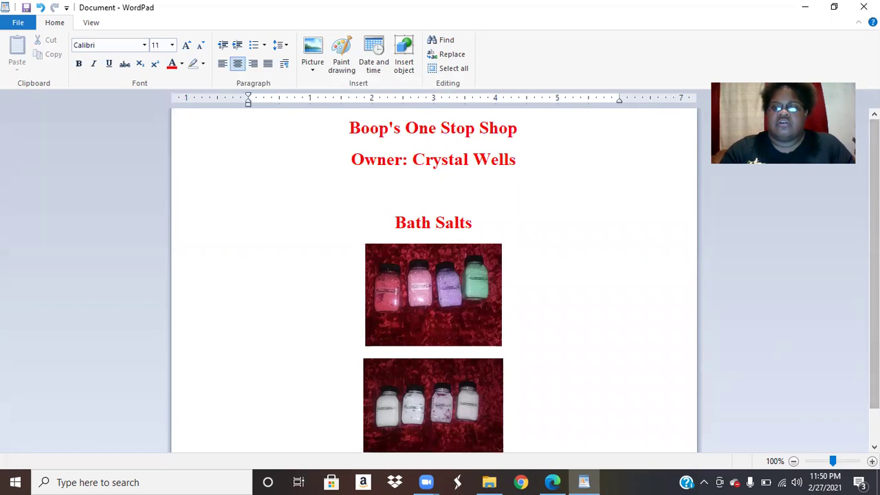
scroll(628, 375, down, 1)
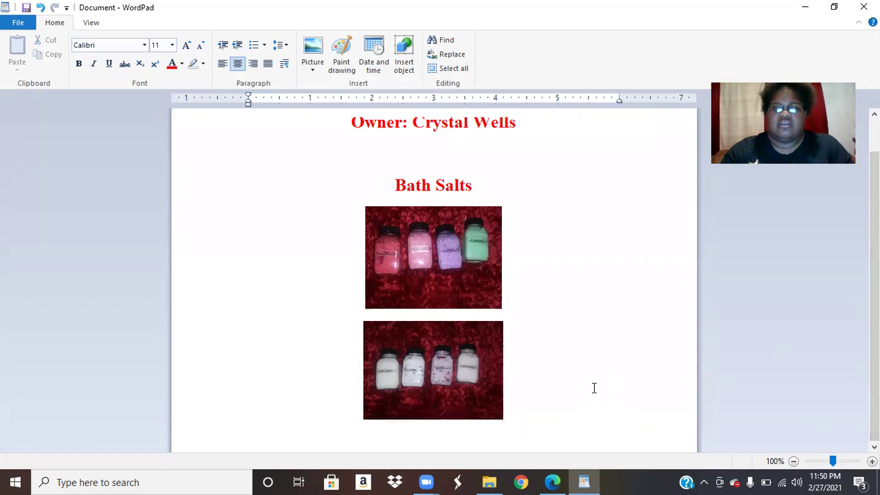
click(463, 376)
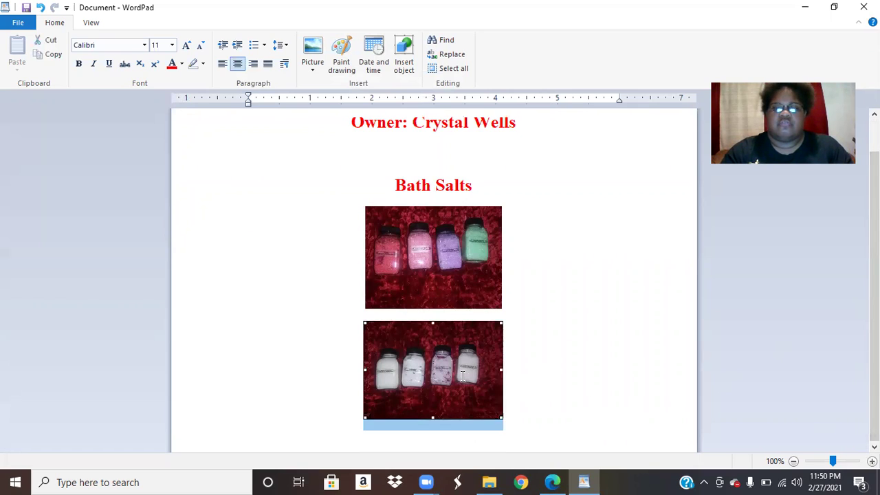
Step: Place the two bath salts photos side by side with the right photo's height matched
click(603, 256)
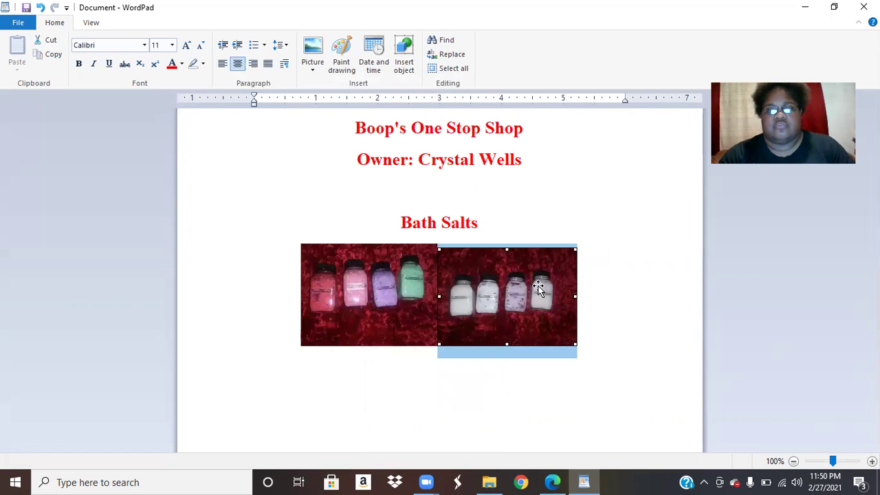
click(600, 284)
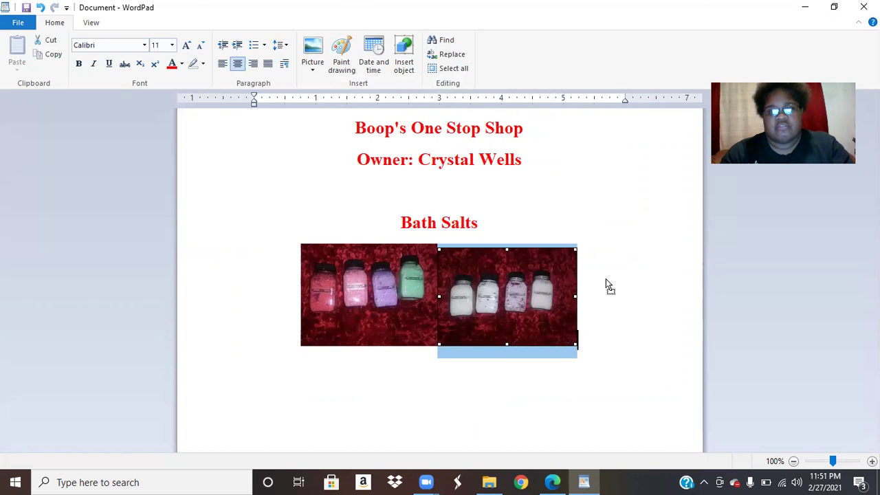
click(614, 277)
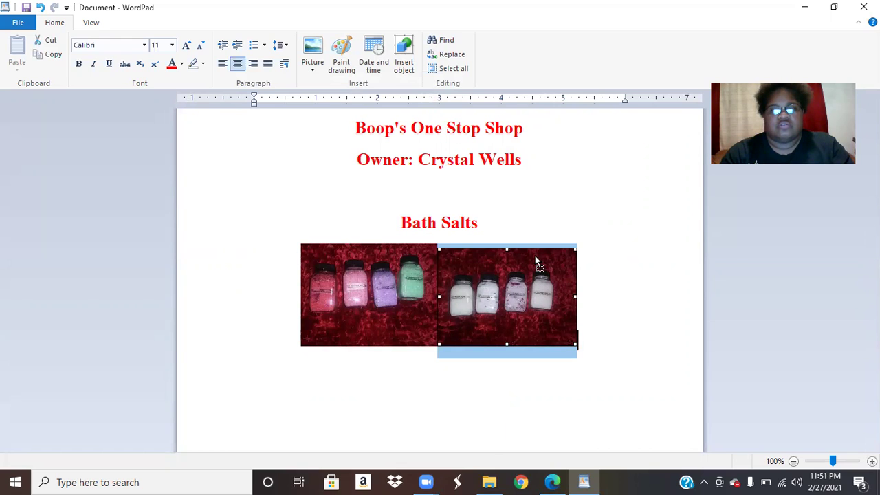
double_click(516, 265)
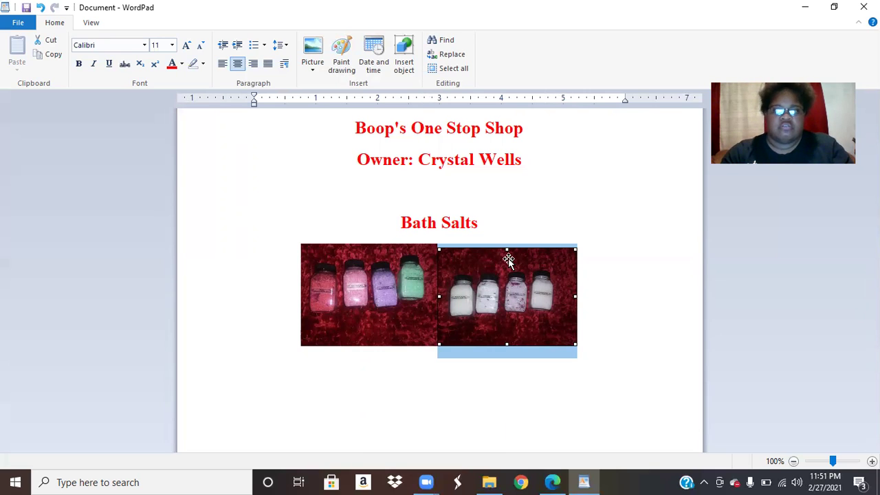
drag(507, 249, 507, 244)
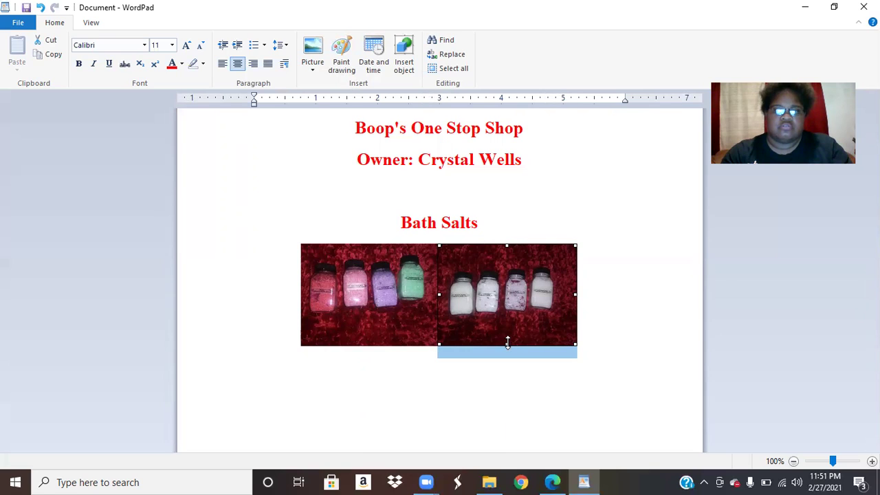
drag(506, 343, 507, 341)
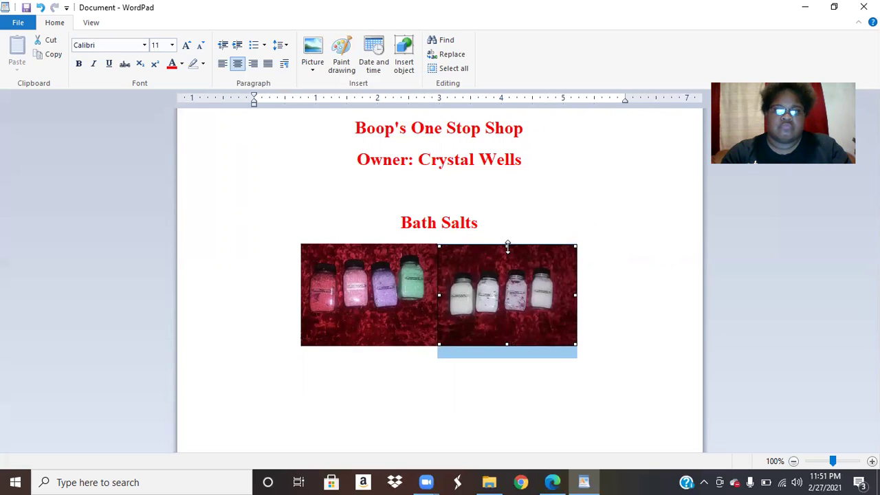
click(637, 295)
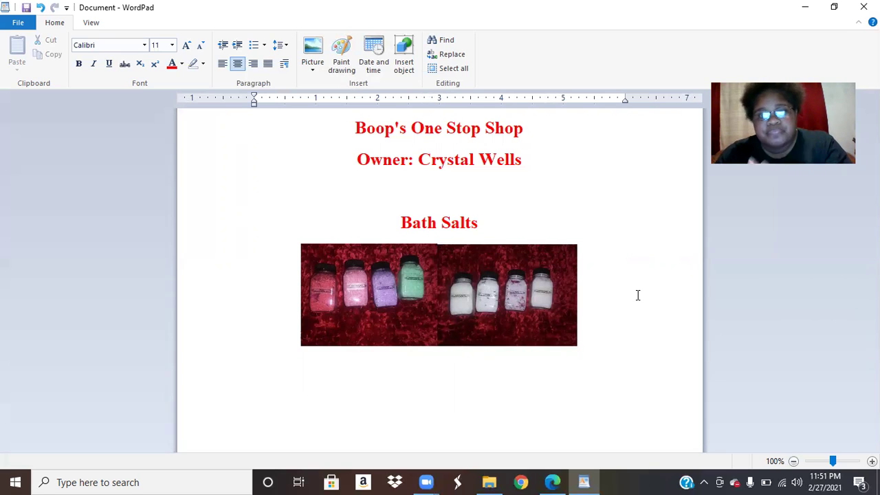
Step: Add an empty line below the photos and put the cursor on it
key(Return)
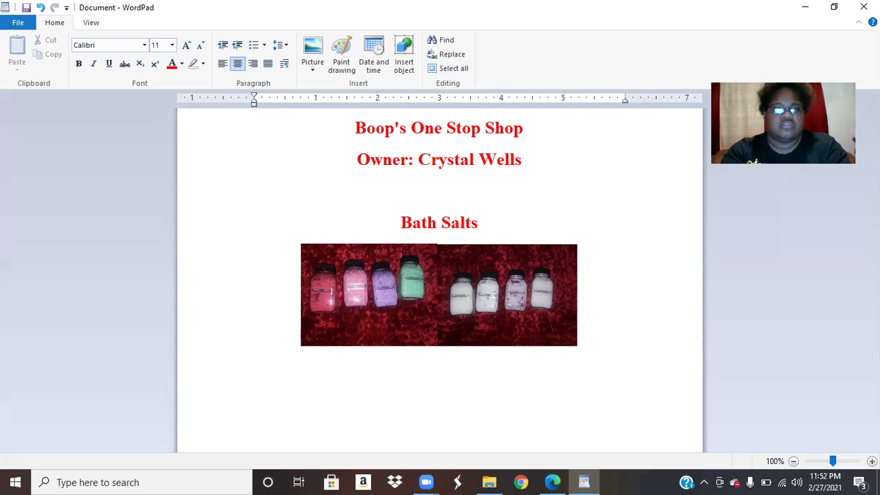
click(438, 338)
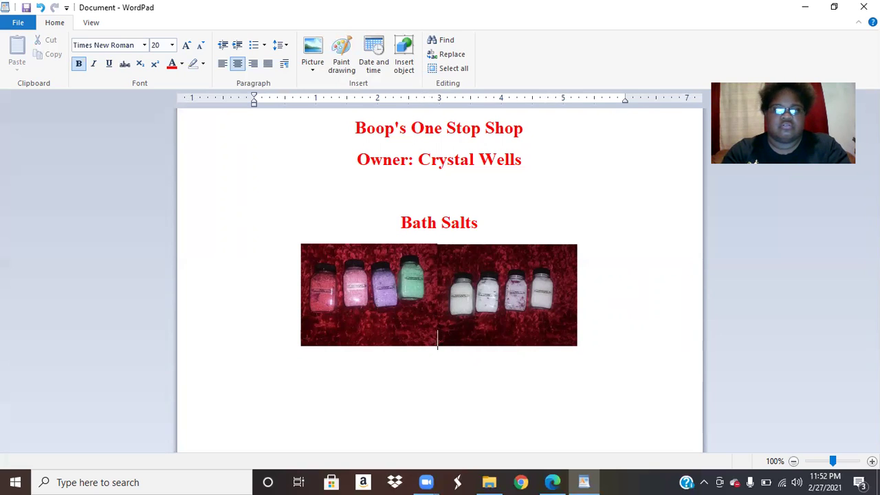
click(439, 364)
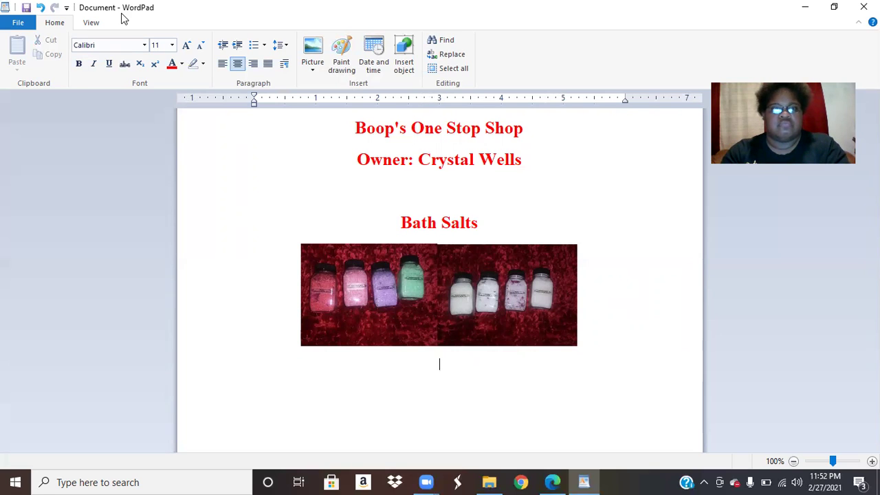
Step: Set the font to Times New Roman, size 14
click(129, 47)
text(Times New Roman)
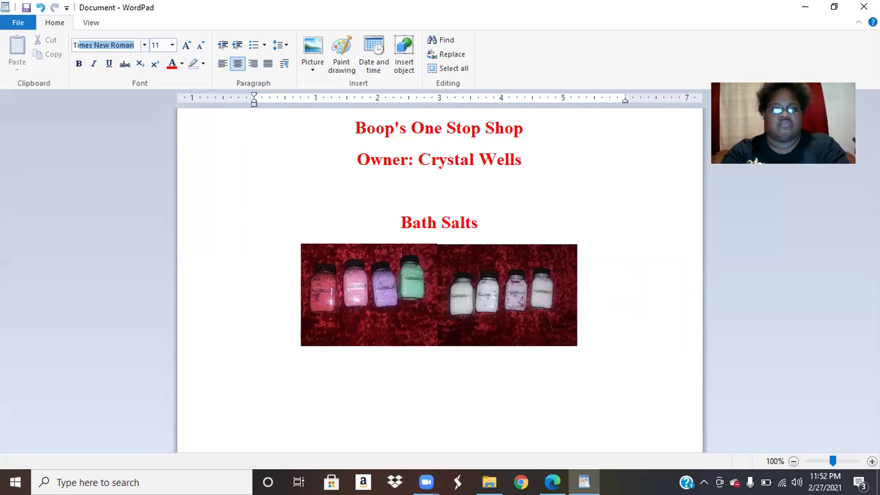
key(Return)
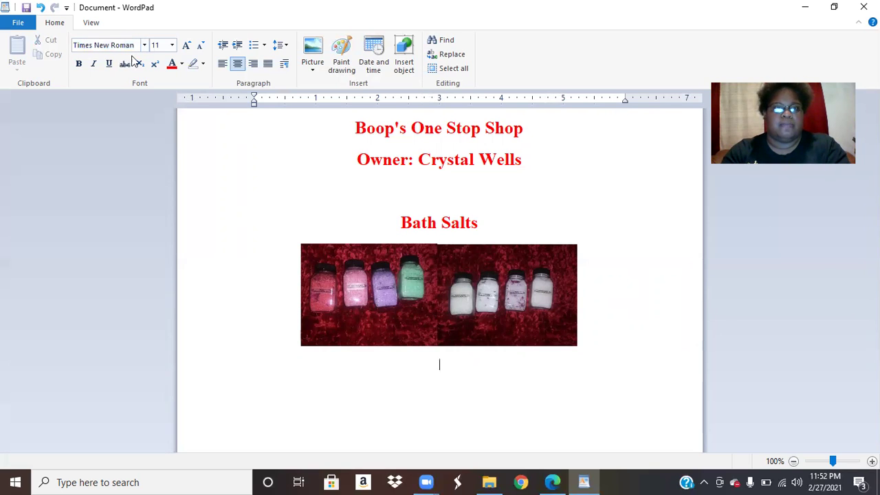
click(172, 45)
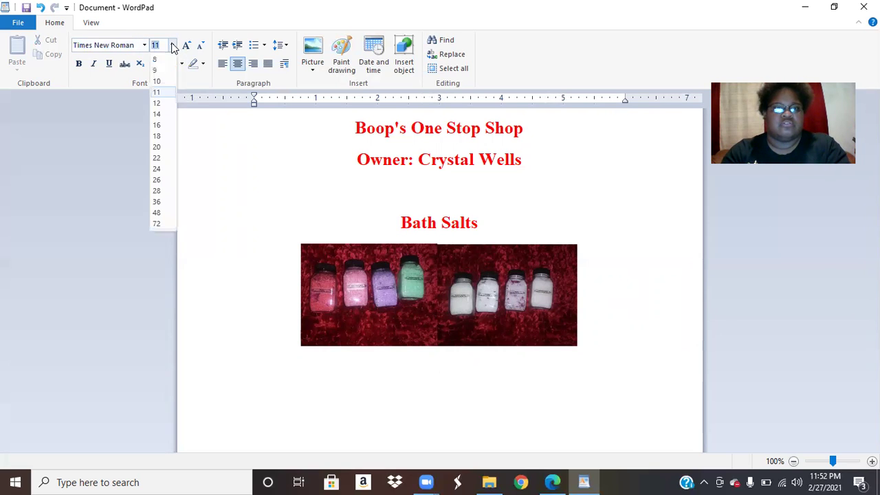
click(169, 116)
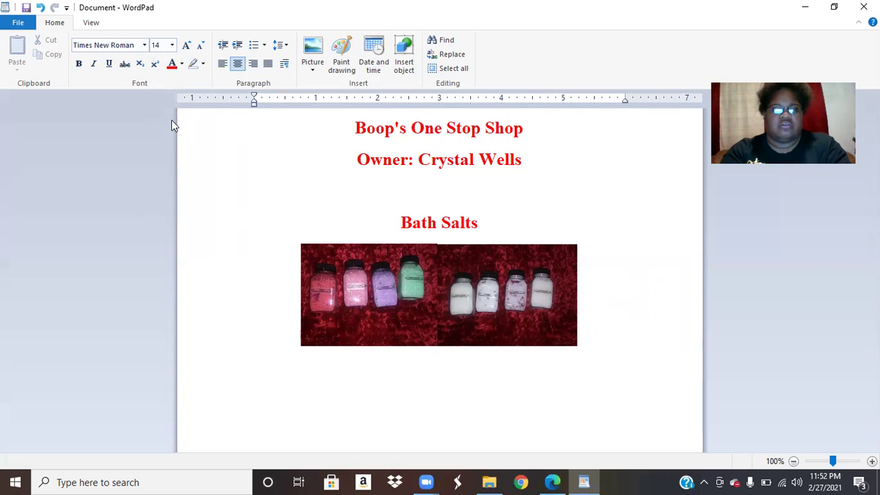
Step: Type the heading 'Bangles' and make it bold
text(Ba)
key(BackSpace)
key(BackSpace)
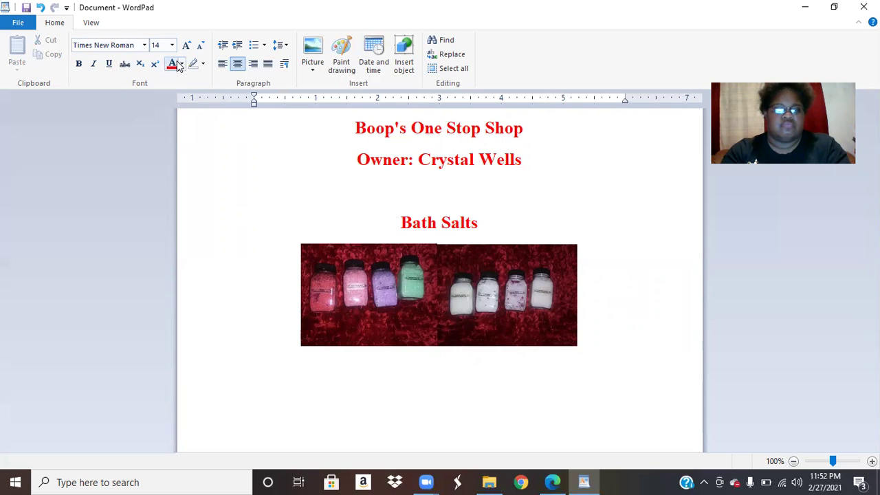
text(angles)
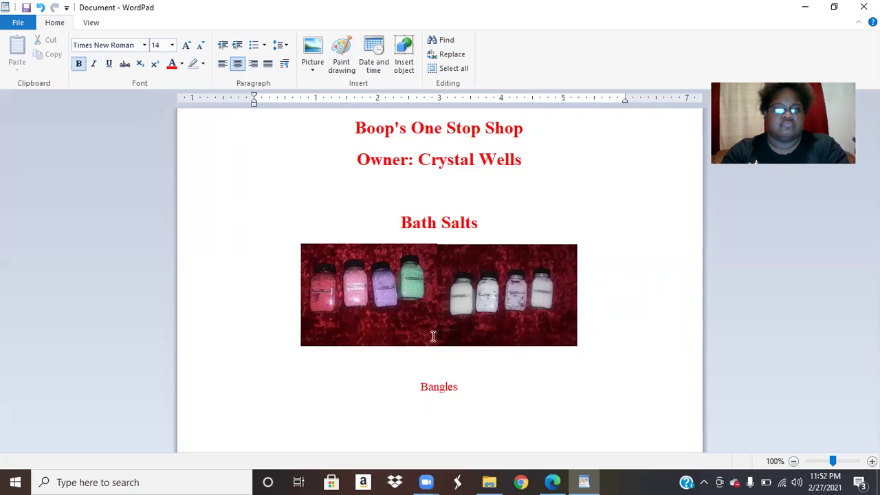
drag(424, 390, 466, 389)
click(78, 64)
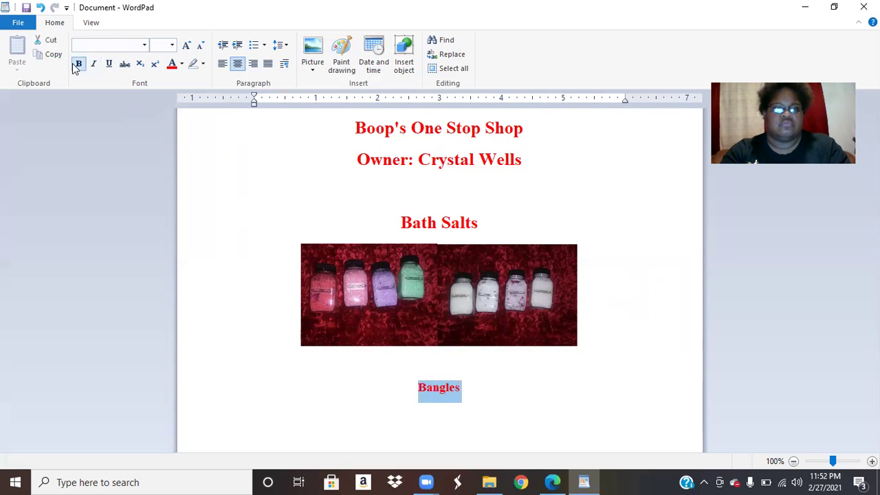
click(493, 388)
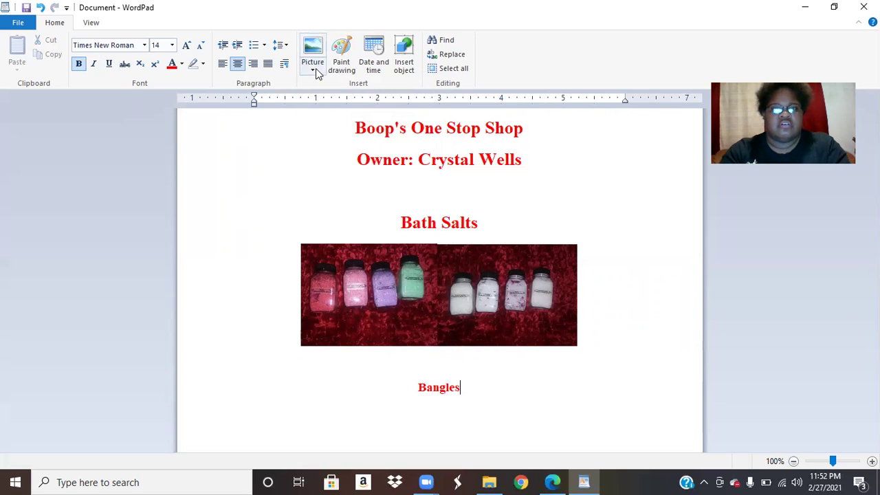
Step: Insert photo 20210213_112658 of the red bangle from website pics
click(313, 70)
click(328, 84)
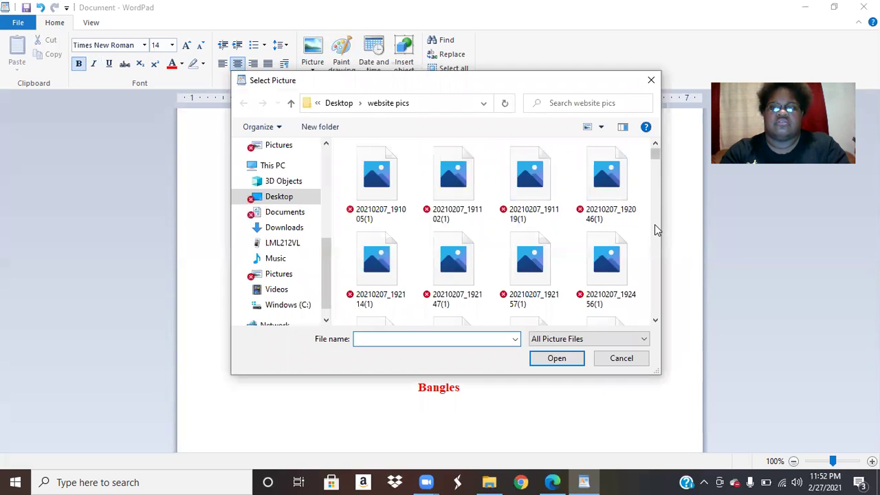
scroll(654, 224, down, 5)
scroll(654, 225, down, 5)
scroll(654, 224, down, 2)
scroll(654, 224, down, 2)
scroll(654, 224, down, 2)
scroll(654, 225, down, 2)
scroll(655, 224, down, 2)
scroll(655, 224, down, 2)
scroll(657, 256, down, 1)
scroll(657, 257, down, 2)
scroll(658, 256, down, 2)
scroll(658, 289, down, 3)
scroll(657, 288, down, 2)
click(656, 320)
scroll(656, 320, down, 2)
scroll(656, 320, down, 2)
scroll(657, 320, down, 1)
scroll(657, 320, down, 2)
scroll(656, 319, down, 1)
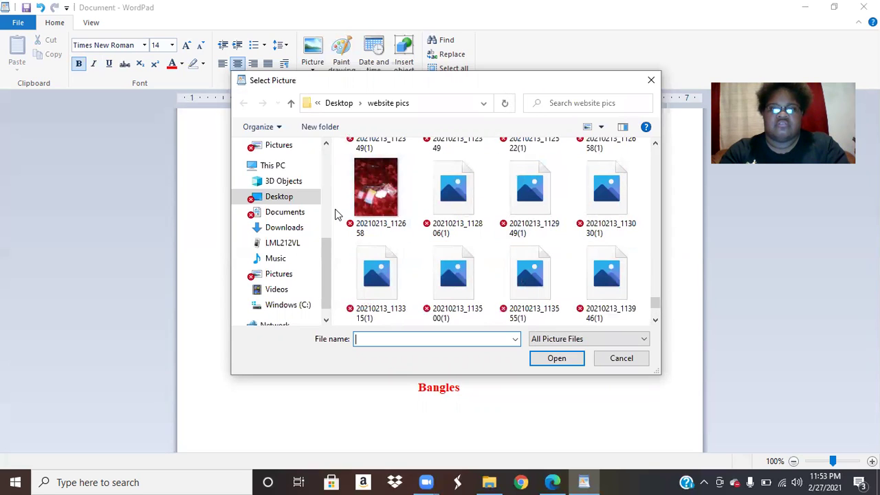
click(383, 192)
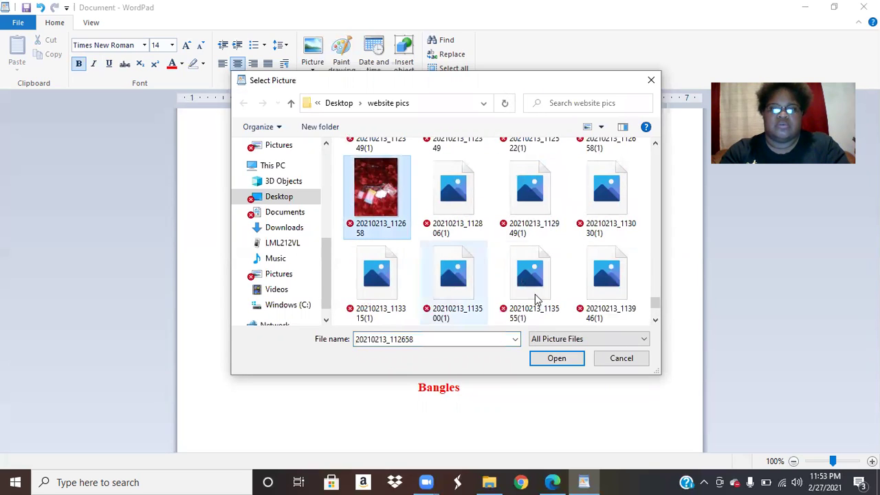
click(573, 363)
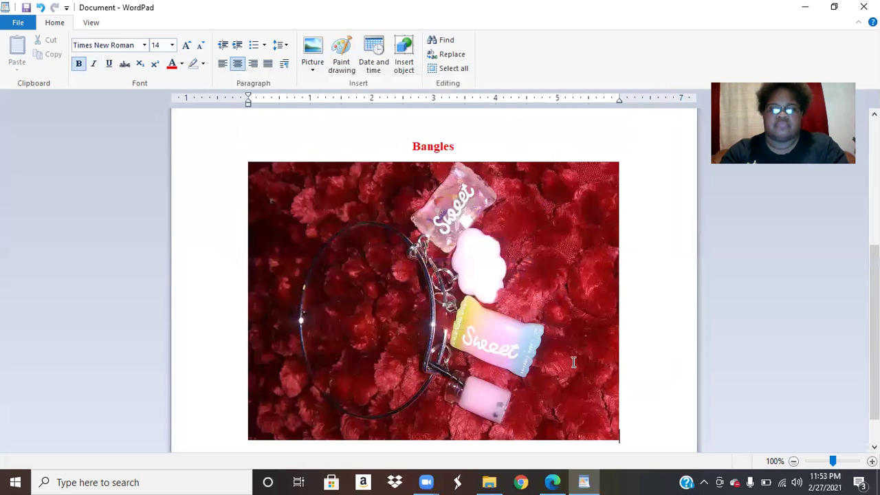
Step: Resize the bangle photo to a compact final size and move below it
click(612, 167)
mouse_move(615, 165)
mouse_down()
mouse_move(400, 343)
mouse_move(201, 393)
mouse_move(356, 391)
mouse_up()
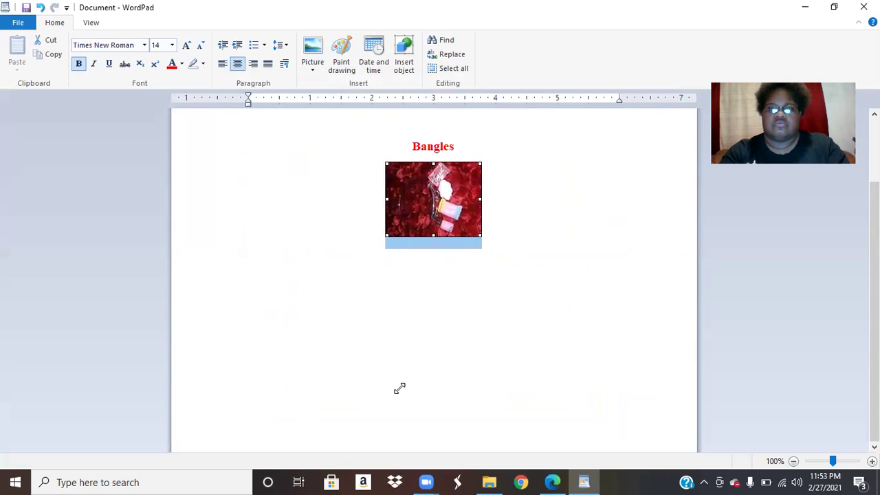
drag(356, 390, 564, 392)
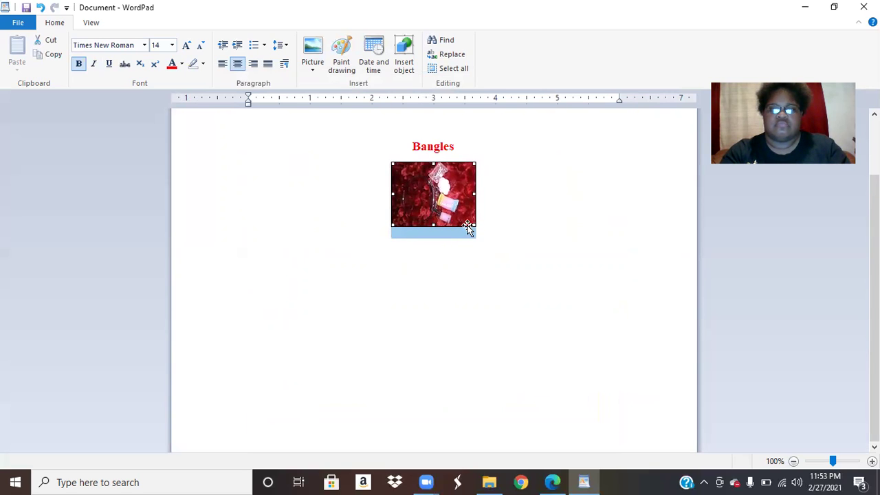
drag(475, 226, 514, 282)
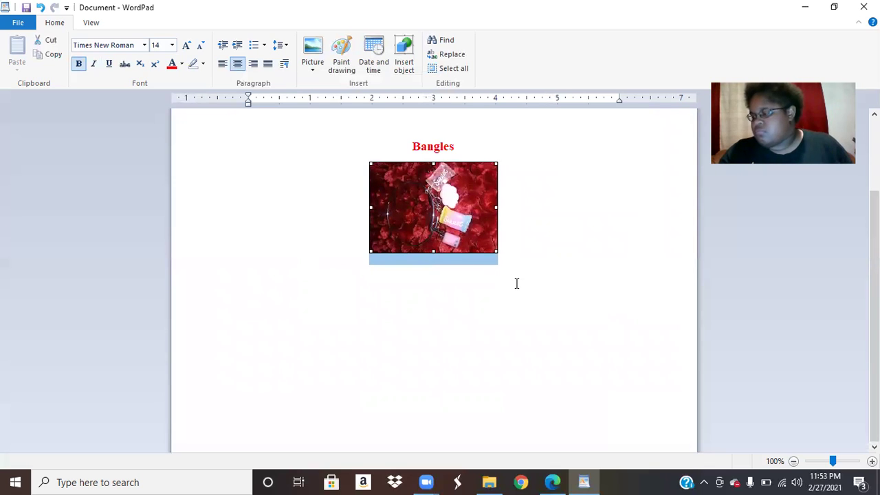
click(516, 282)
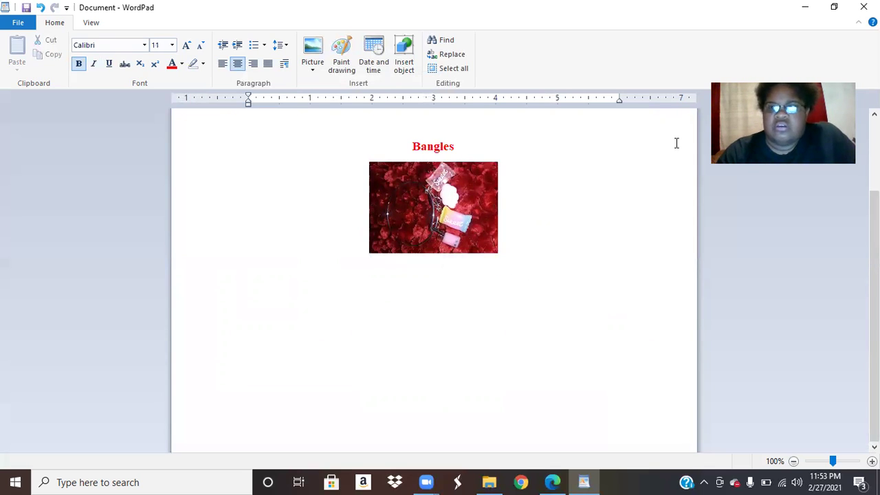
scroll(676, 142, up, 5)
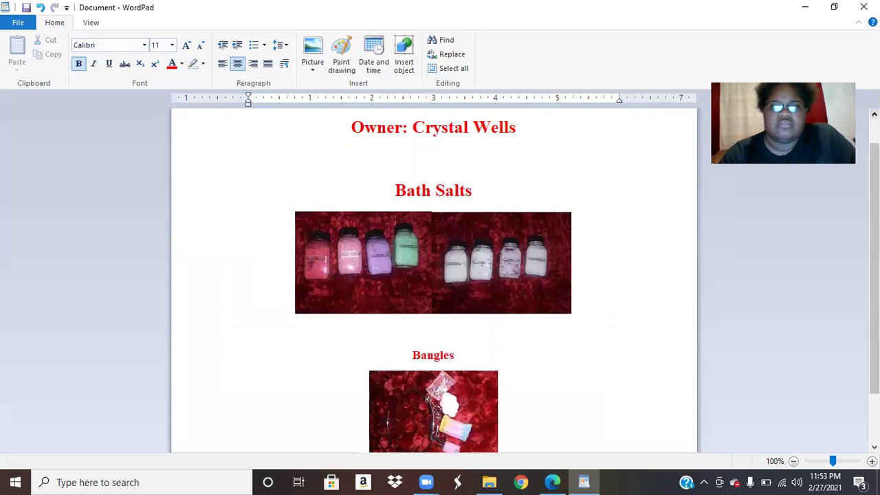
scroll(874, 275, down, 2)
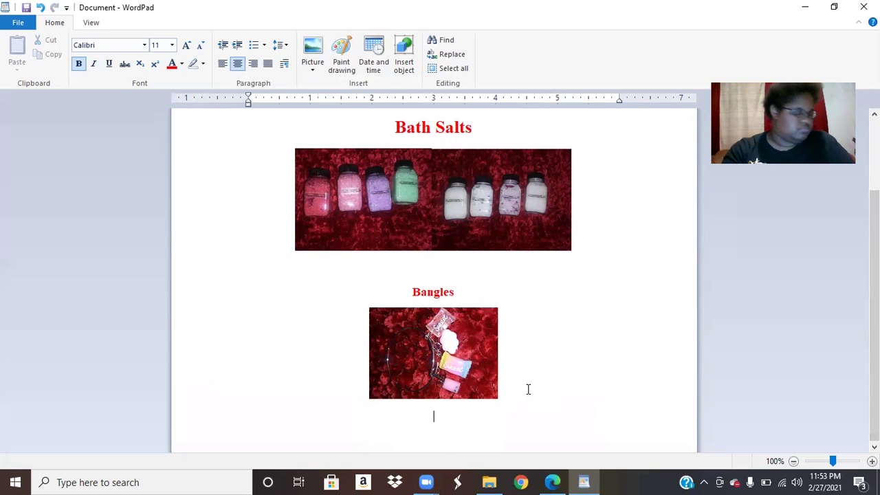
Step: Tidy the blank lines under the bangle photo and type the heading 'Beaded Jewelry'
key(Return)
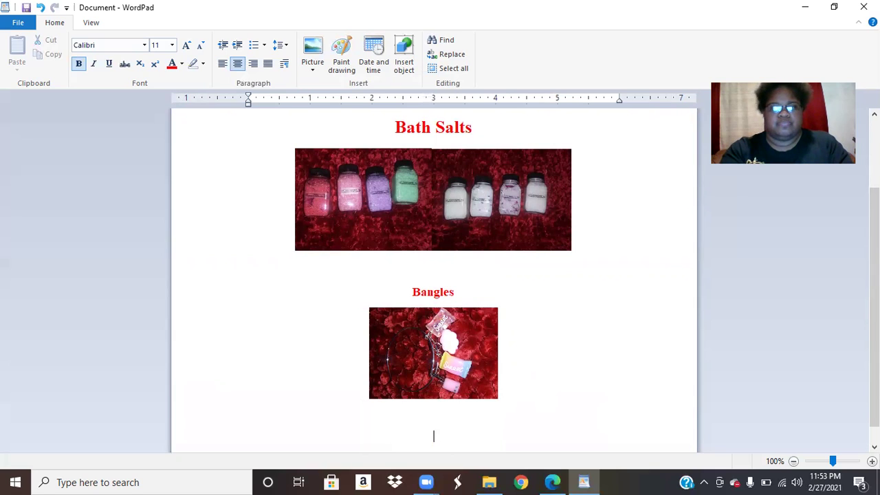
key(BackSpace)
key(BackSpace)
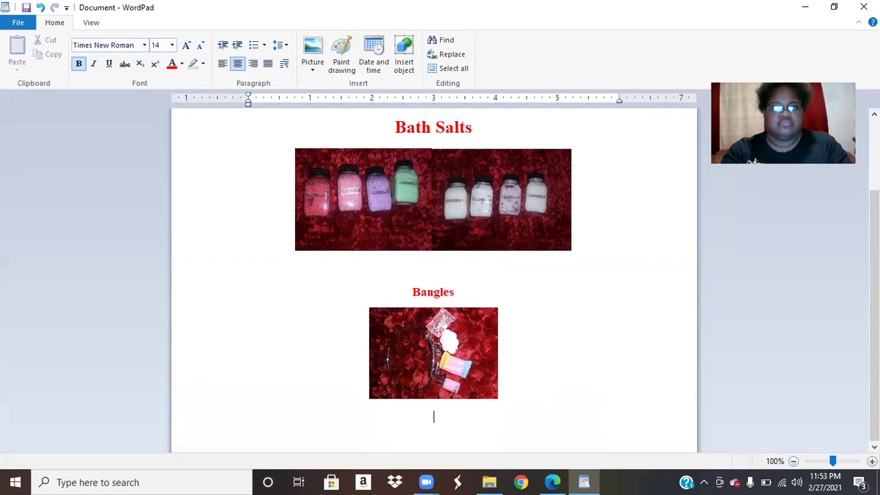
key(Return)
text(Beaded Jwe)
key(BackSpace)
text(e)
key(BackSpace)
key(BackSpace)
text(ewelry)
key(Return)
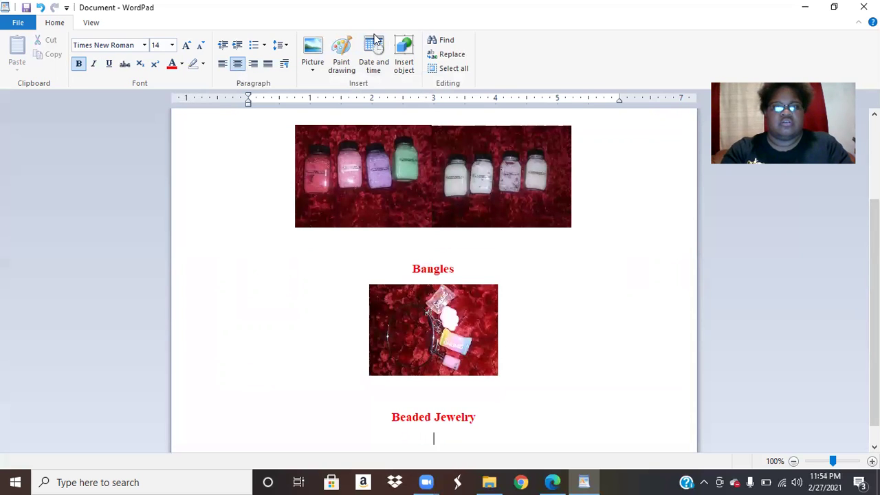
Step: Insert photo 20210213_111242(1) of the charm bangle from website pics
click(312, 70)
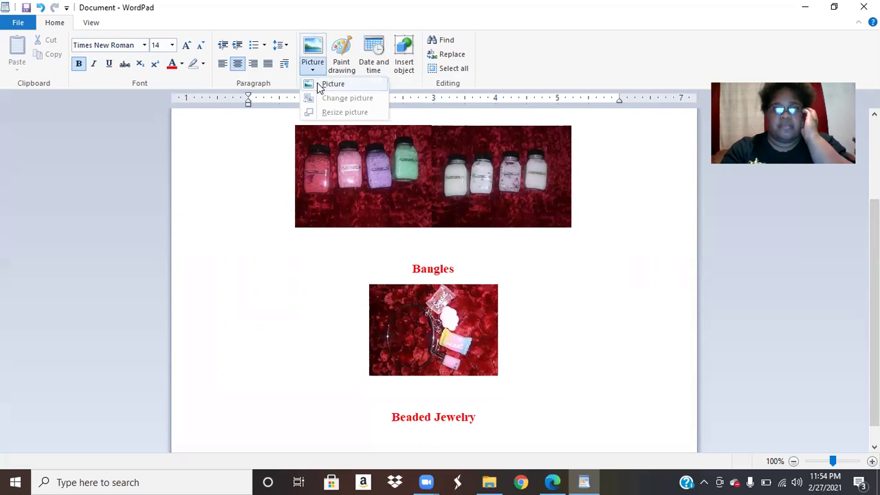
click(330, 84)
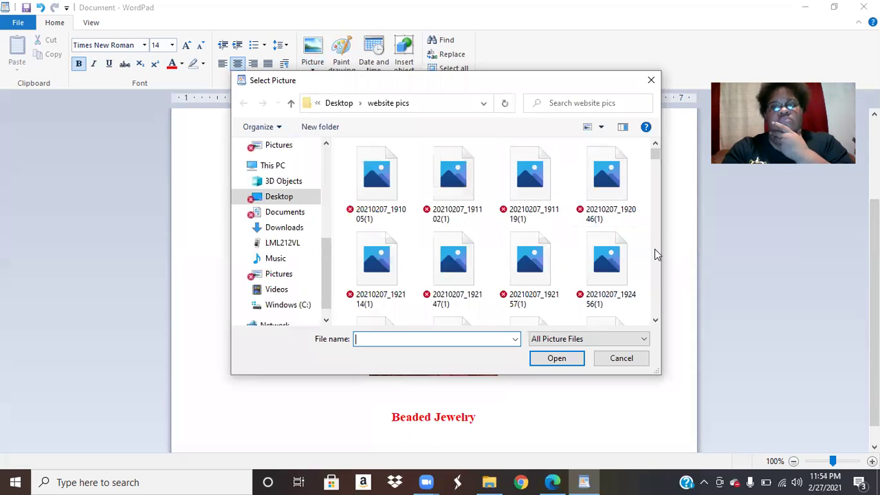
scroll(656, 265, down, 3)
scroll(656, 265, down, 3)
scroll(656, 265, down, 3)
scroll(656, 265, down, 3)
scroll(655, 265, down, 5)
scroll(655, 264, down, 3)
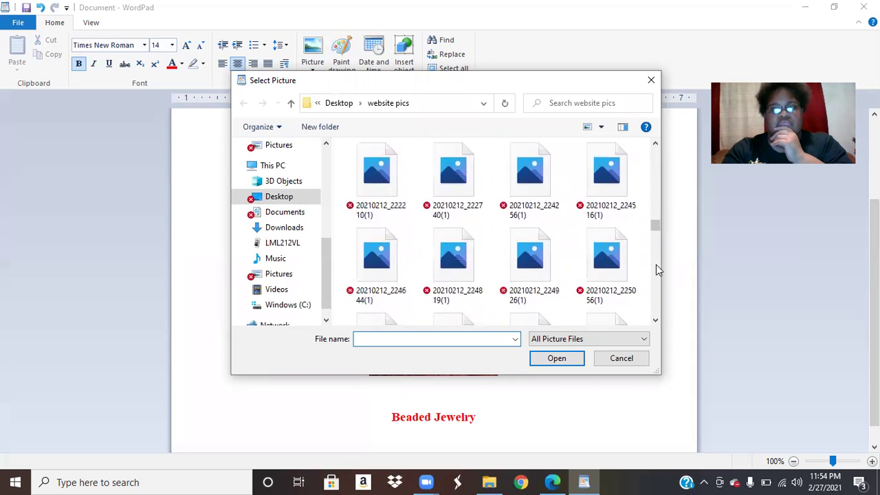
scroll(656, 265, down, 3)
scroll(655, 265, down, 3)
scroll(656, 269, down, 3)
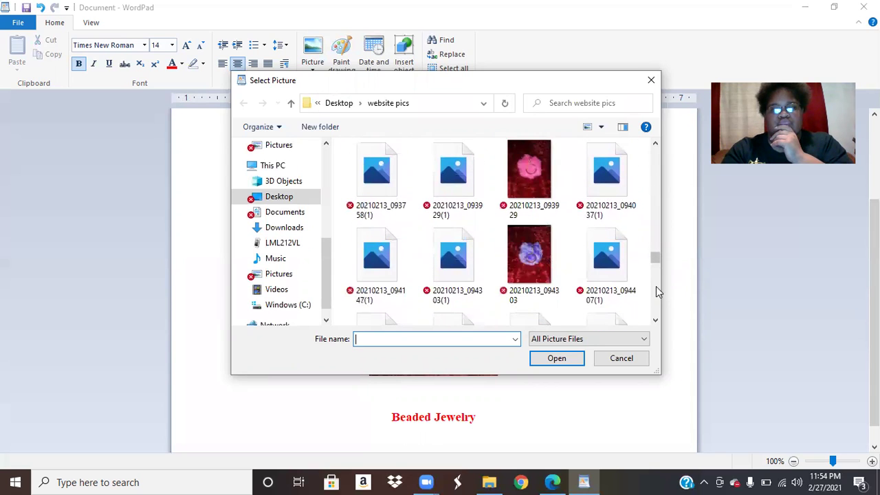
scroll(656, 288, down, 3)
scroll(655, 291, down, 3)
scroll(656, 313, down, 3)
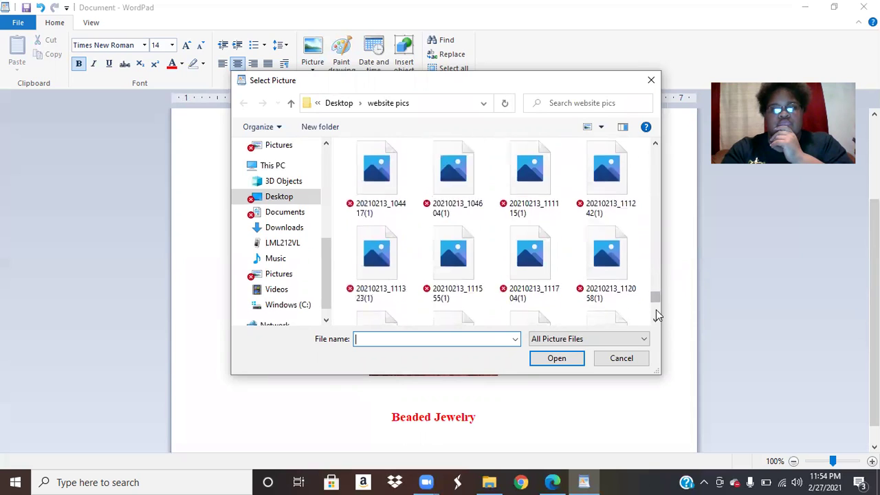
scroll(656, 314, down, 3)
scroll(656, 315, down, 3)
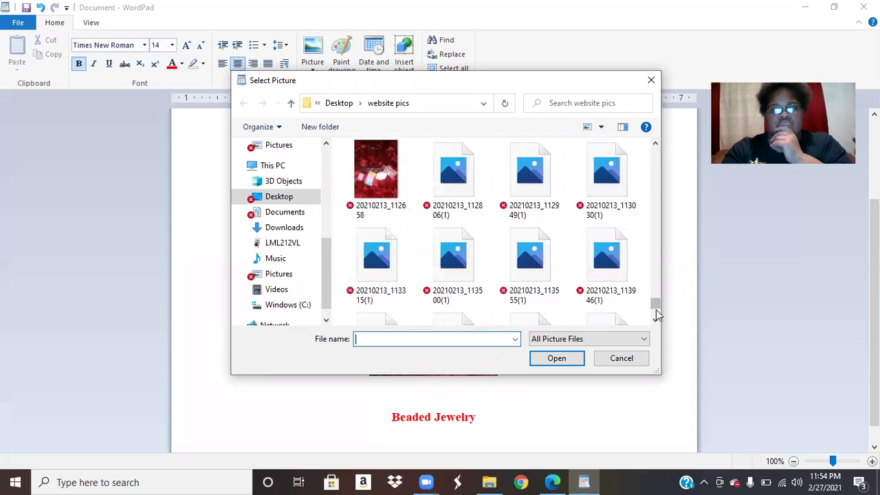
scroll(655, 320, down, 3)
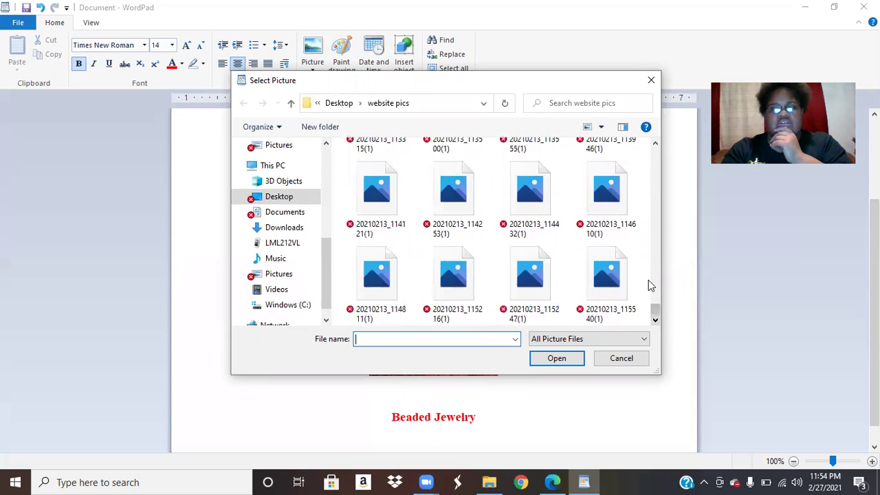
scroll(654, 195, up, 3)
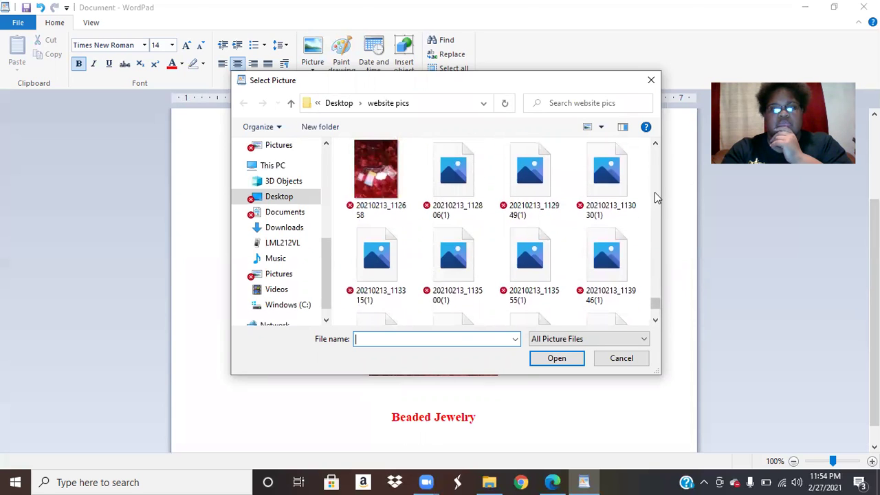
scroll(654, 192, up, 2)
scroll(655, 191, up, 2)
scroll(654, 192, up, 2)
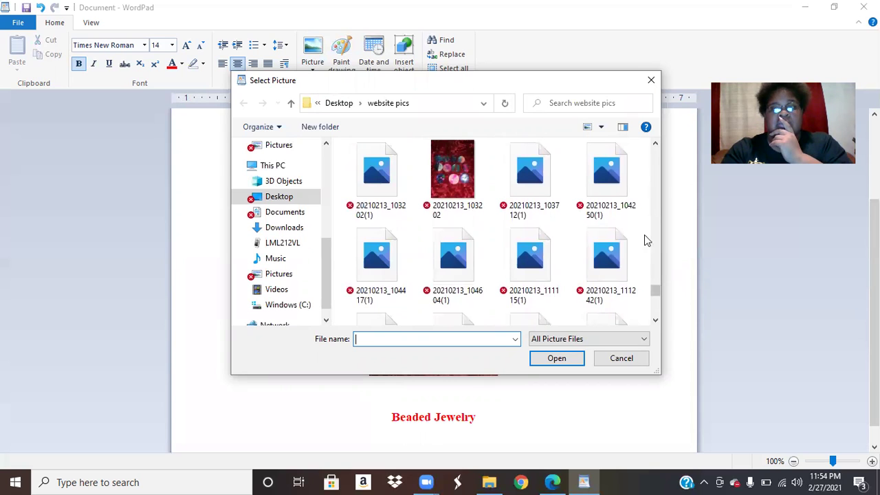
click(624, 258)
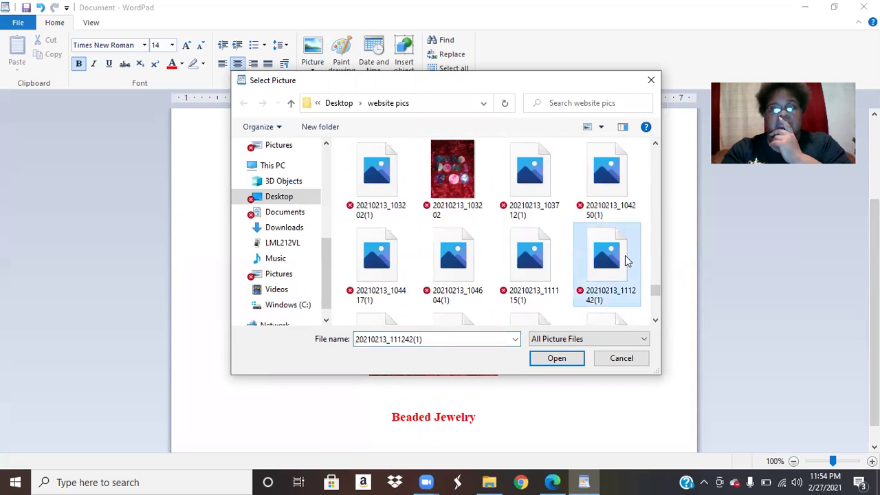
click(575, 365)
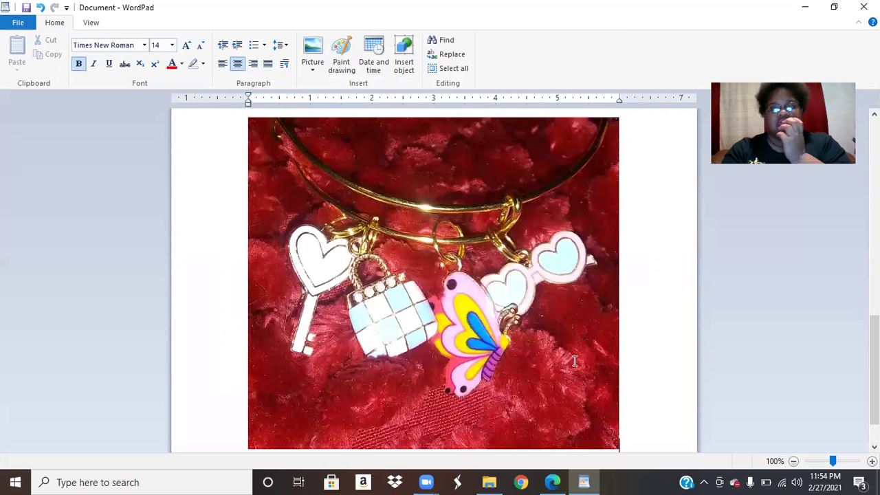
Step: Cut the wrong charm bangle photo out from under the Beaded Jewelry heading
right_click(530, 329)
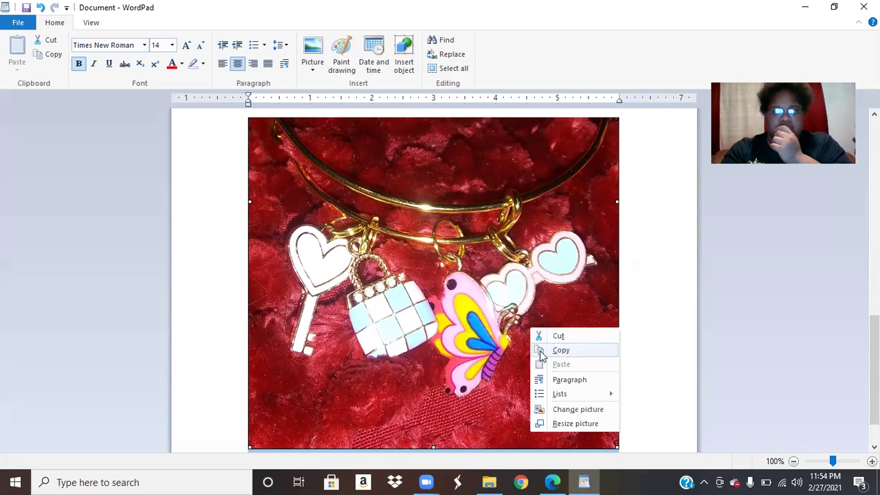
click(548, 337)
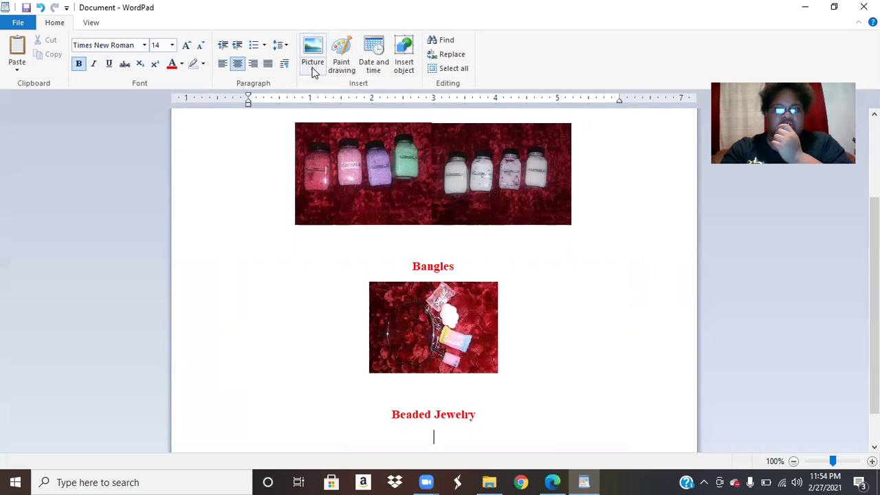
click(312, 69)
Step: Open the Select Picture dialog and browse the image files in the website pics folder
click(318, 85)
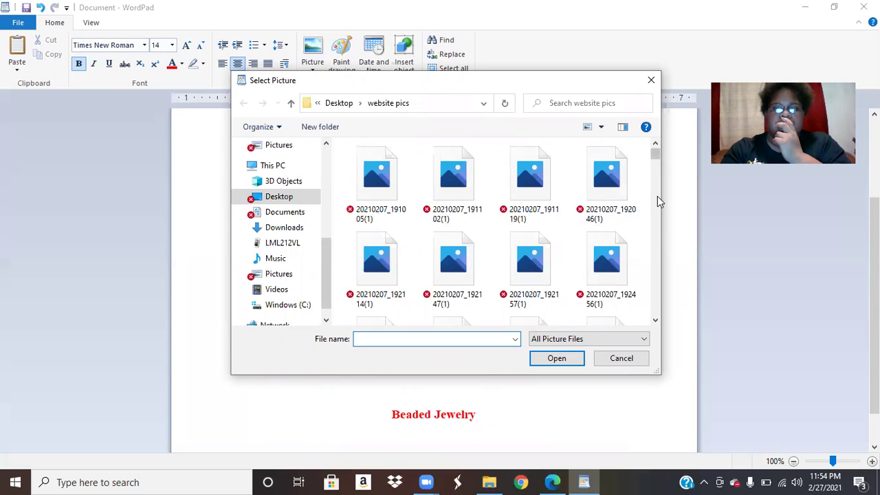
scroll(657, 196, down, 2)
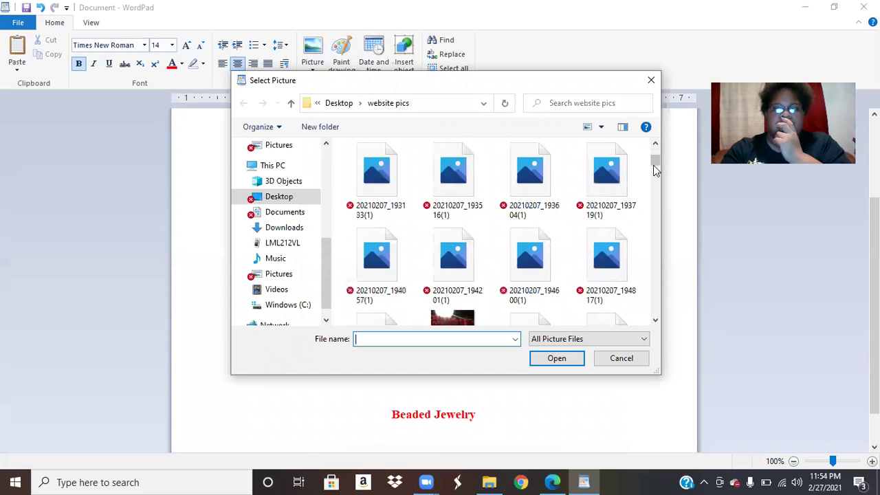
click(656, 143)
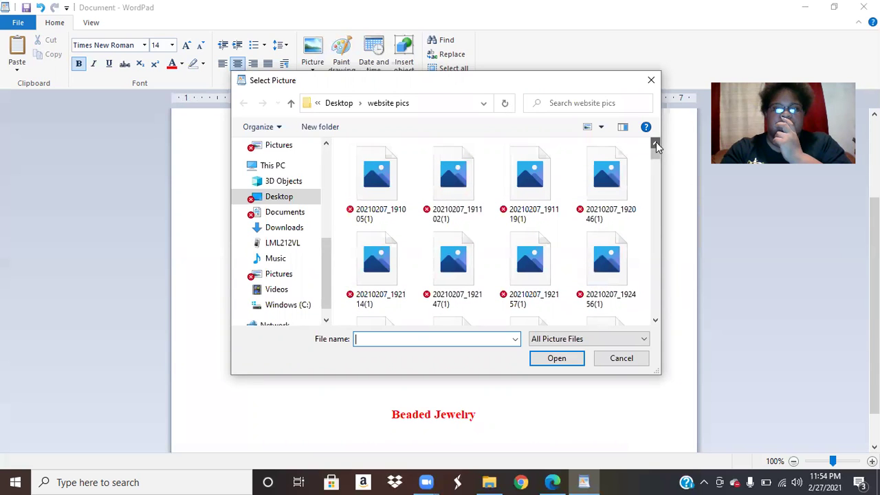
Step: Insert photo 20210207_192046(1), the beaded bracelet with the Sweet charm, under Beaded Jewelry
click(614, 175)
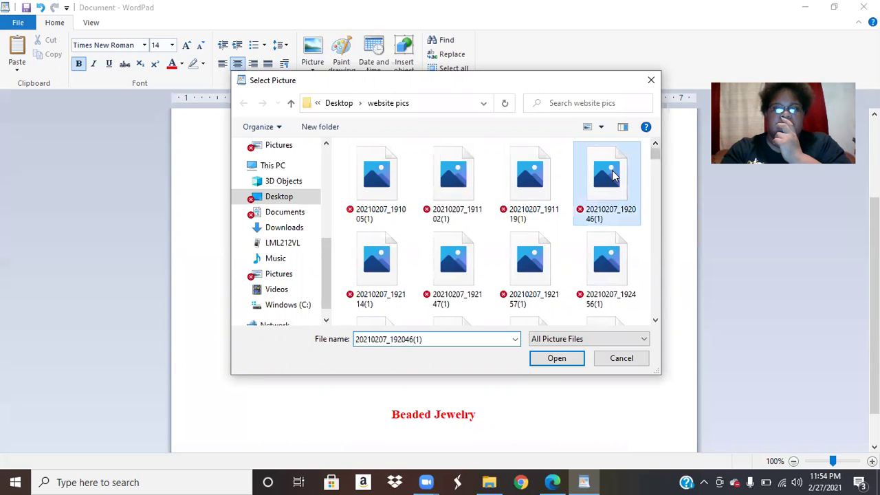
click(554, 362)
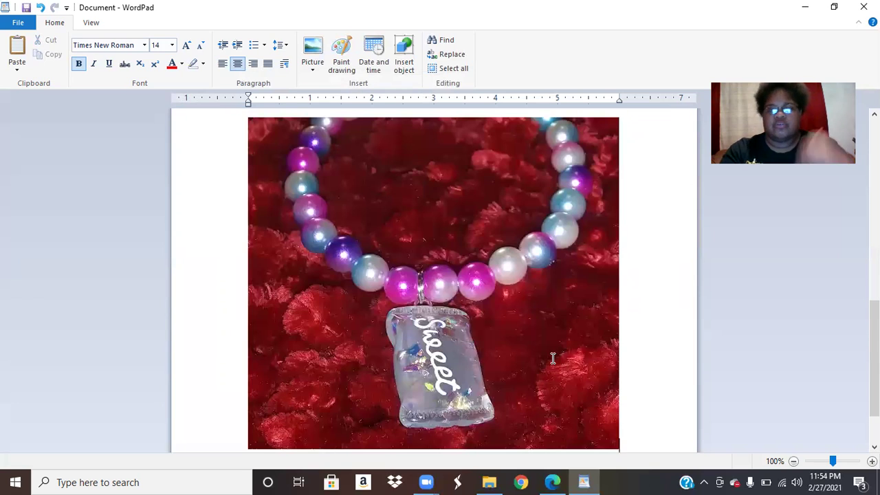
click(535, 346)
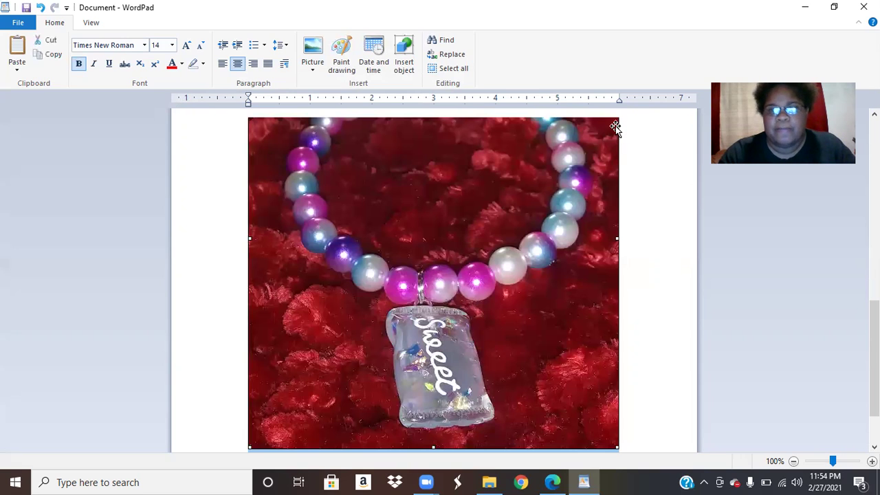
click(874, 113)
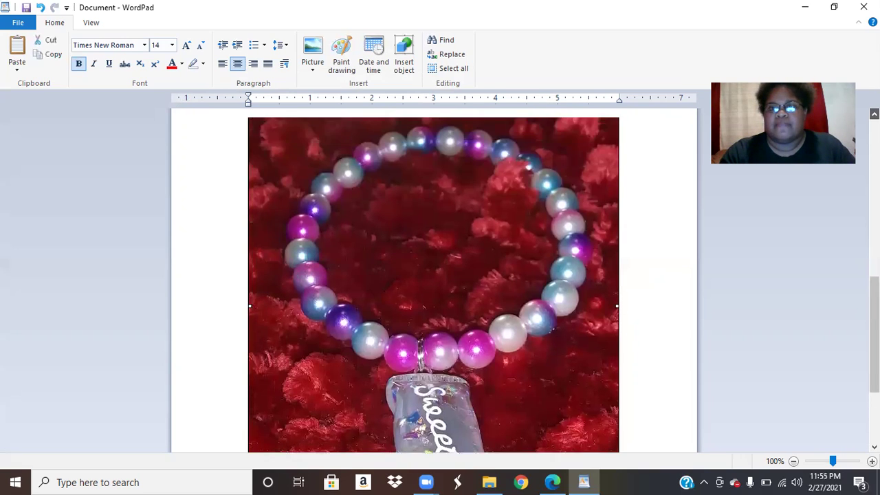
Step: Shrink the beaded bracelet photo to a compact size, roughly matching the bangle photo
scroll(622, 270, up, 5)
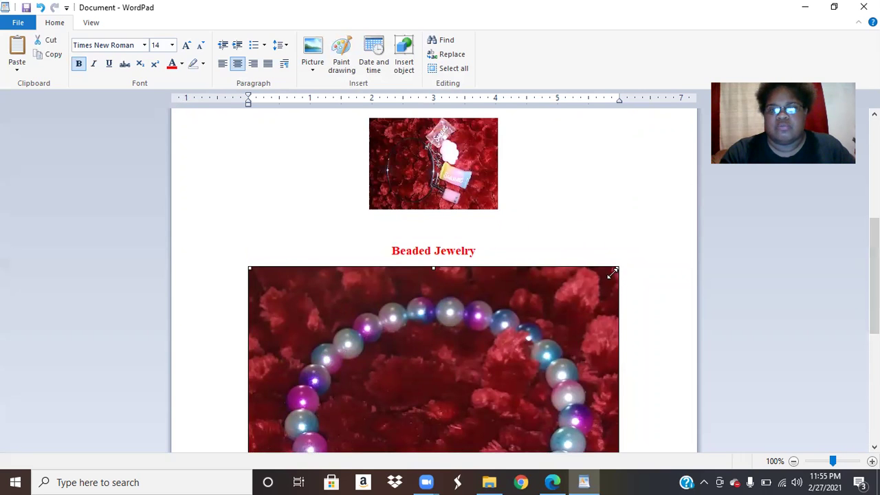
mouse_move(596, 282)
mouse_down()
mouse_move(288, 454)
mouse_move(165, 488)
mouse_up()
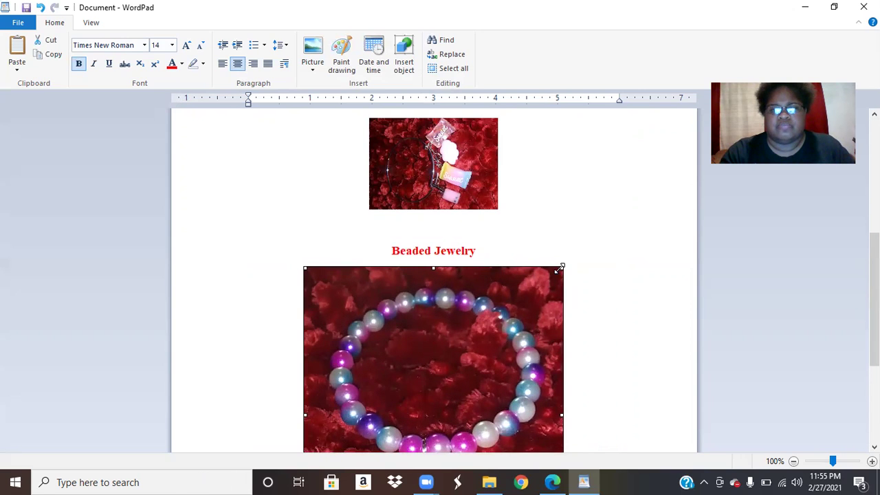
drag(561, 268, 375, 480)
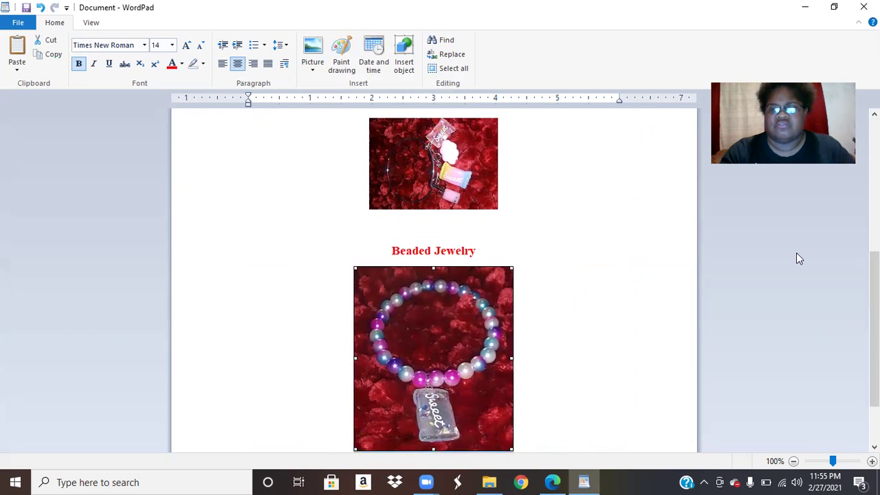
drag(874, 330, 875, 364)
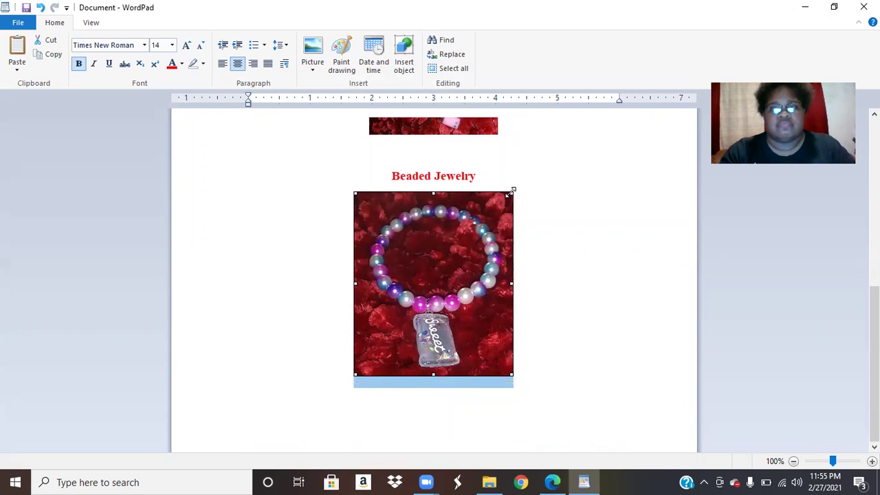
drag(512, 192, 475, 242)
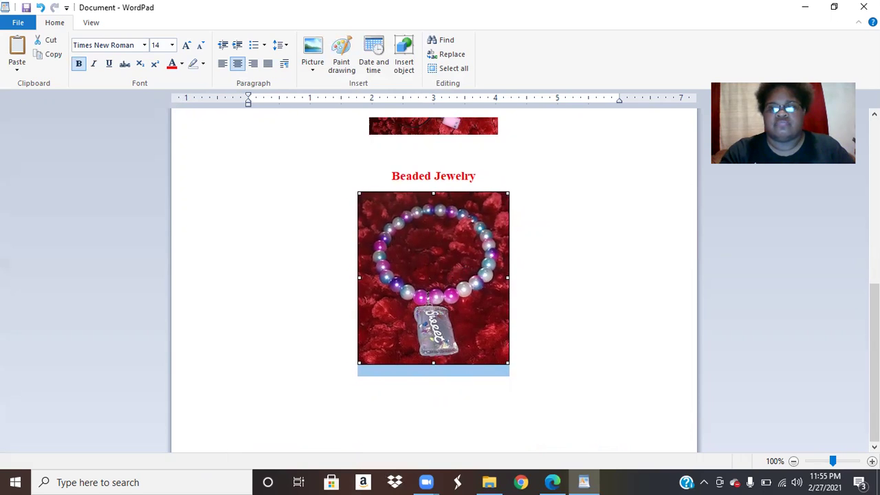
scroll(433, 275, up, 5)
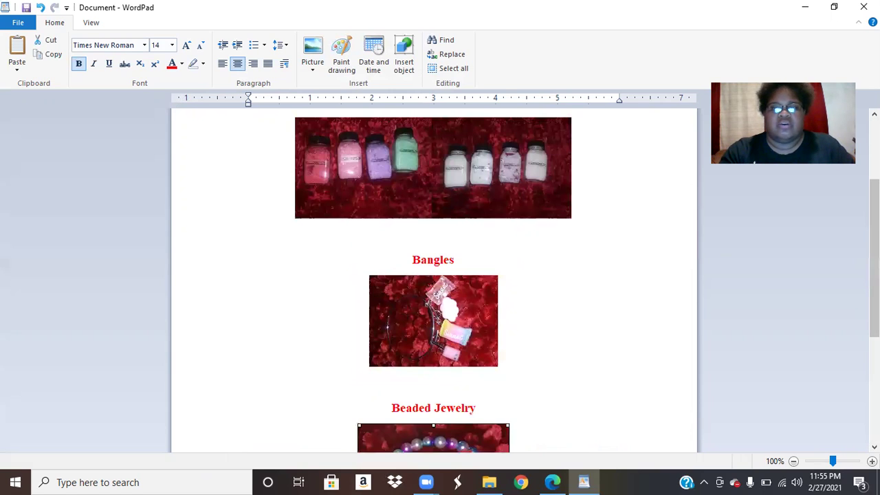
scroll(433, 275, down, 5)
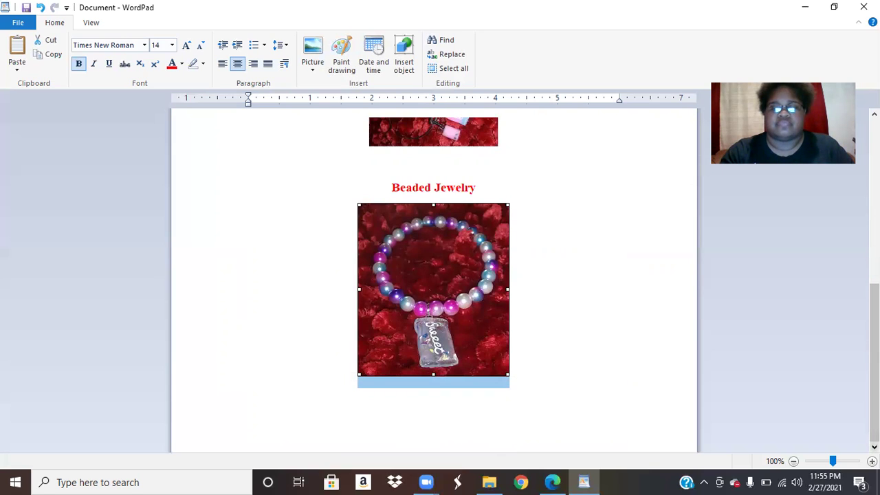
key(ctrl+Home)
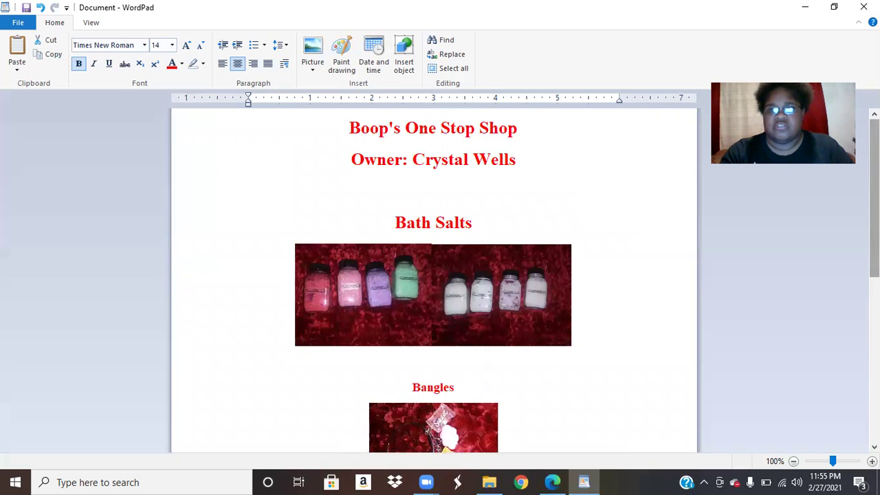
click(522, 186)
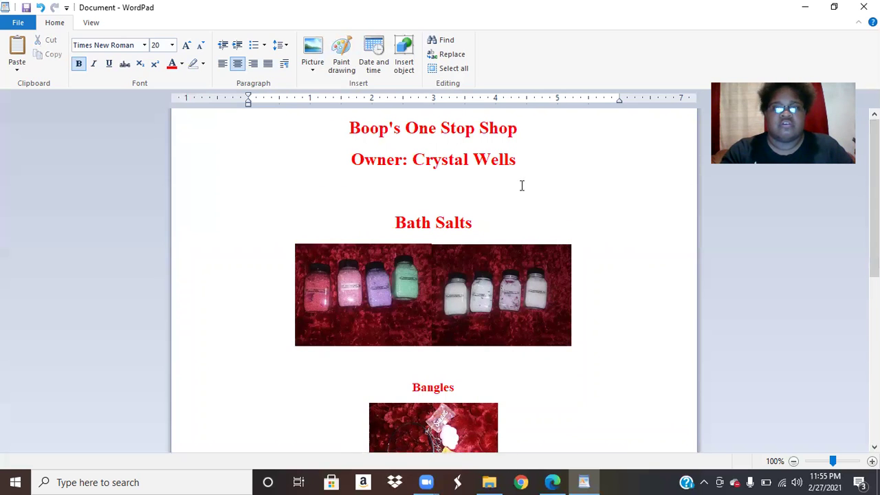
key(ctrl+End)
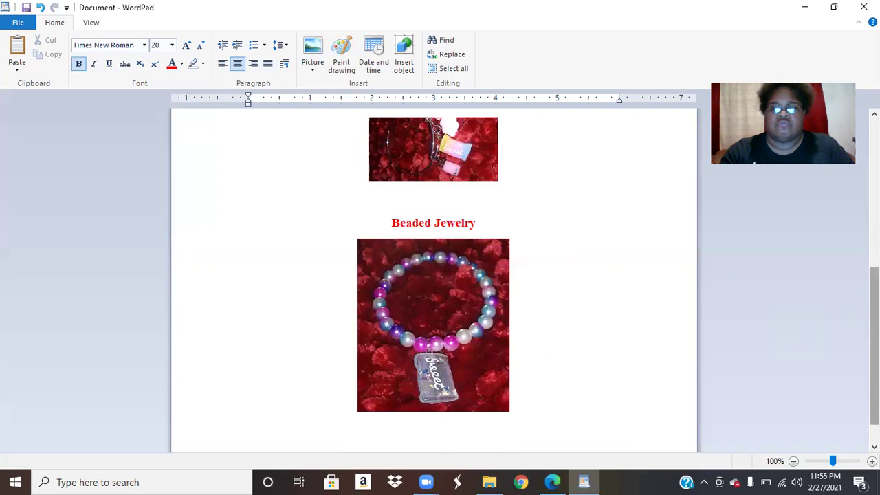
scroll(874, 344, down, 1)
Step: Set the empty line below the bracelet photo to Times New Roman, size 14
click(614, 411)
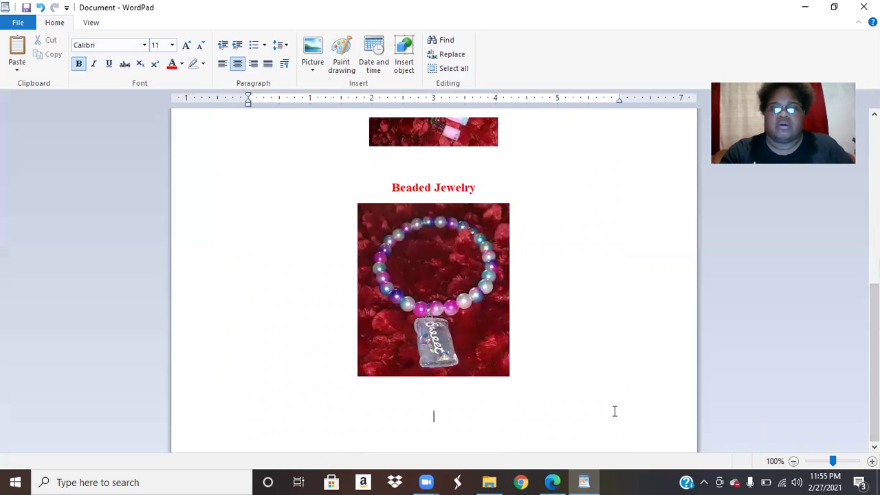
click(121, 43)
key(BackSpace)
text(Times New Roman)
key(Return)
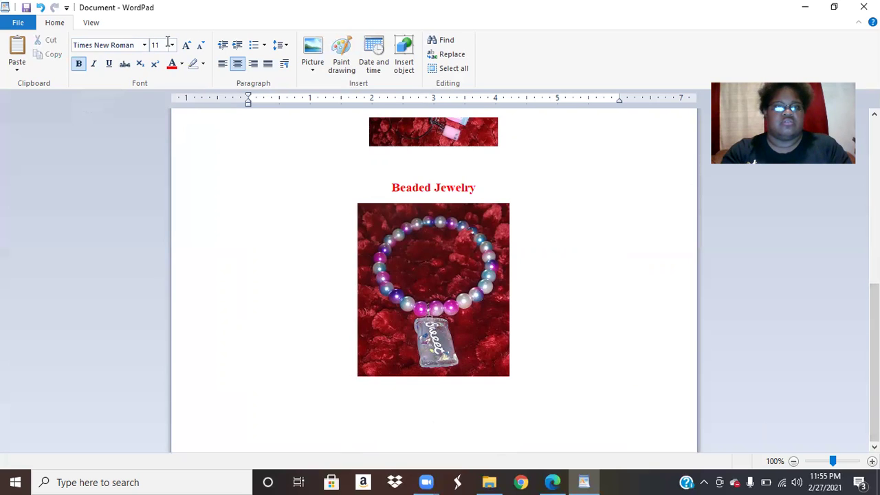
click(172, 46)
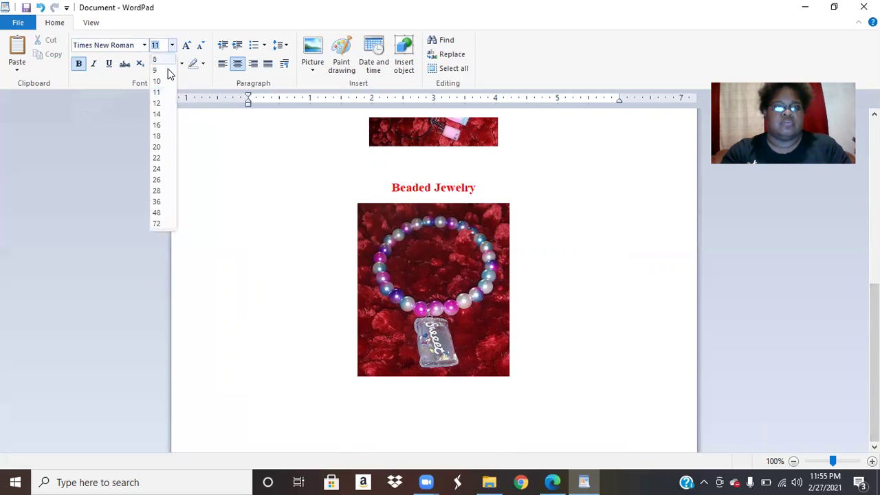
click(166, 116)
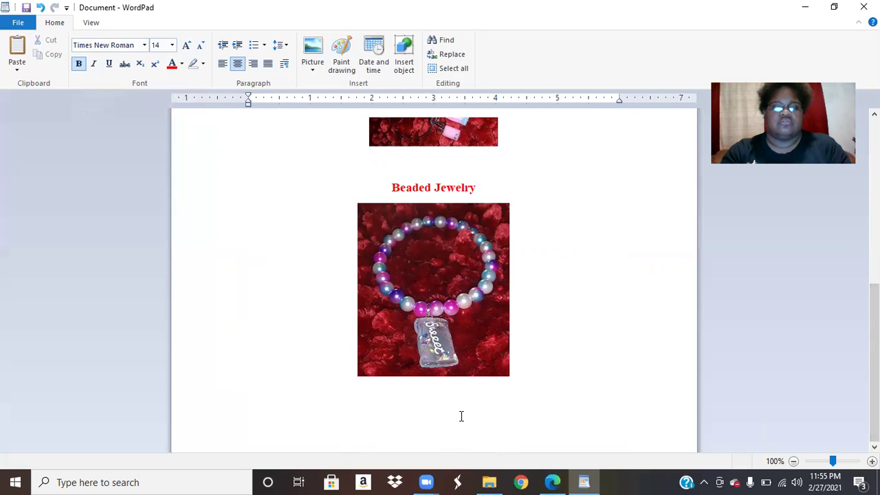
Step: Browse the website pics folder in the picture chooser, then cancel without inserting anything
click(317, 68)
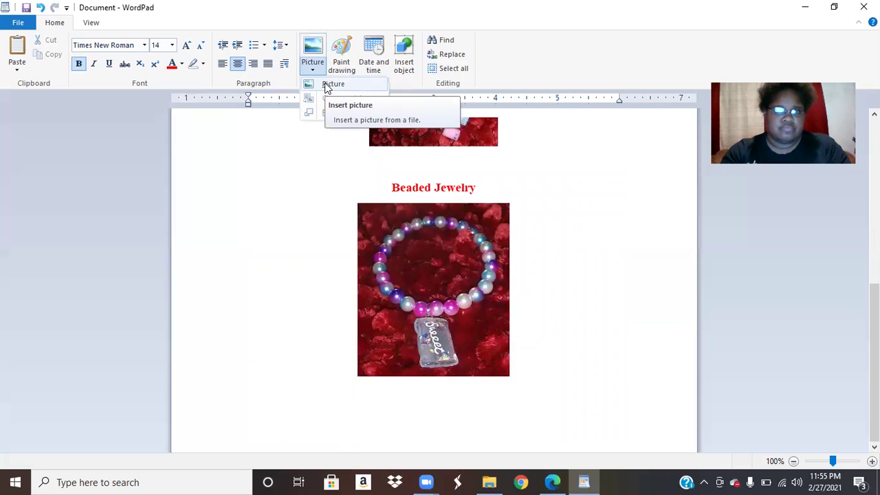
click(333, 84)
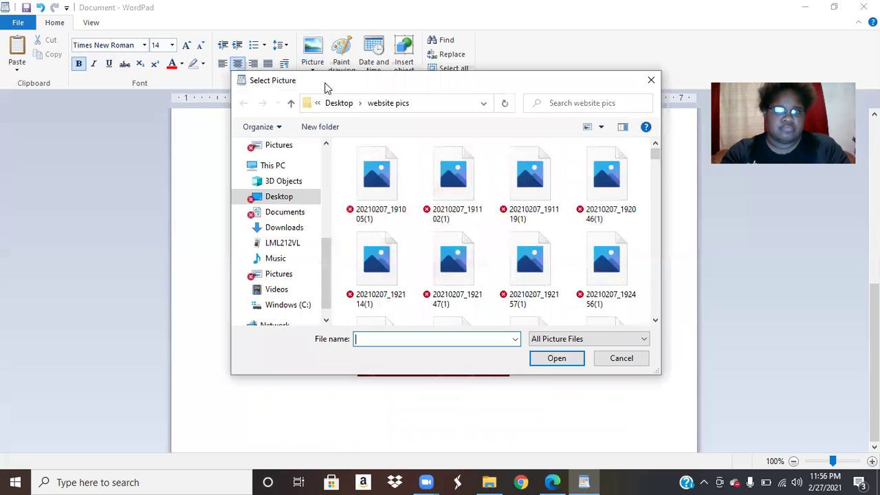
click(326, 182)
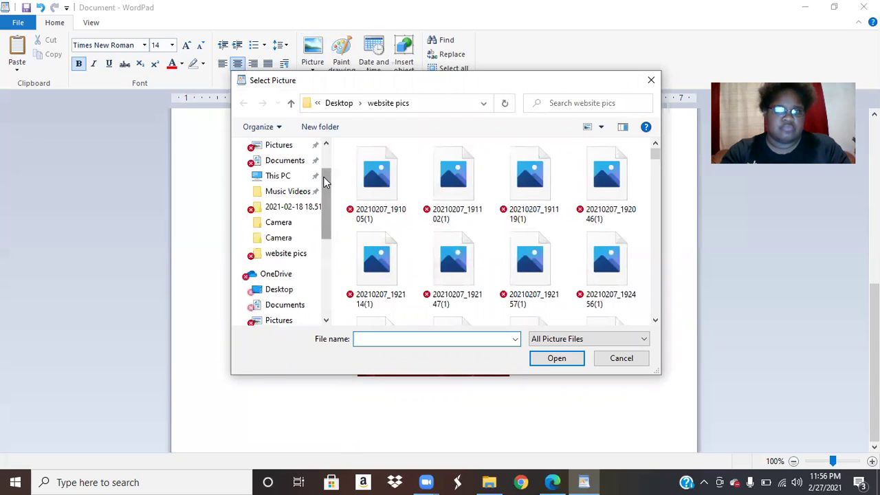
click(327, 152)
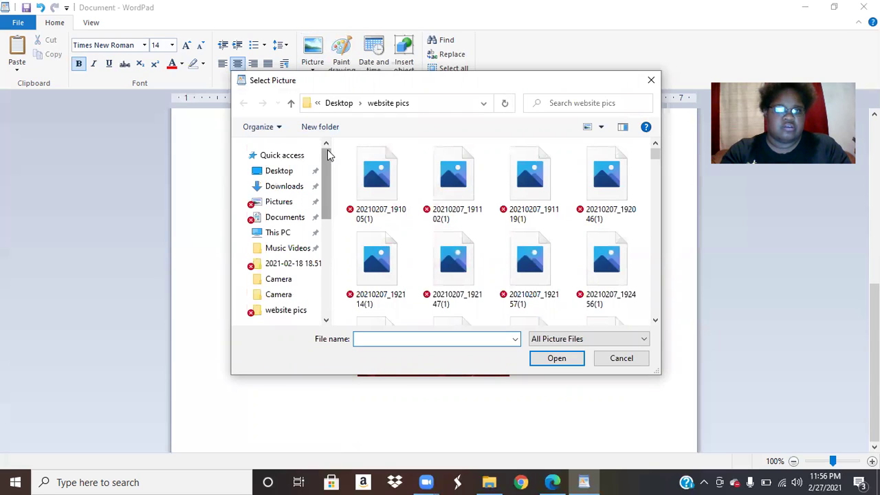
click(325, 269)
click(326, 315)
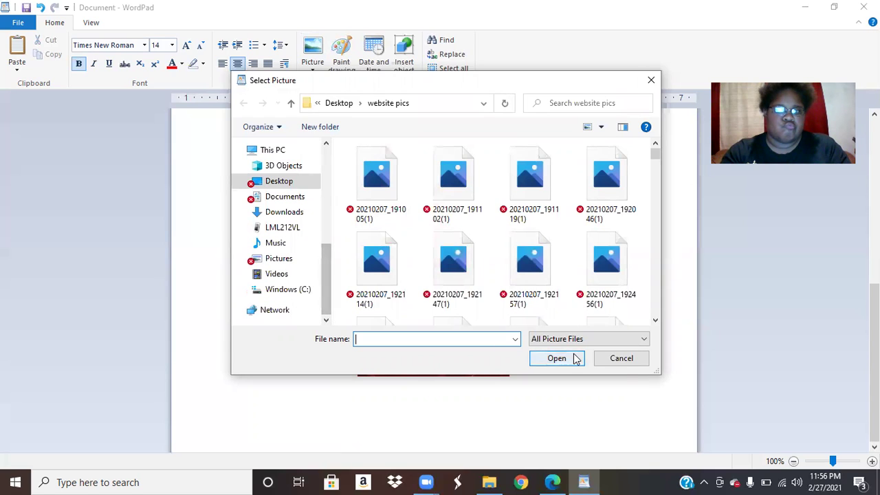
click(624, 362)
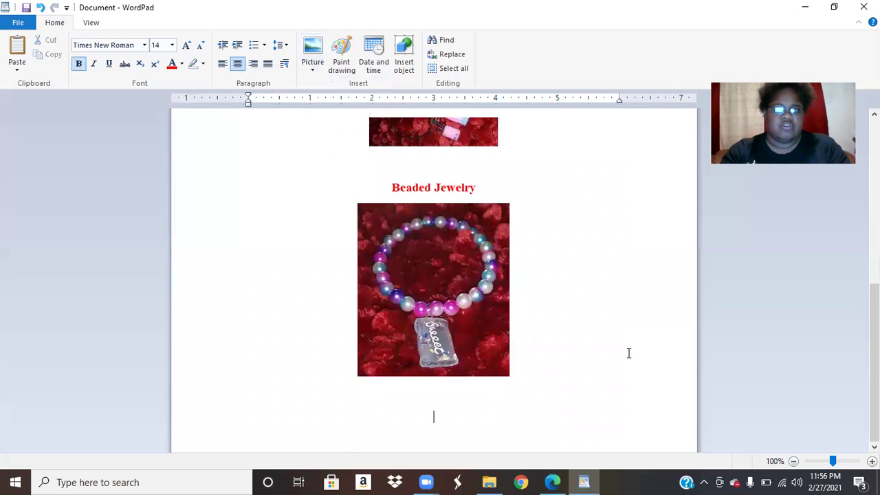
Step: Search Google Images in Chrome for 'instagram logo'
click(803, 6)
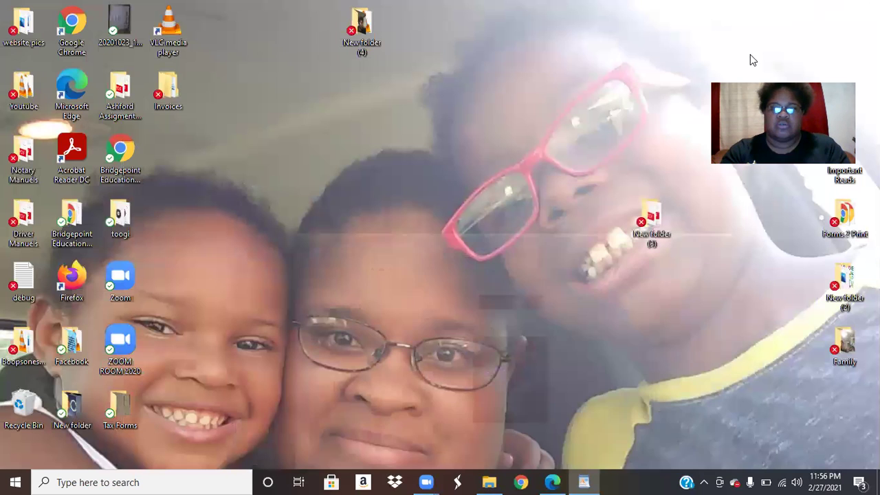
click(521, 481)
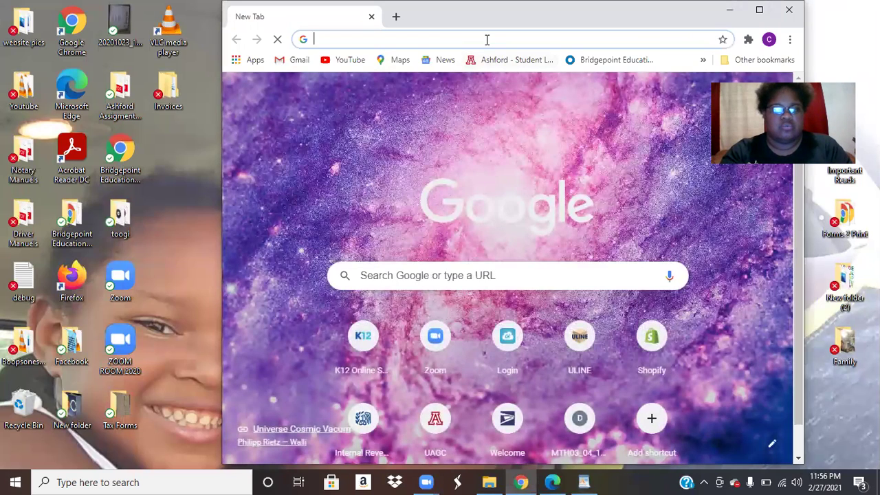
text(insta)
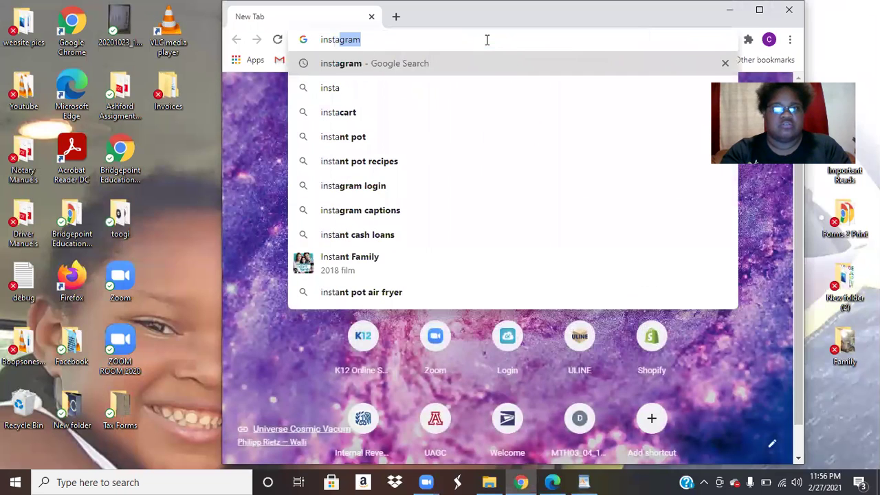
text(gra)
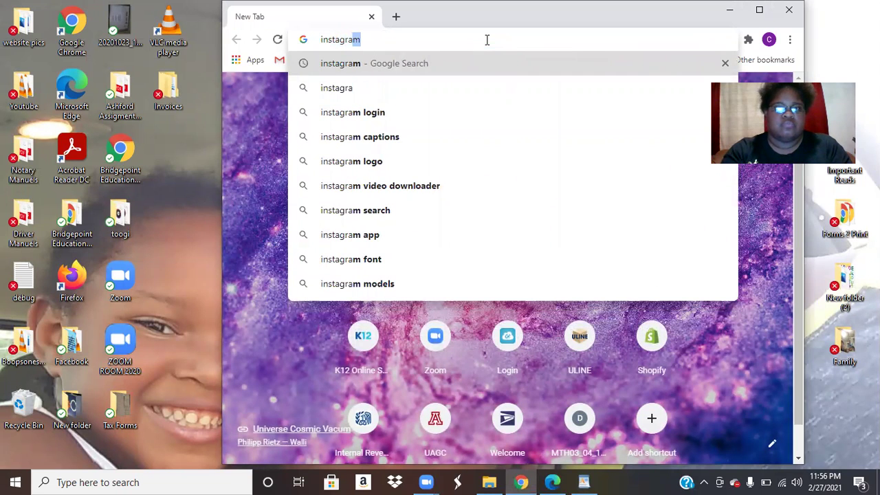
click(431, 162)
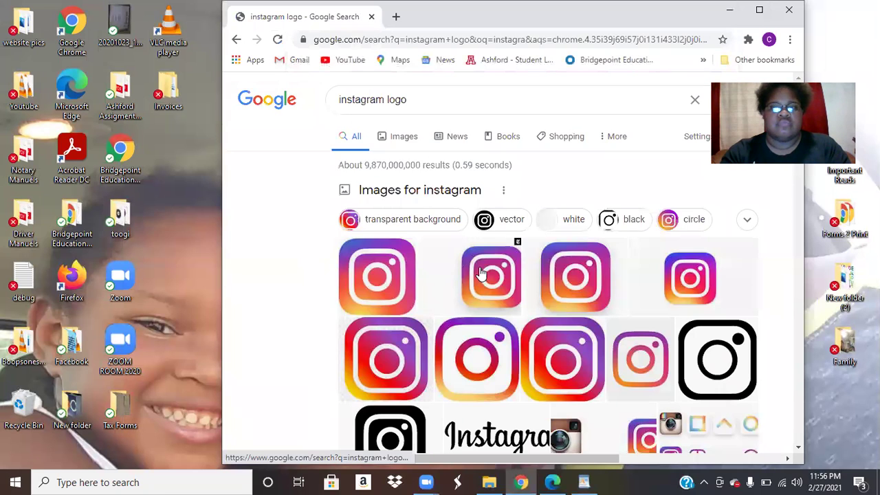
click(481, 274)
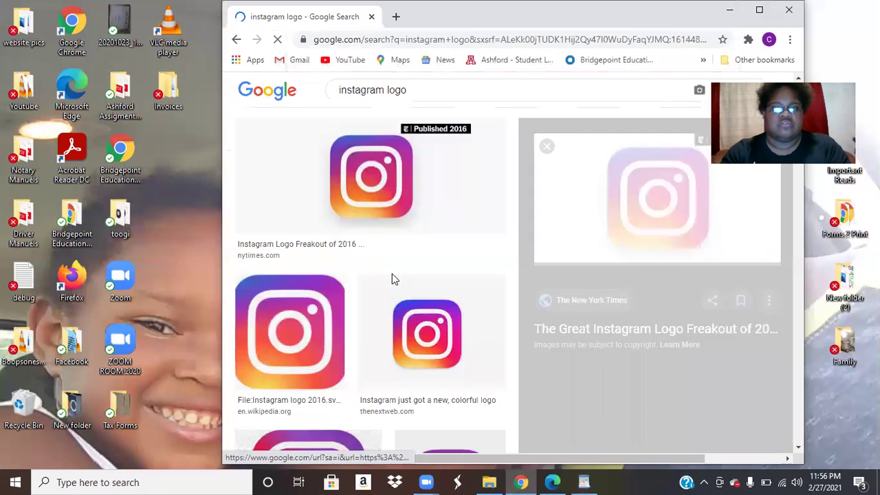
Step: Copy the Wikipedia Instagram logo image from the results
right_click(392, 273)
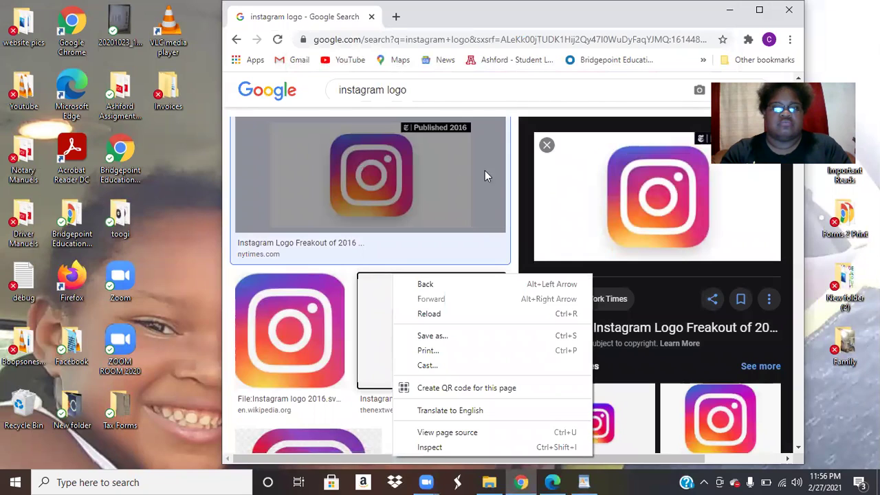
click(308, 326)
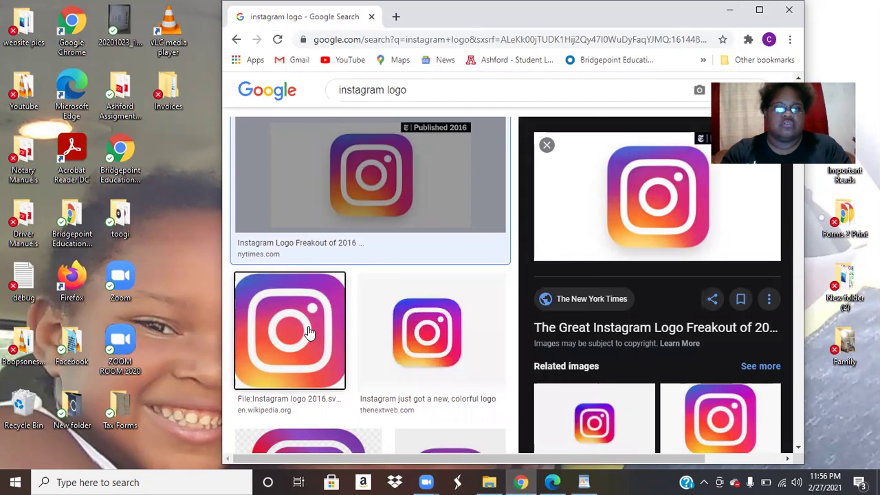
right_click(308, 326)
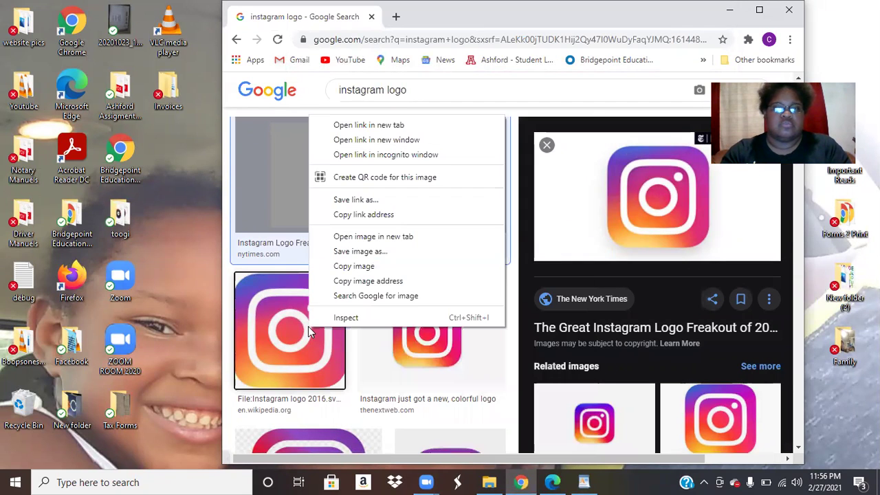
click(328, 268)
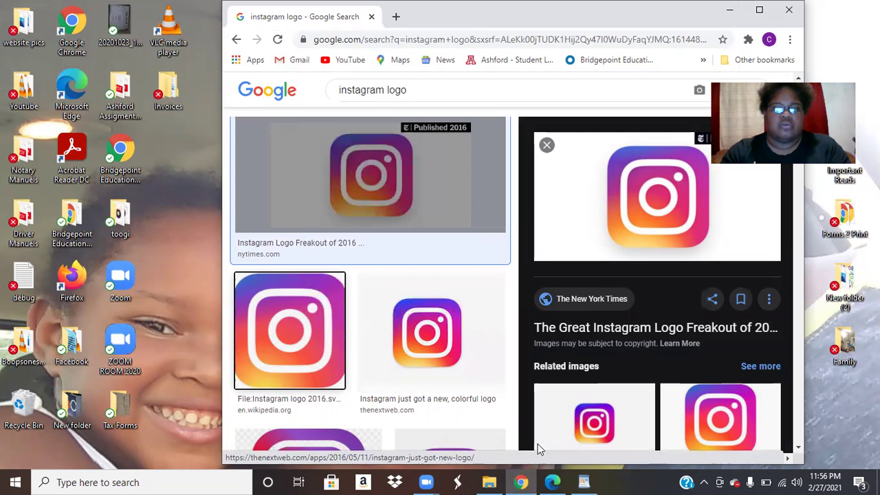
Step: Paste the Instagram logo into the flyer and shrink it to about a third
click(583, 482)
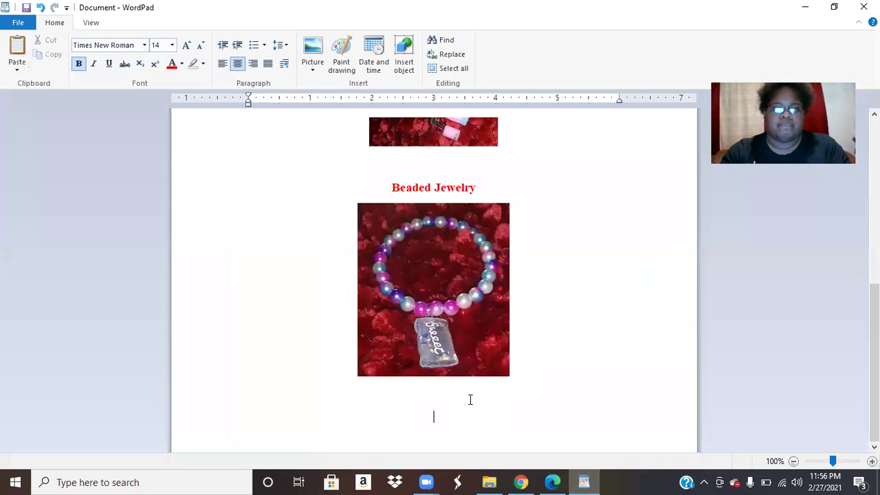
right_click(451, 414)
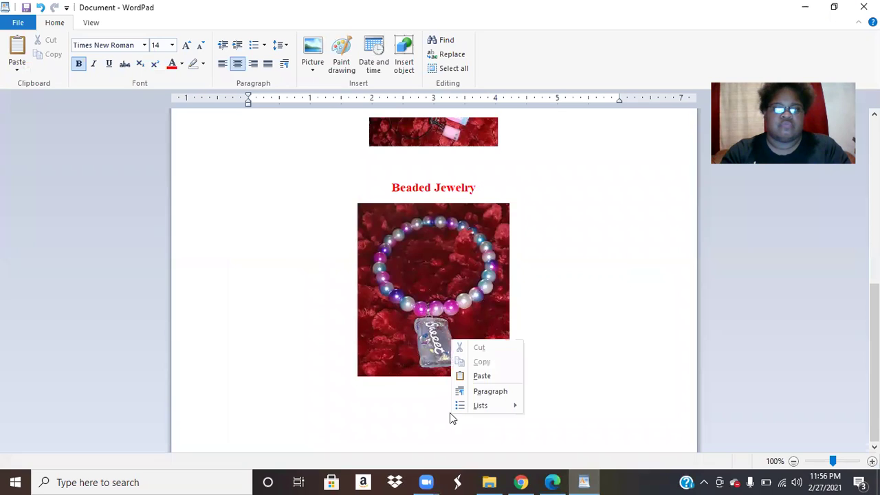
click(475, 376)
click(484, 335)
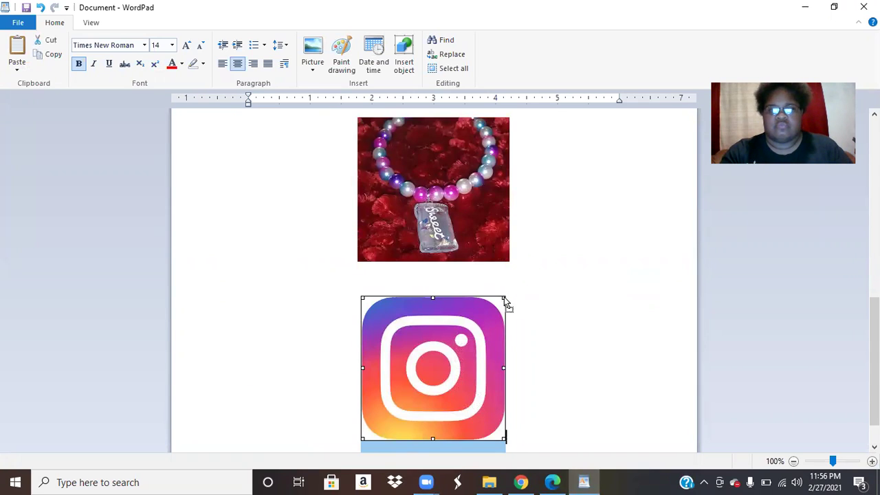
drag(502, 298, 374, 455)
click(474, 314)
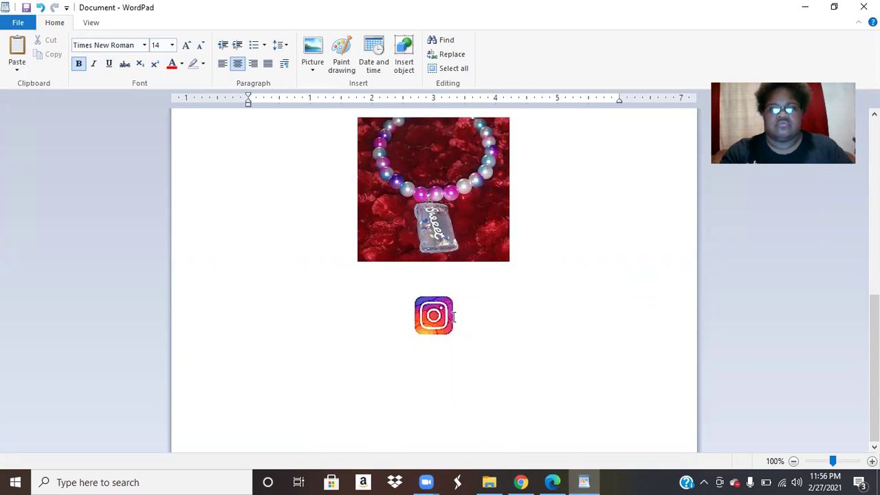
Step: Move the Instagram logo below the necklace photo and shrink it to icon size
shift+click(409, 328)
click(416, 322)
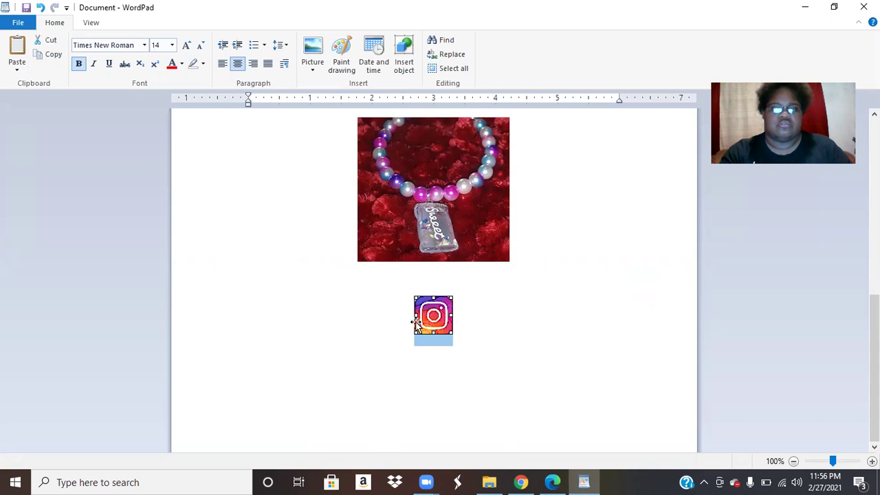
key(shift+End)
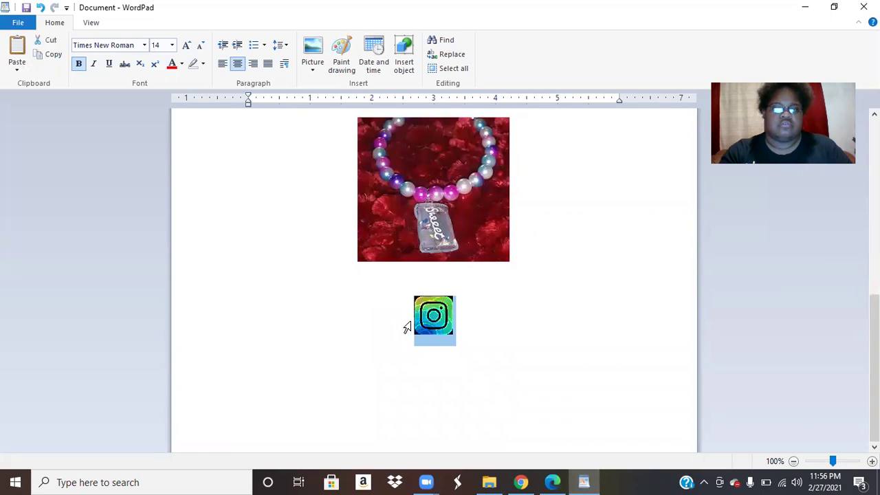
key(Delete)
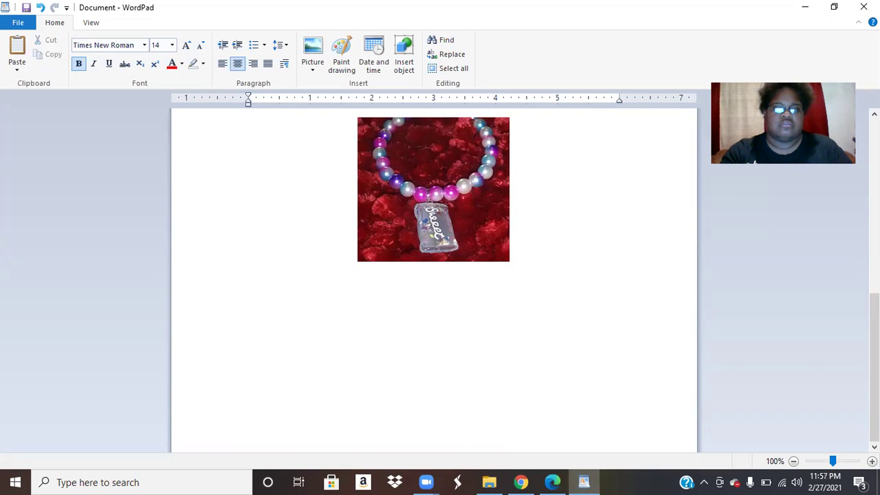
right_click(460, 351)
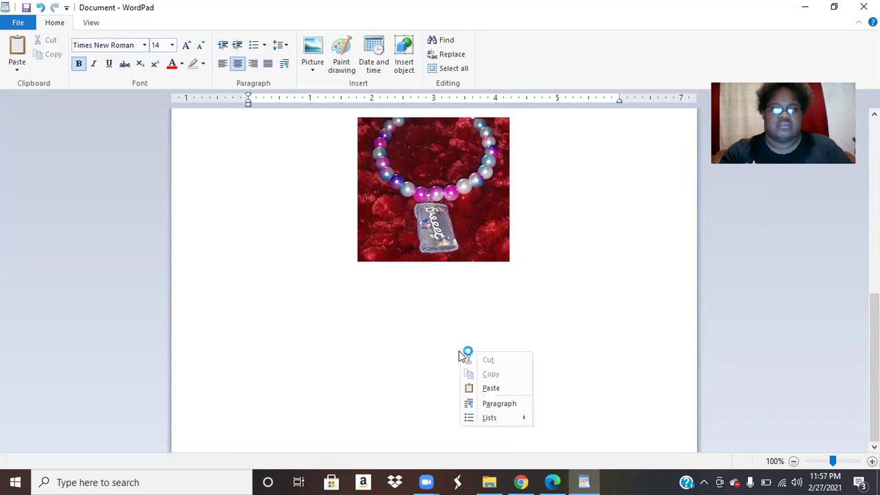
click(491, 389)
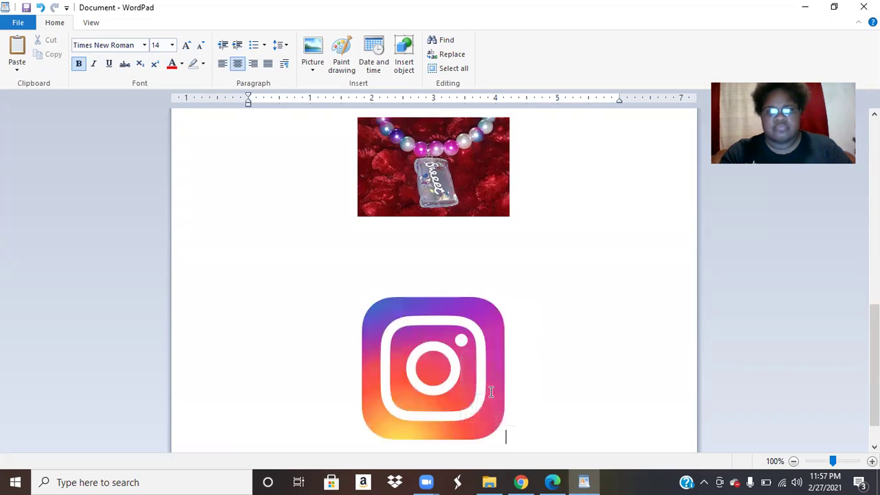
click(491, 324)
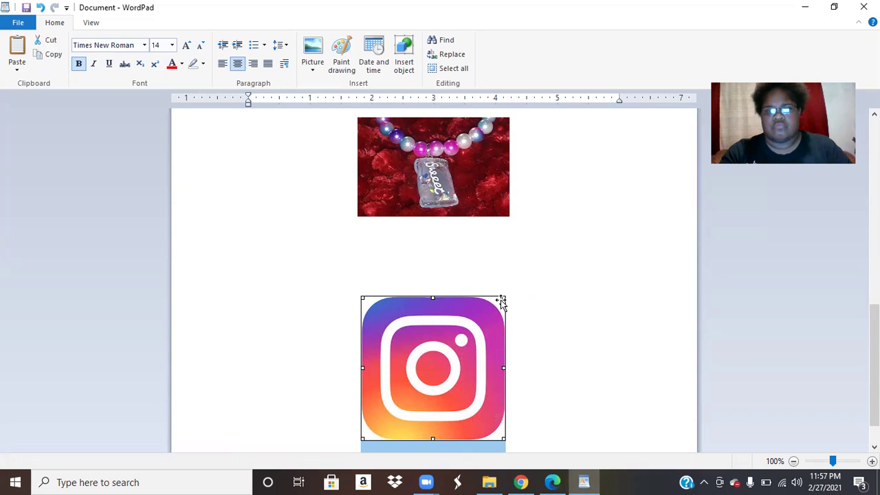
drag(496, 306, 379, 444)
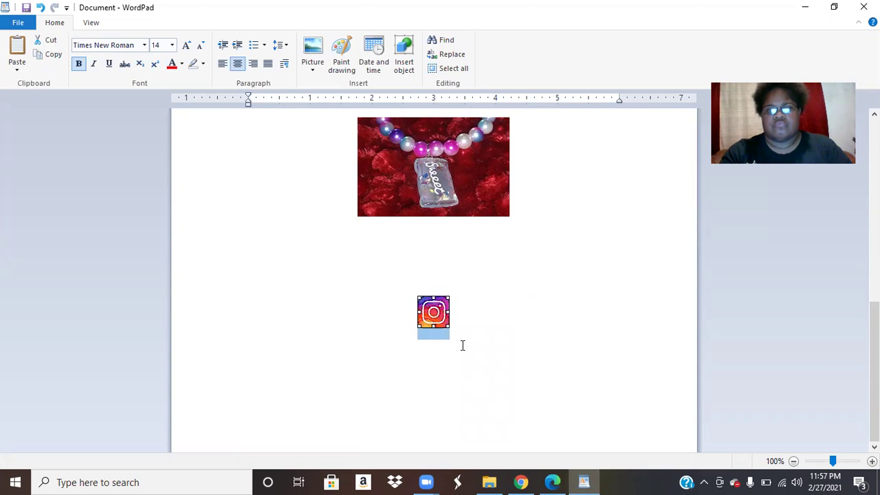
click(461, 324)
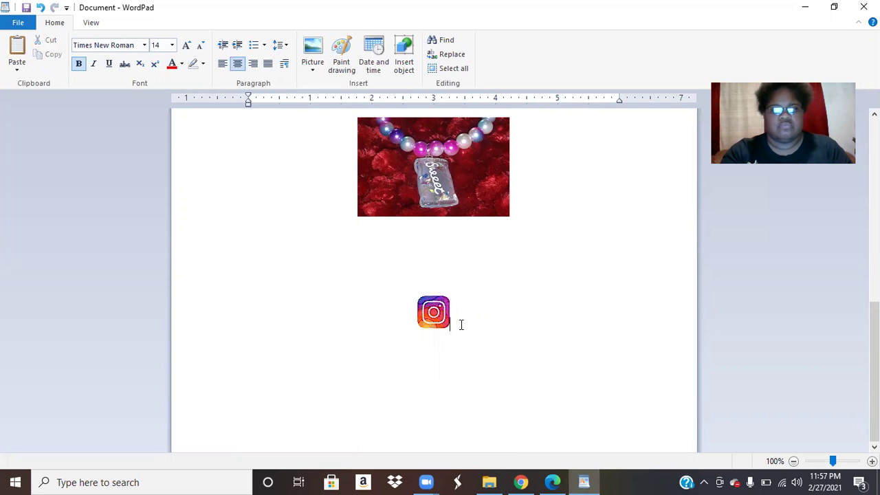
Step: Type the handle 'boopsonestopshop_2020' in red bold after the Instagram icon, then start a new line
text(b)
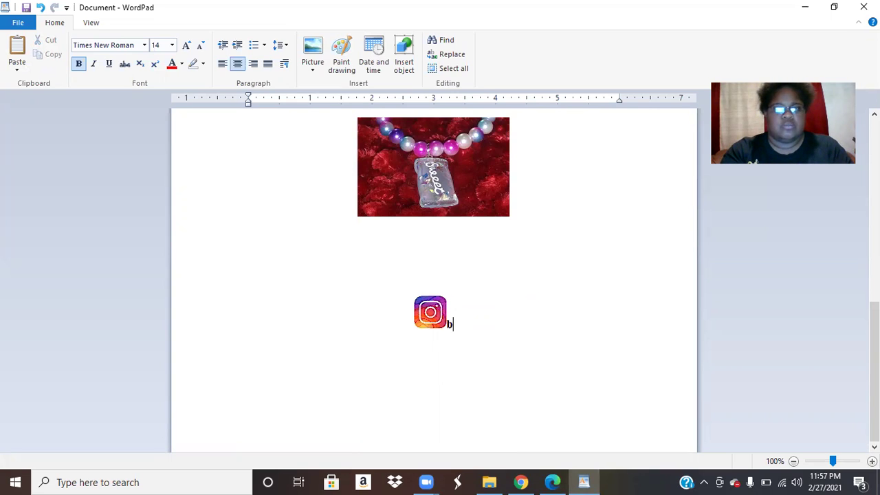
key(BackSpace)
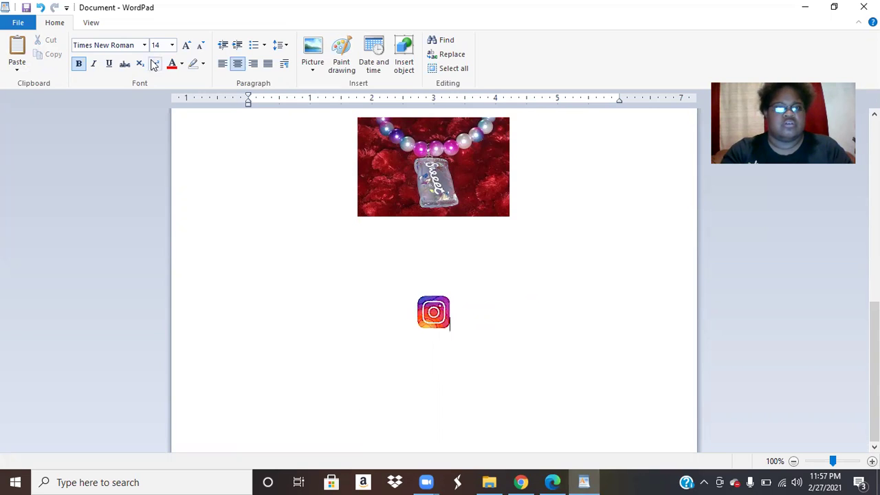
text(boopsonestopso)
text(p)
key(BackSpace)
key(BackSpace)
text(hop_)
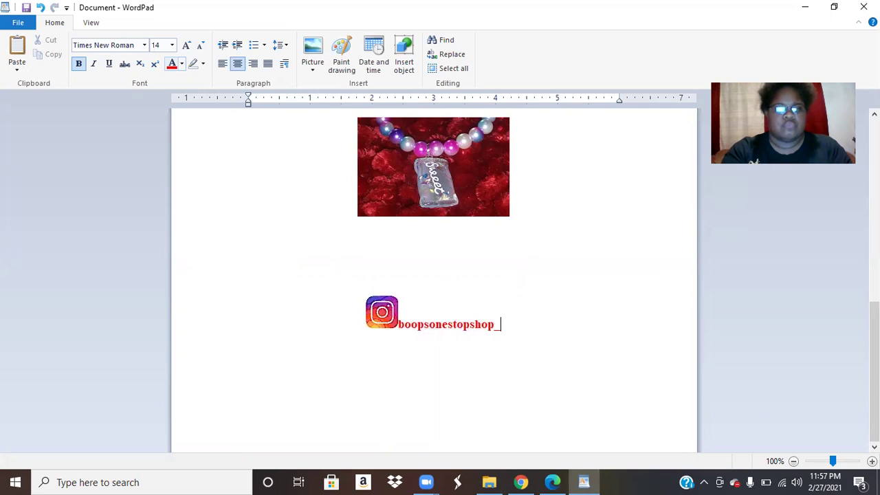
text(202)
key(BackSpace)
text(020)
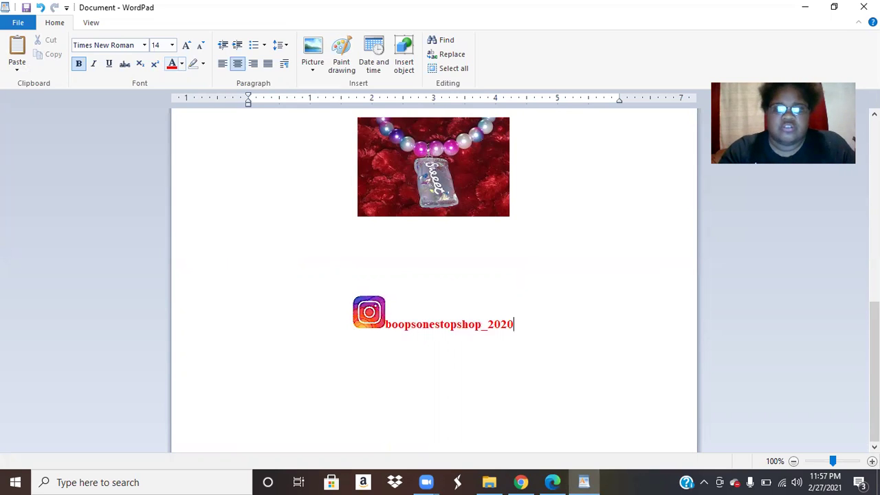
key(Return)
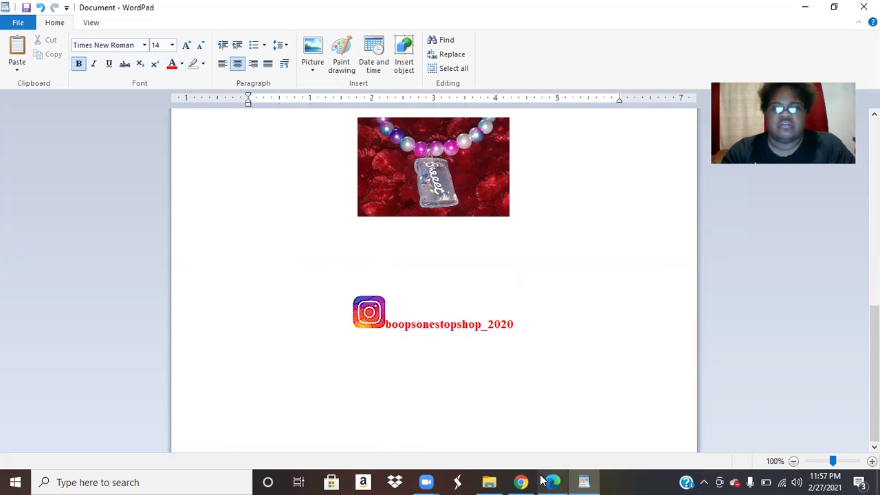
Step: Search Google Images for 'website icon' and copy the black WWW globe image
click(521, 482)
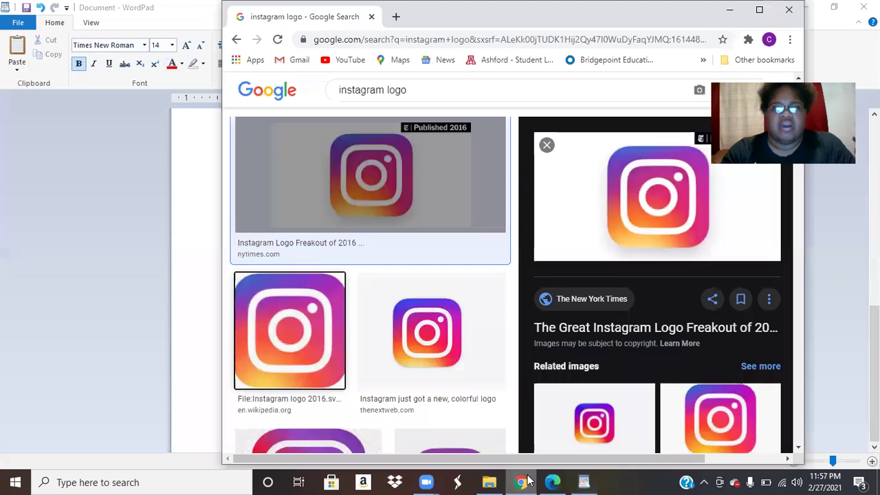
click(512, 95)
key(BackSpace)
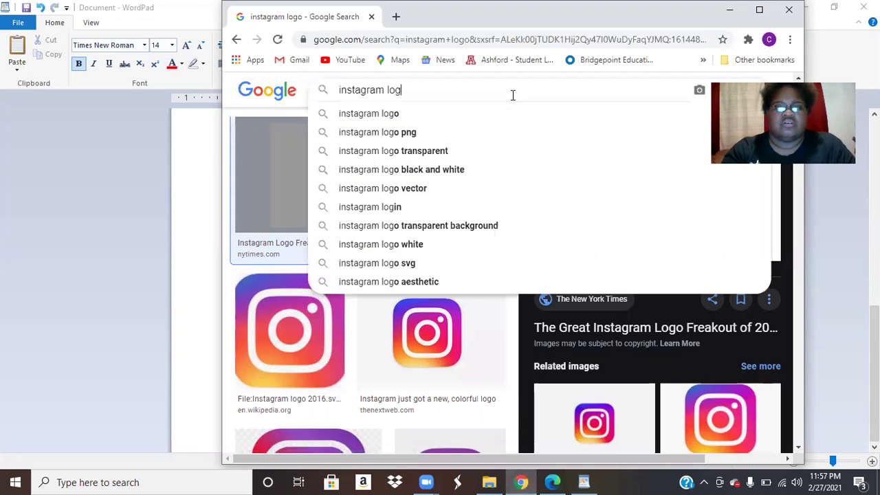
key(BackSpace)
key(BackSpace)
key(BackSpace)
key(BackSpace)
key(BackSpace)
key(BackSpace)
text(e)
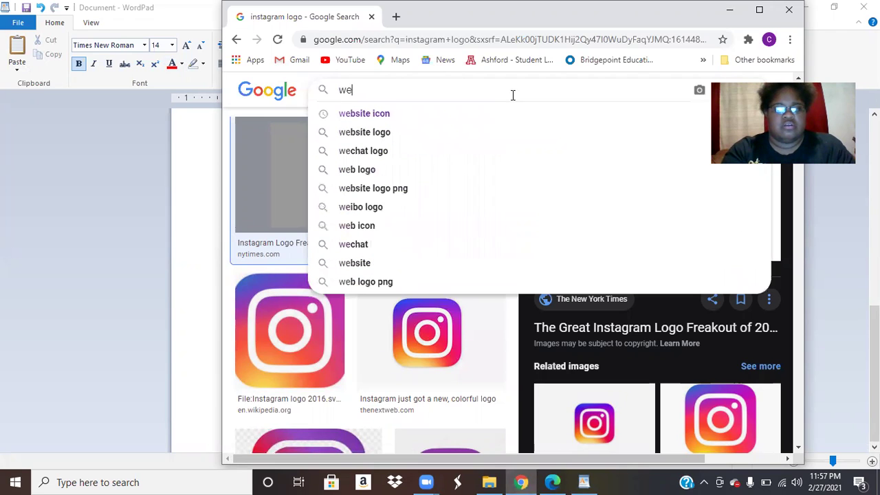
text(bsite)
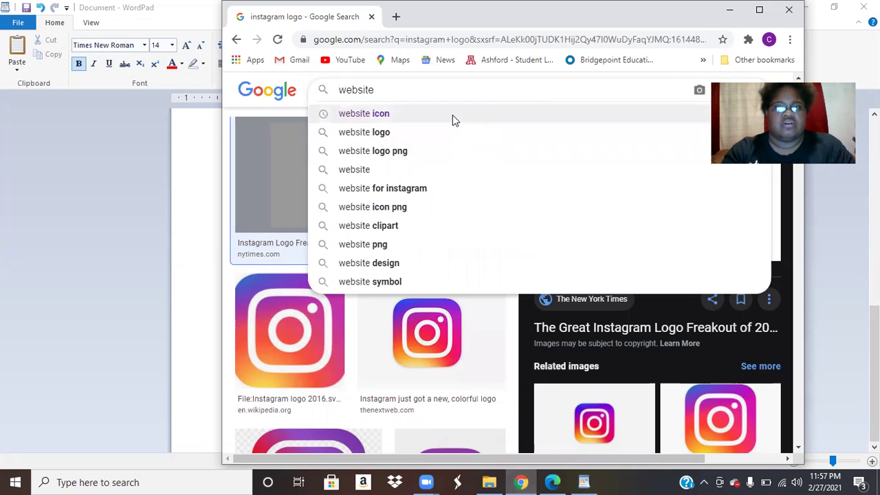
click(452, 114)
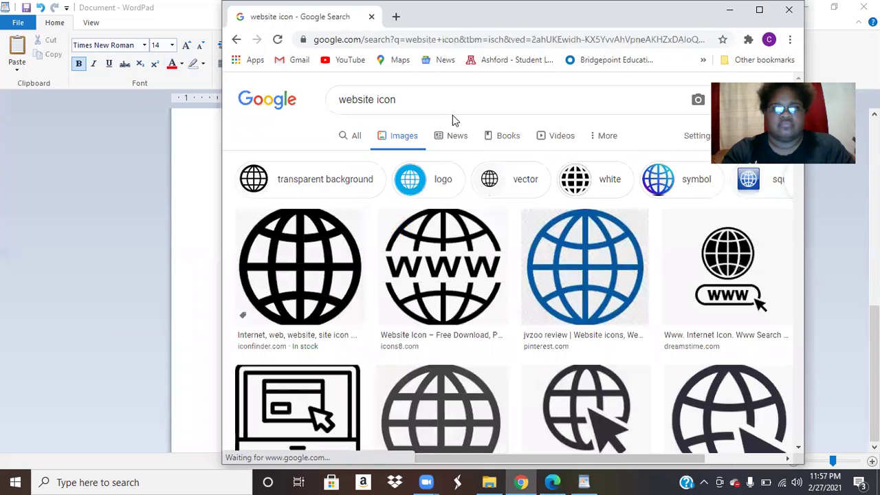
right_click(435, 248)
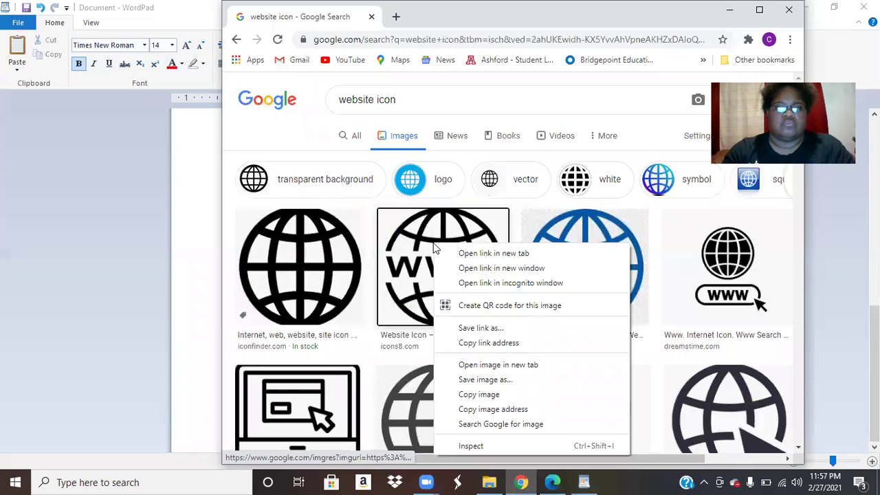
click(478, 395)
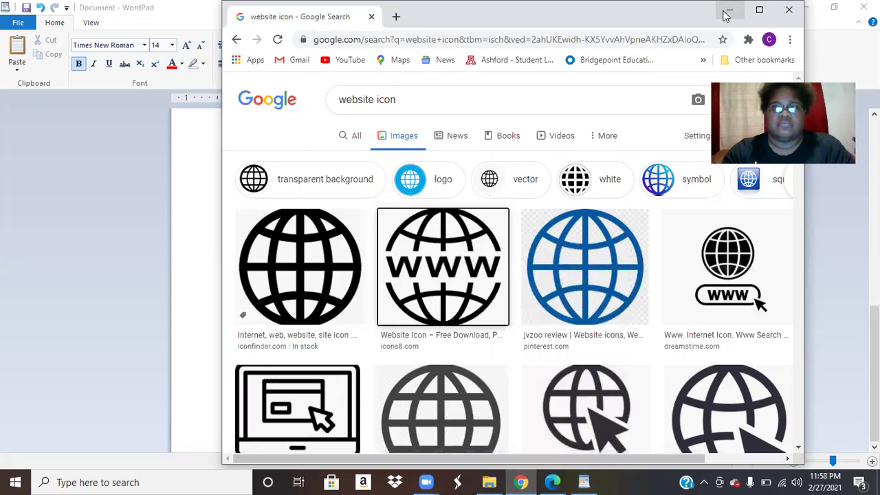
Step: Paste the WWW globe image below the Instagram line and shrink it to icon size
click(727, 15)
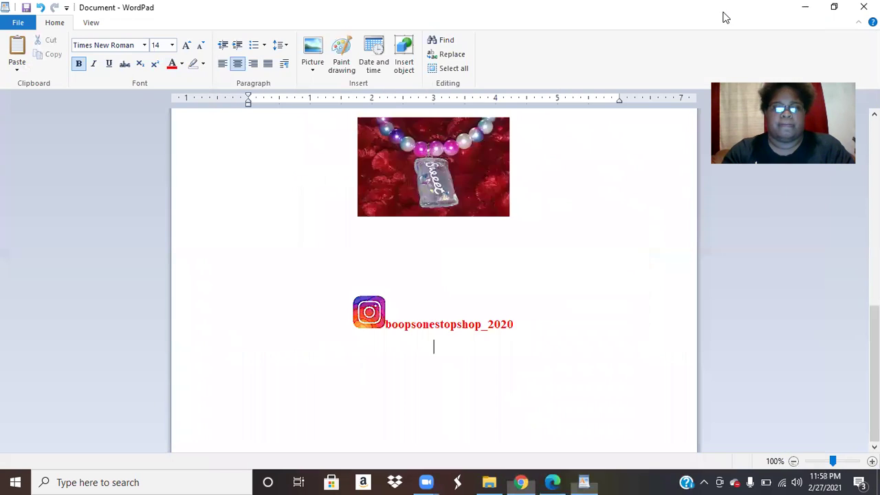
right_click(472, 352)
click(490, 388)
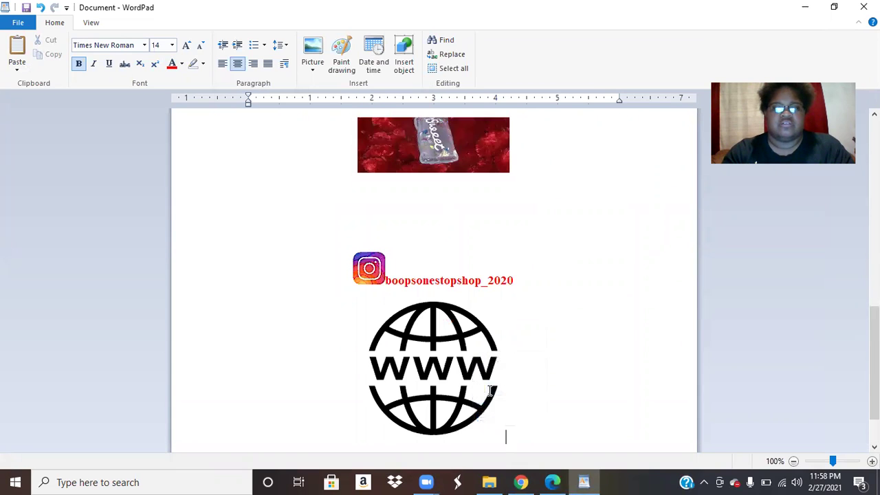
click(487, 378)
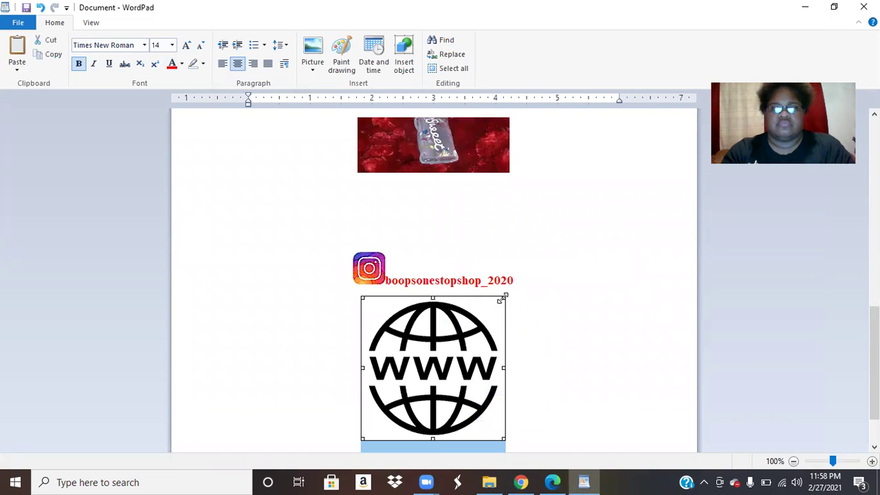
drag(503, 298, 481, 318)
drag(428, 394, 376, 481)
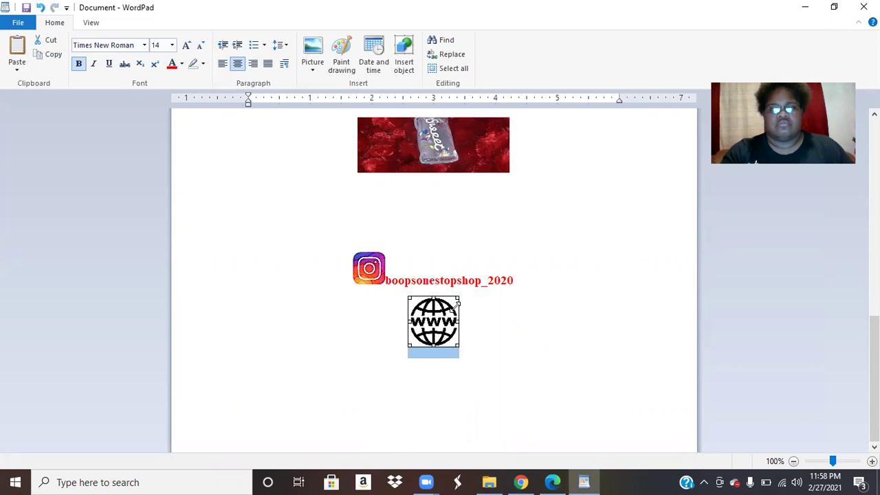
drag(459, 297, 450, 306)
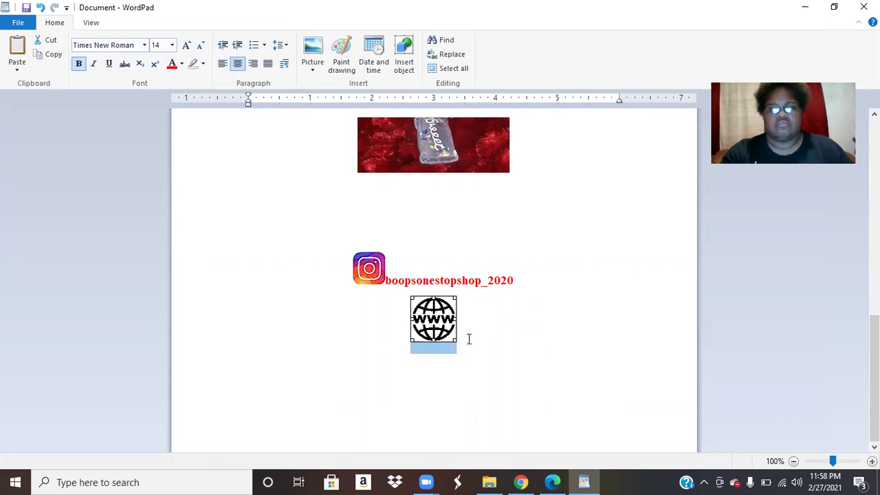
click(468, 338)
text(www.boopsonestopsu)
key(BackSpace)
text(hop.com)
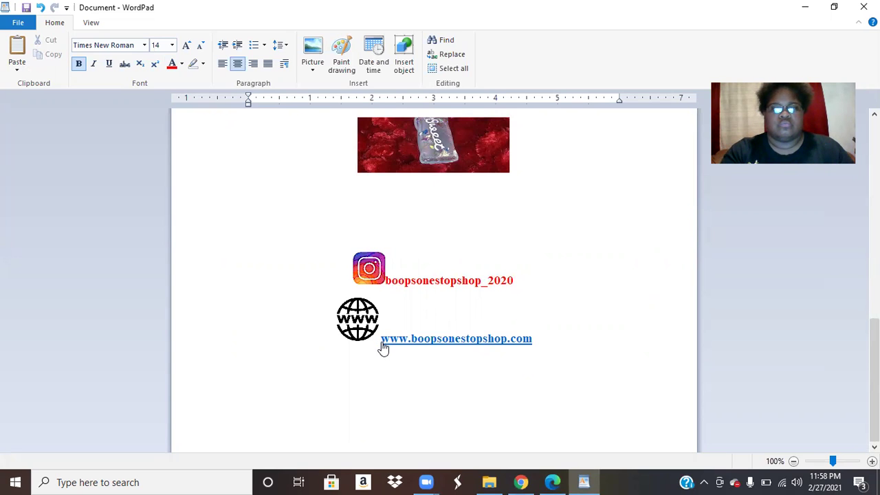
Step: Select the web address with its globe icon and highlight it in red
drag(383, 342, 534, 342)
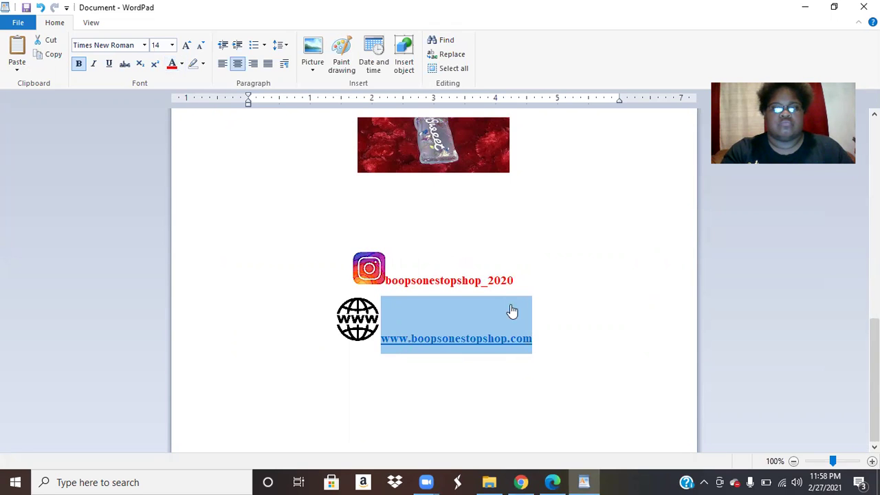
click(552, 342)
drag(553, 342, 477, 347)
drag(407, 351, 382, 338)
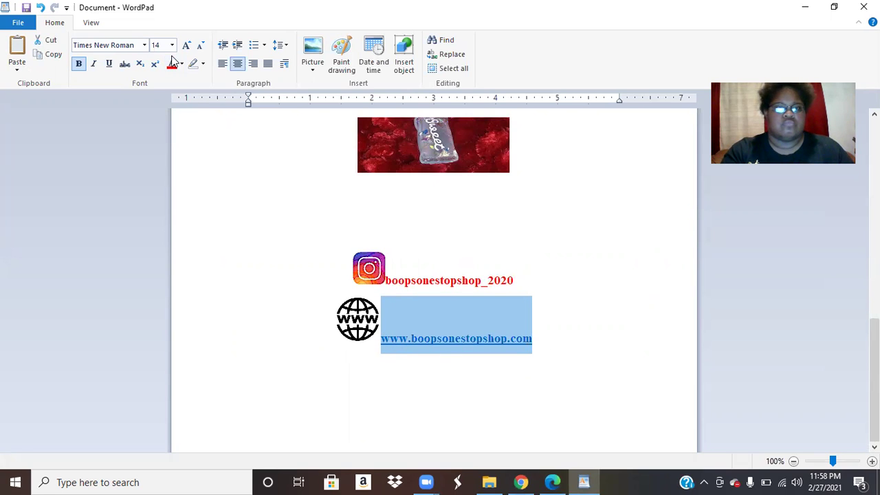
click(202, 64)
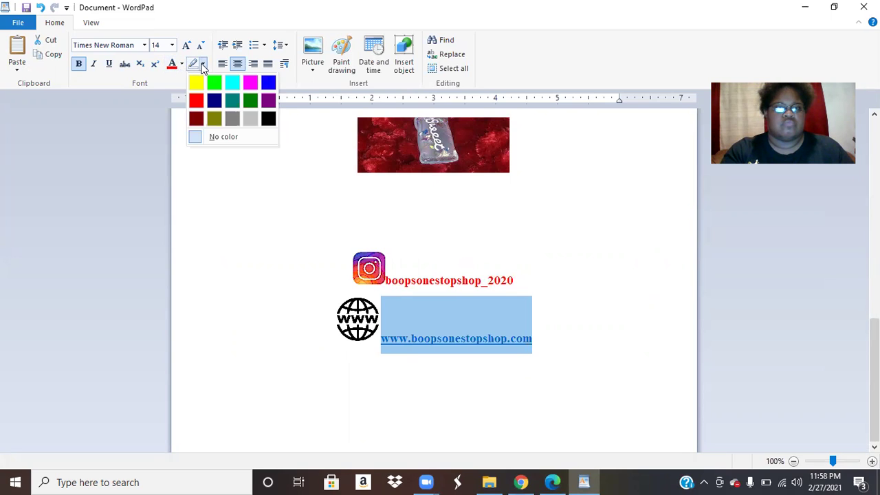
click(198, 101)
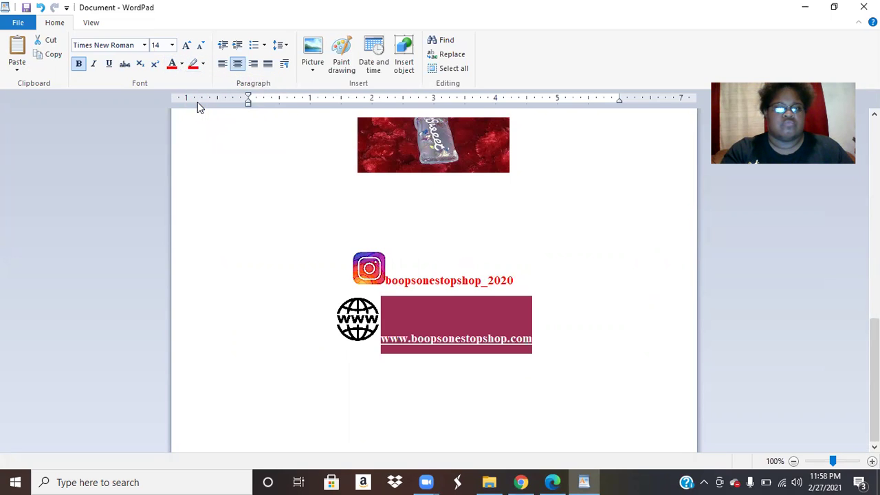
click(555, 334)
Step: Reselect the globe and address lines and set their highlight to No color, declining the link prompt
click(202, 64)
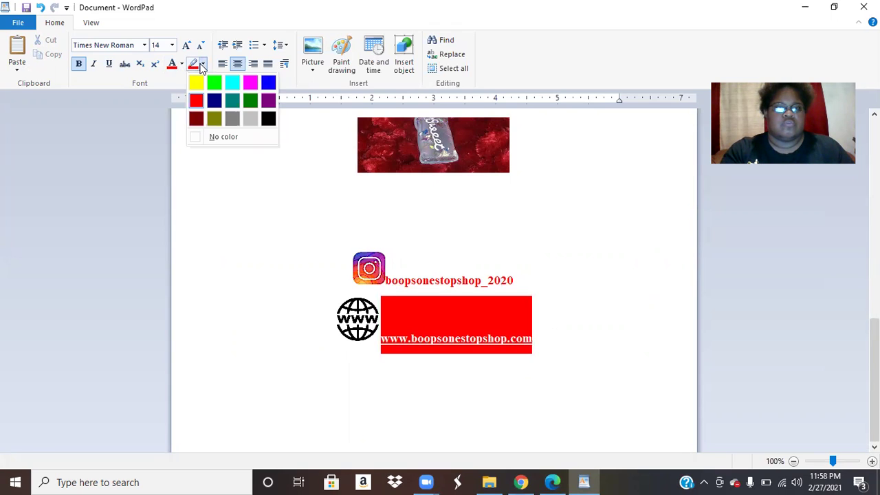
click(237, 137)
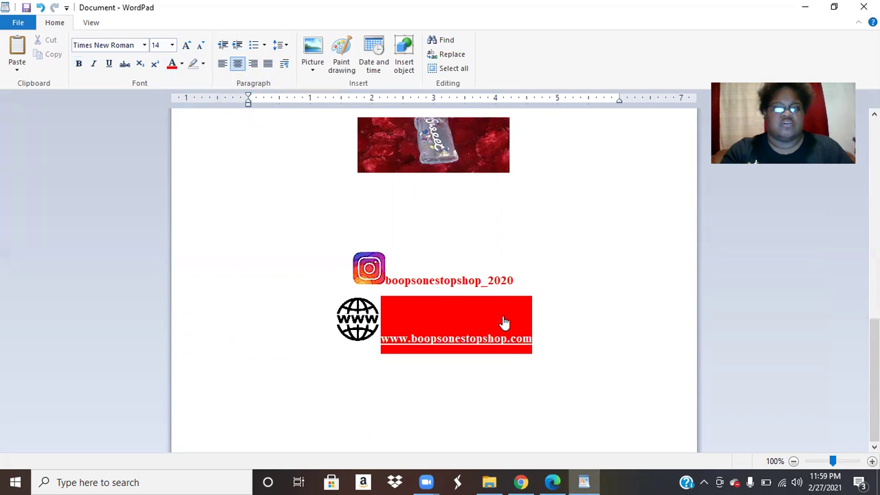
click(552, 357)
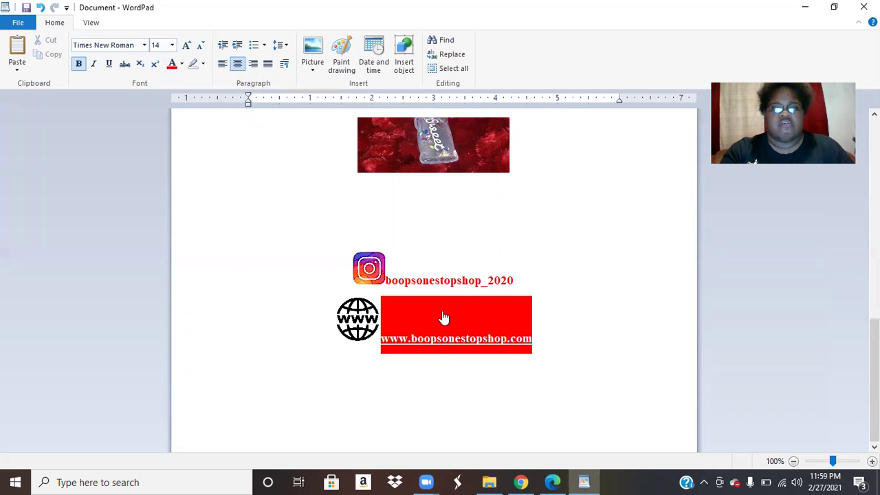
click(391, 341)
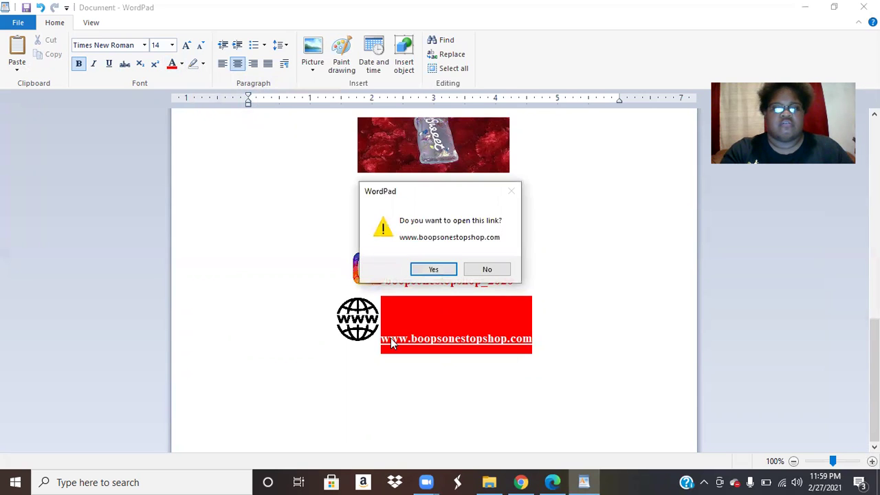
click(475, 269)
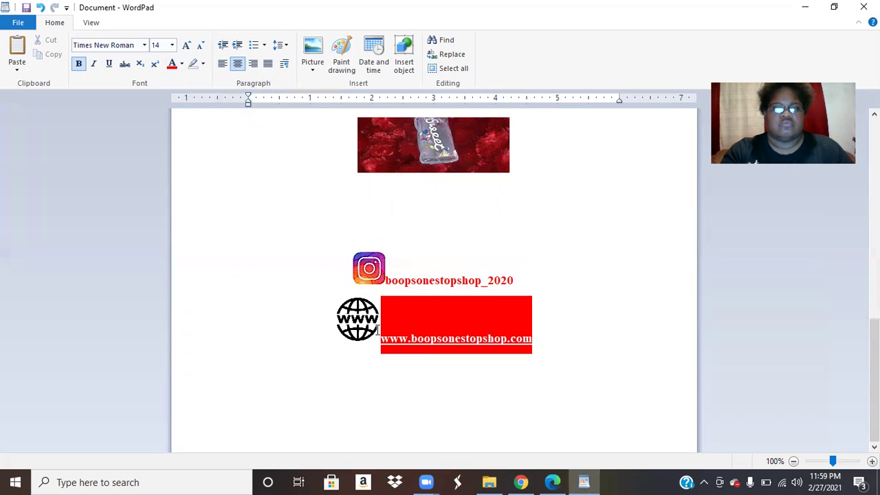
mouse_move(378, 330)
mouse_down()
mouse_move(396, 336)
mouse_move(323, 330)
mouse_up()
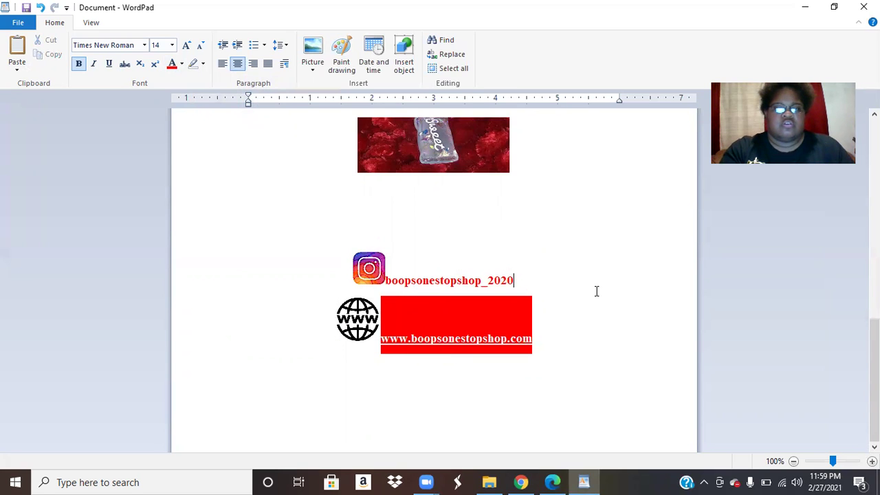
mouse_move(596, 291)
mouse_down()
mouse_move(382, 330)
mouse_move(451, 330)
mouse_up()
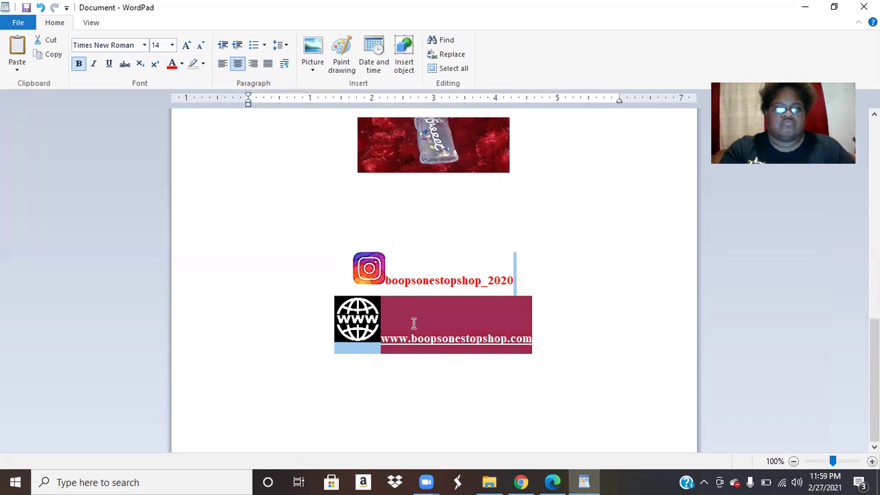
click(193, 64)
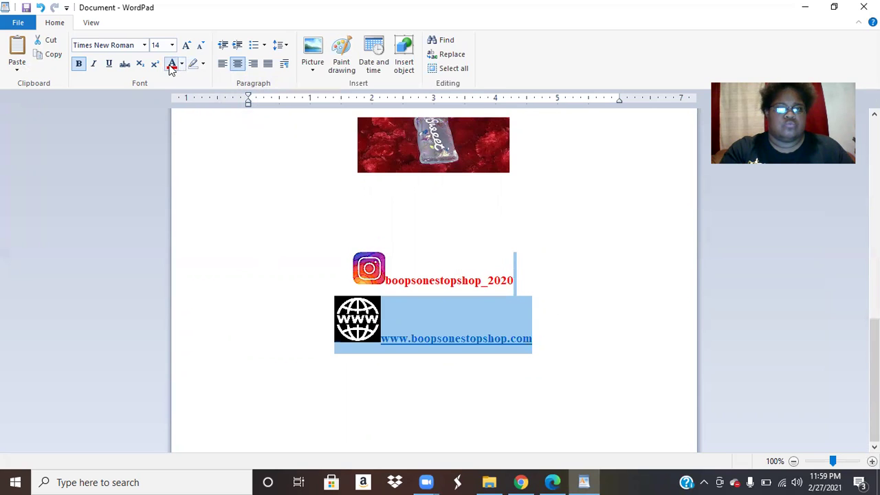
Step: Delete the globe icon, paste it back on a new line, and shrink it small
click(545, 335)
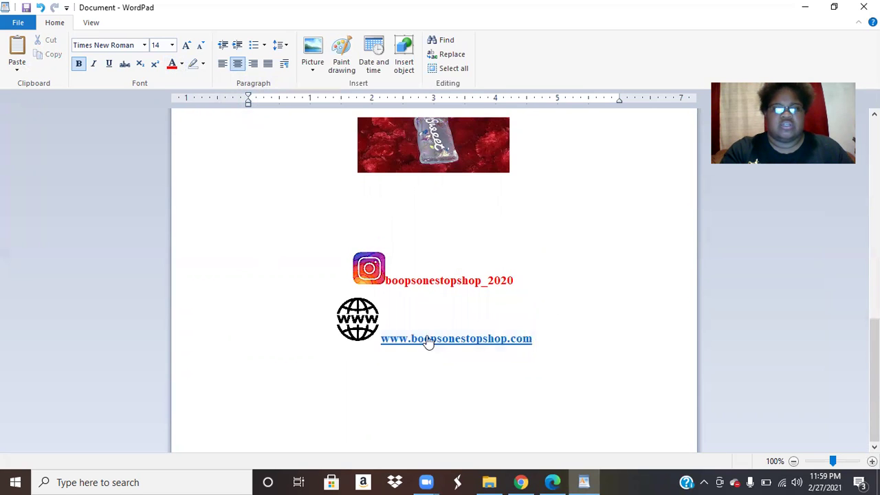
click(377, 329)
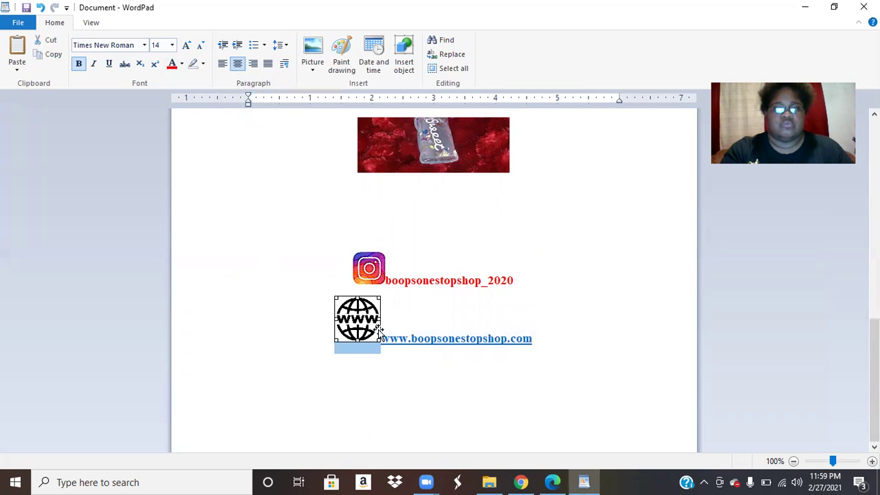
click(383, 318)
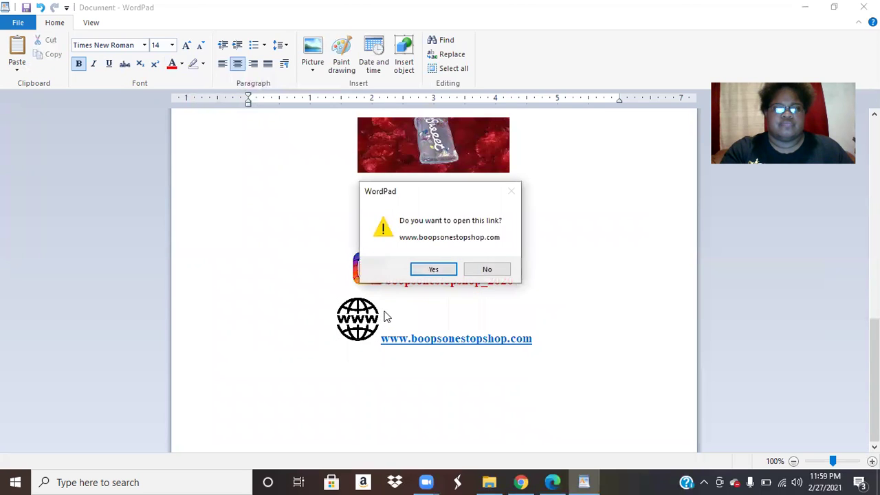
click(489, 269)
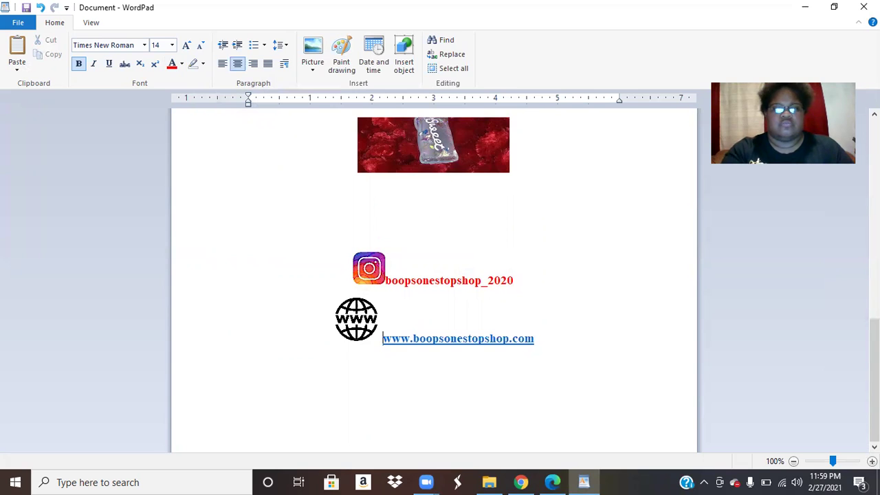
key(BackSpace)
key(BackSpace)
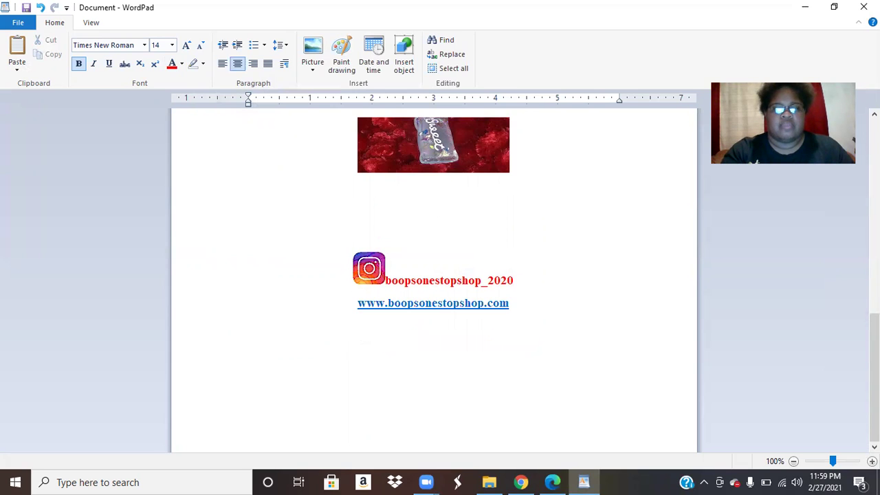
key(Return)
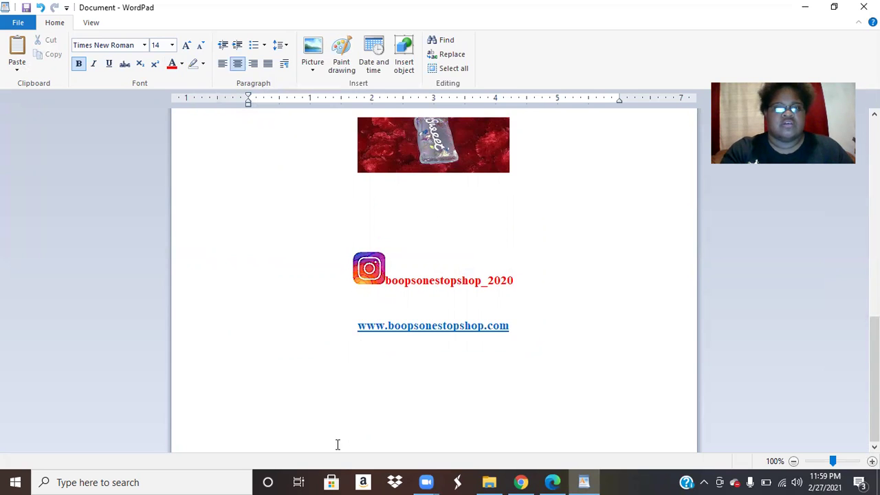
right_click(359, 330)
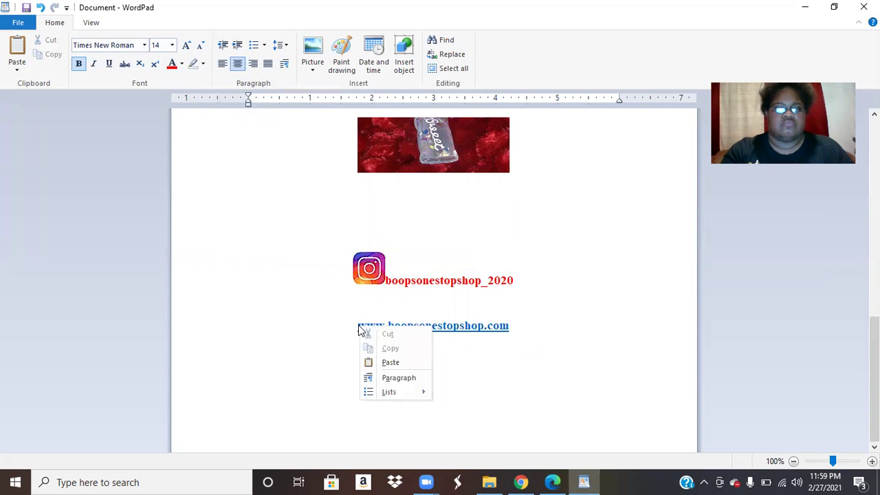
click(390, 363)
click(504, 308)
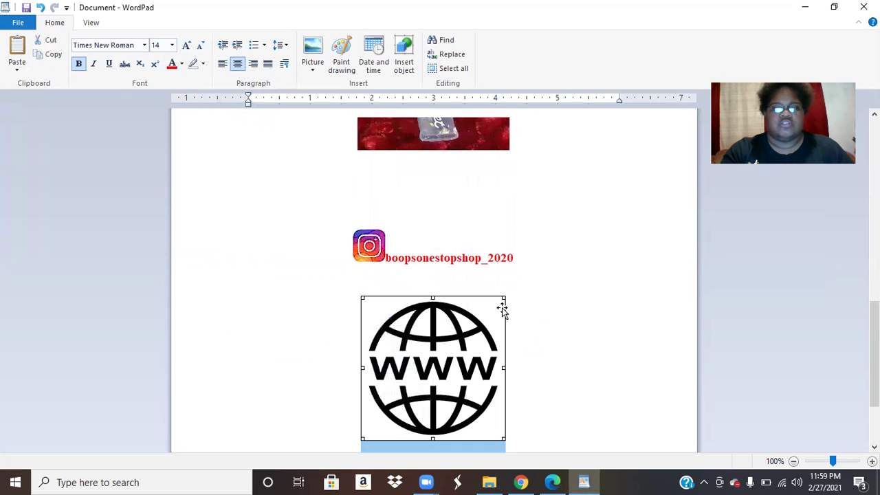
drag(502, 298, 374, 457)
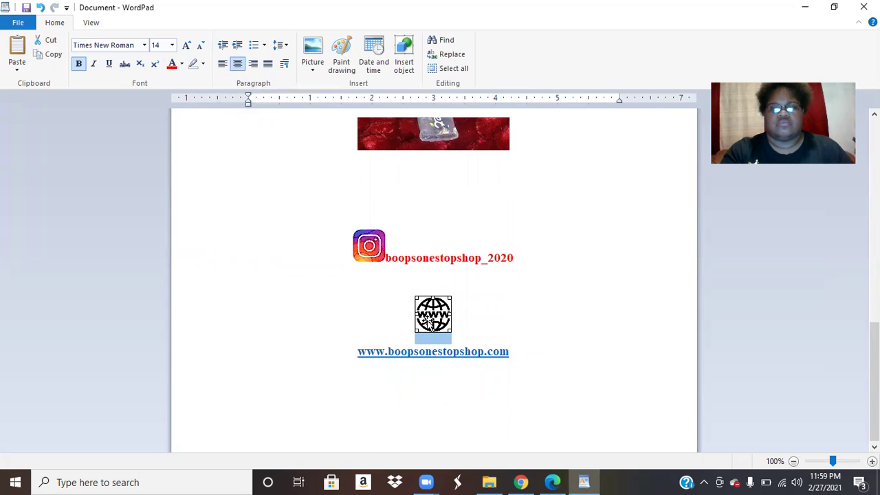
click(463, 329)
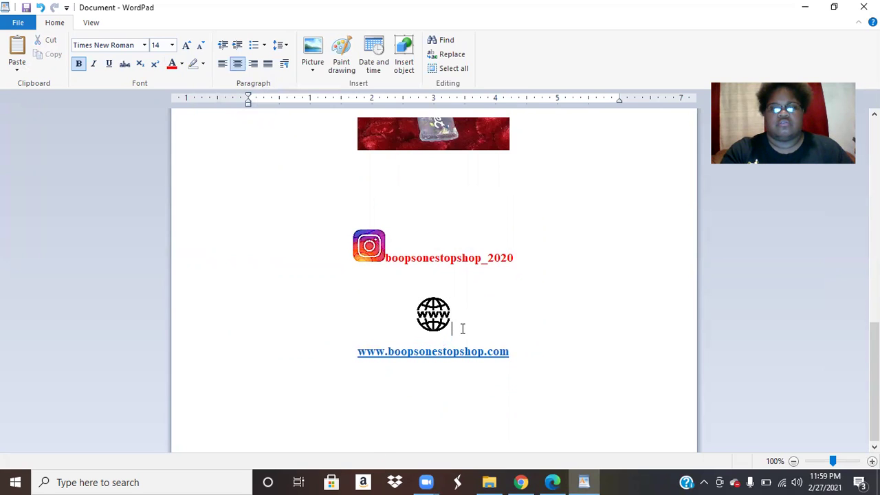
click(351, 357)
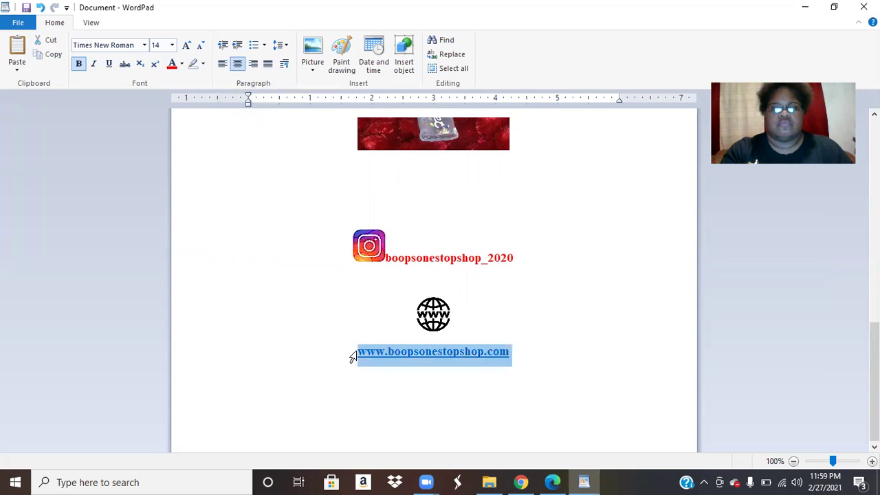
click(359, 356)
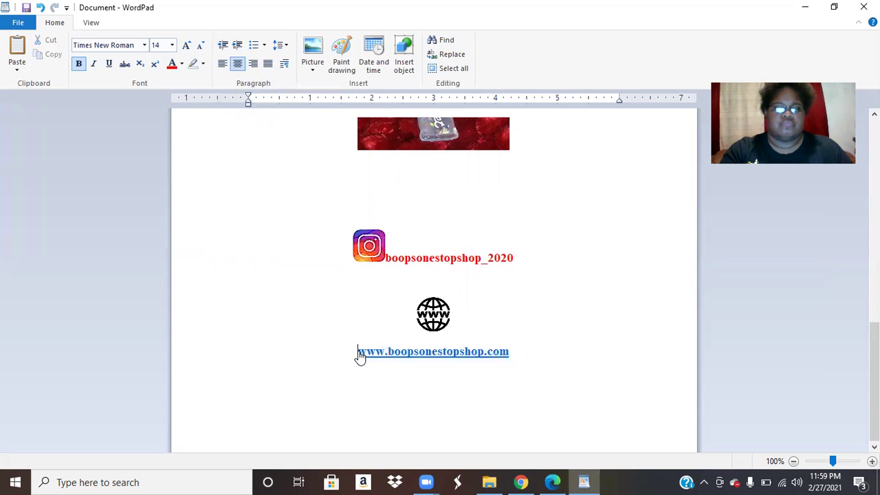
key(BackSpace)
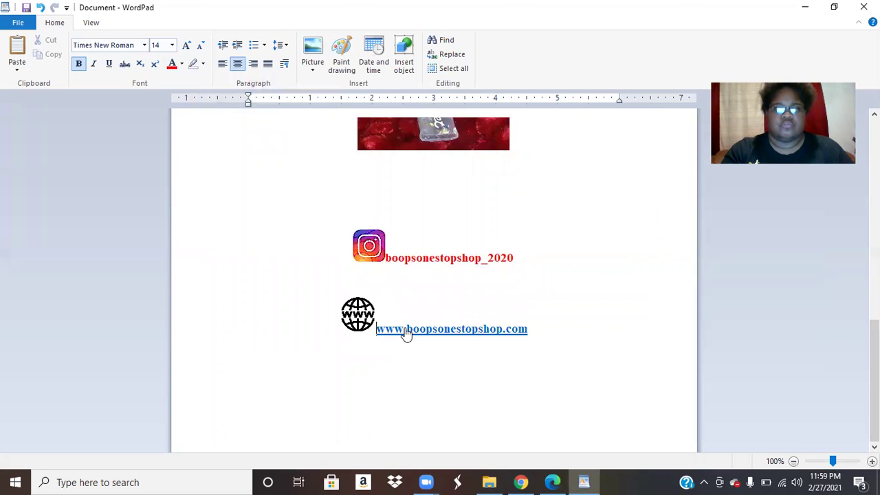
key(BackSpace)
key(BackSpace)
key(BackSpace)
key(BackSpace)
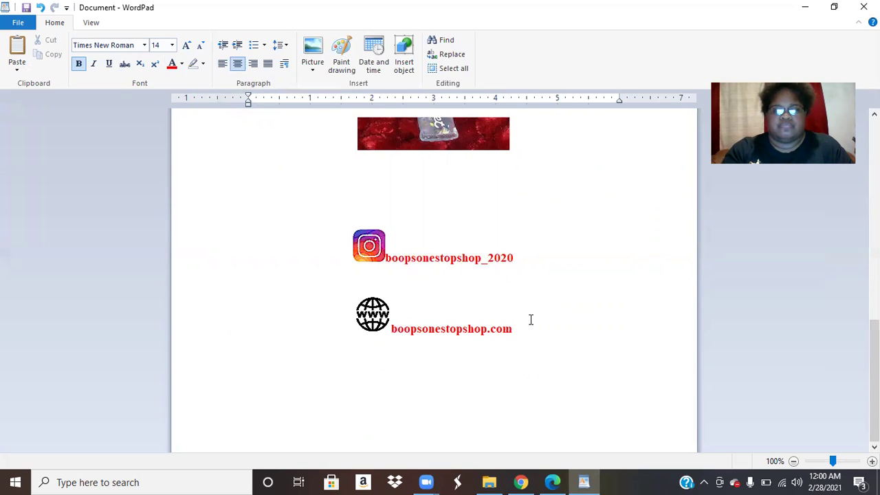
key(Return)
key(Return)
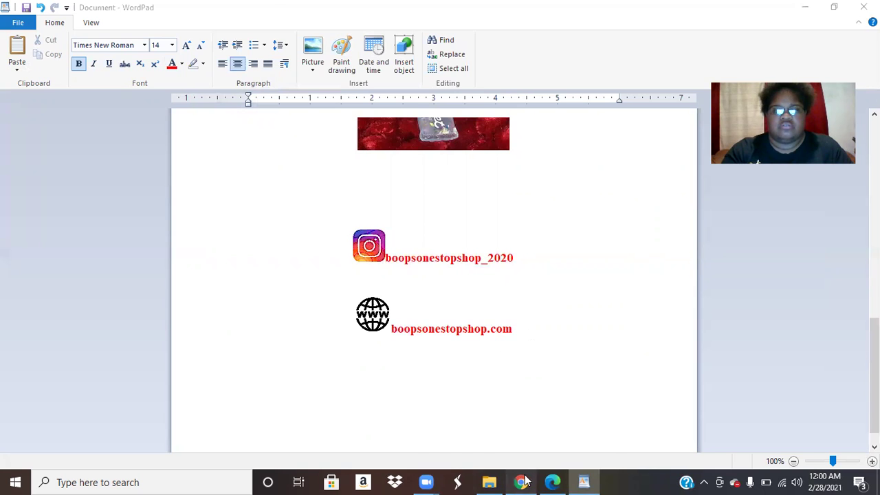
Step: Search Google Images for 'email icon' and copy the black envelope image
click(521, 482)
click(447, 99)
key(BackSpace)
key(BackSpace)
key(BackSpace)
key(BackSpace)
key(BackSpace)
key(BackSpace)
key(BackSpace)
text(m)
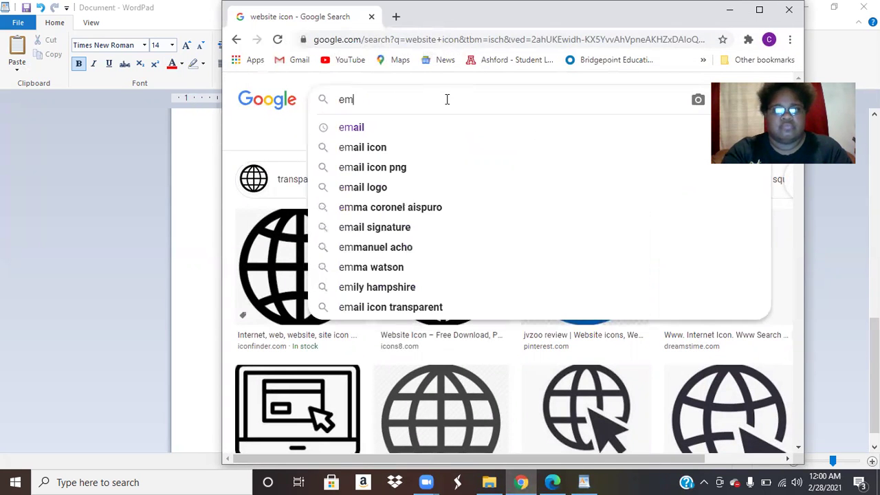
click(411, 146)
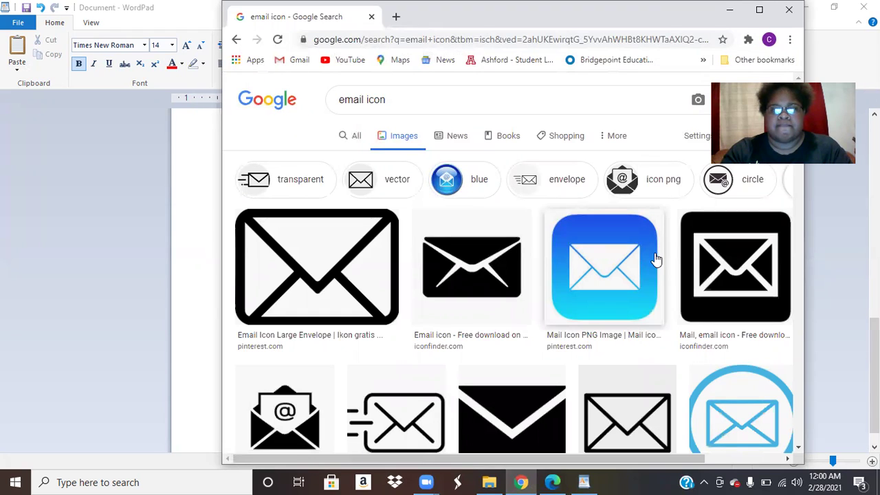
right_click(726, 256)
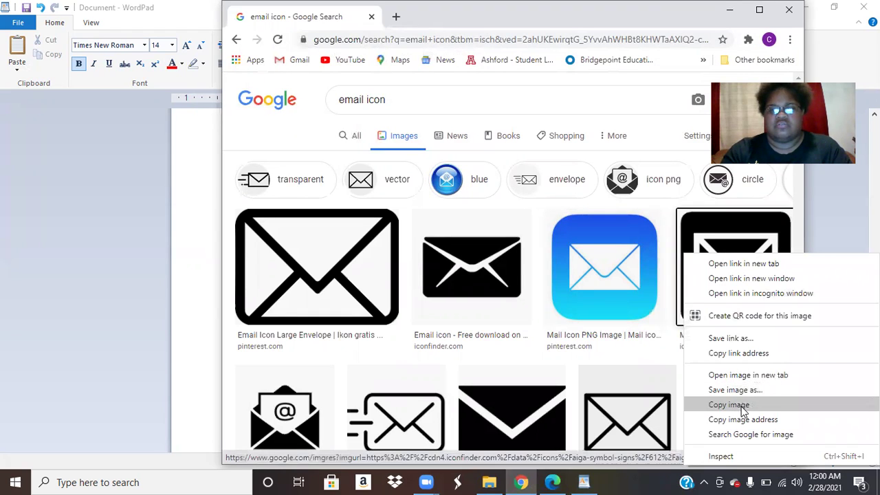
click(739, 405)
Step: Paste the envelope icon below the website line and shrink it to match the other icons
click(730, 9)
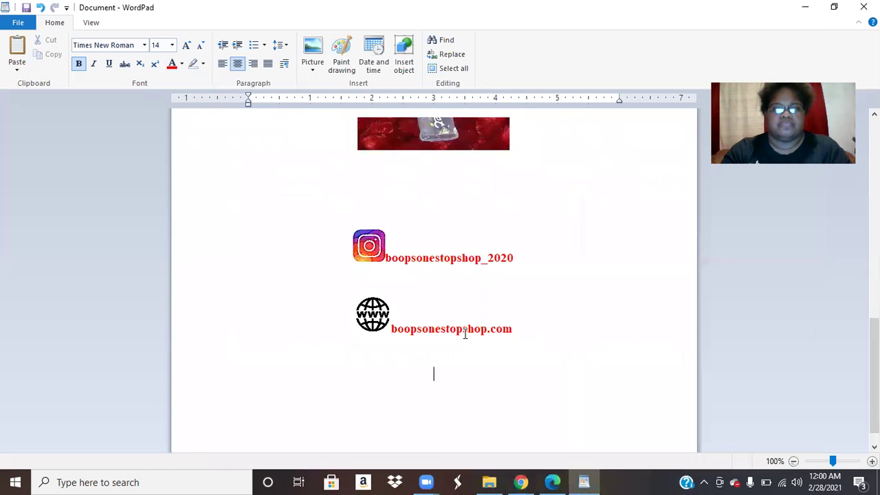
right_click(446, 374)
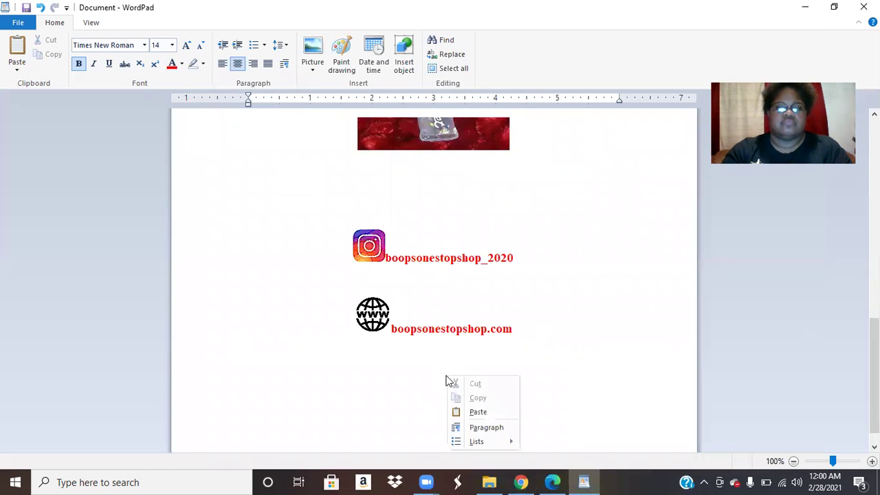
click(463, 412)
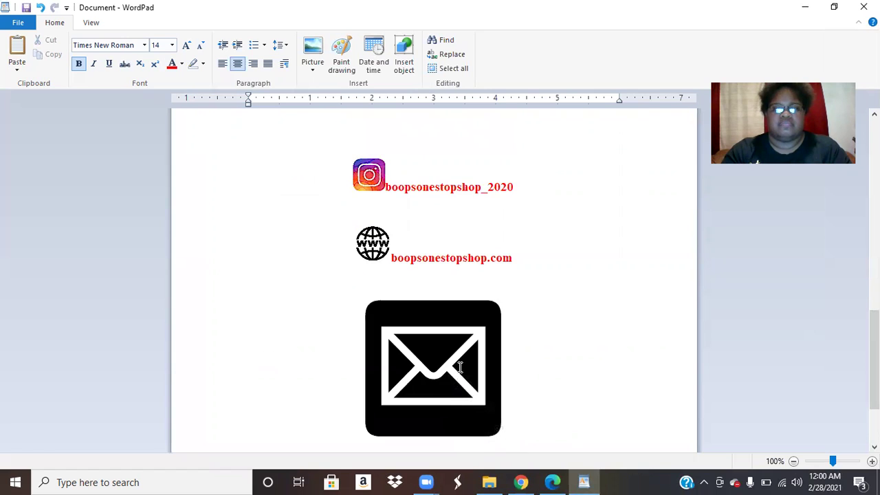
click(475, 329)
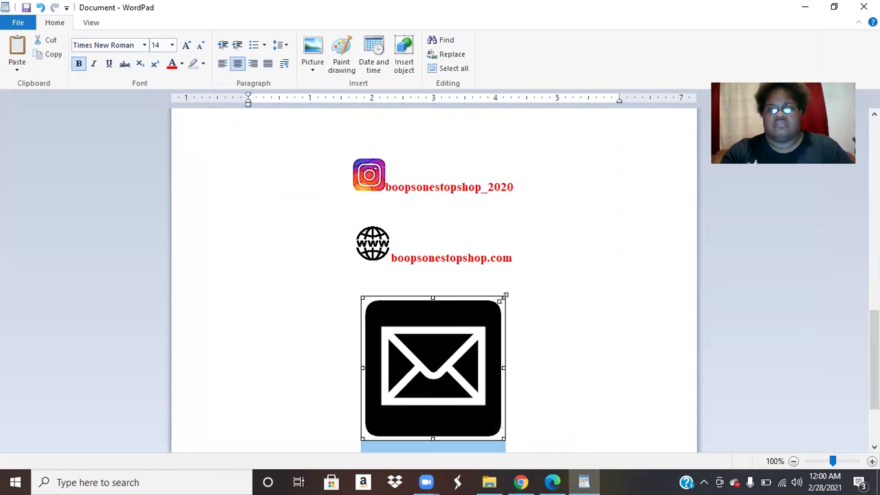
drag(503, 297, 373, 480)
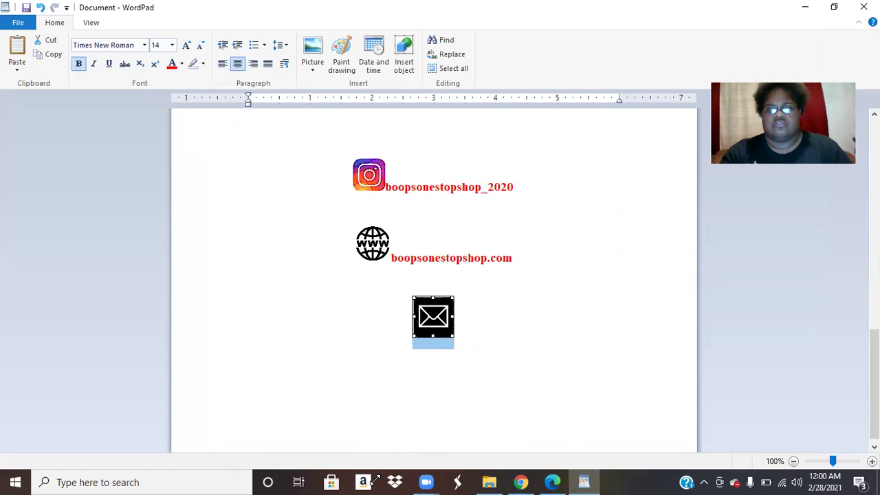
Step: Type the shop's email address beside the envelope icon, correcting typos
click(460, 335)
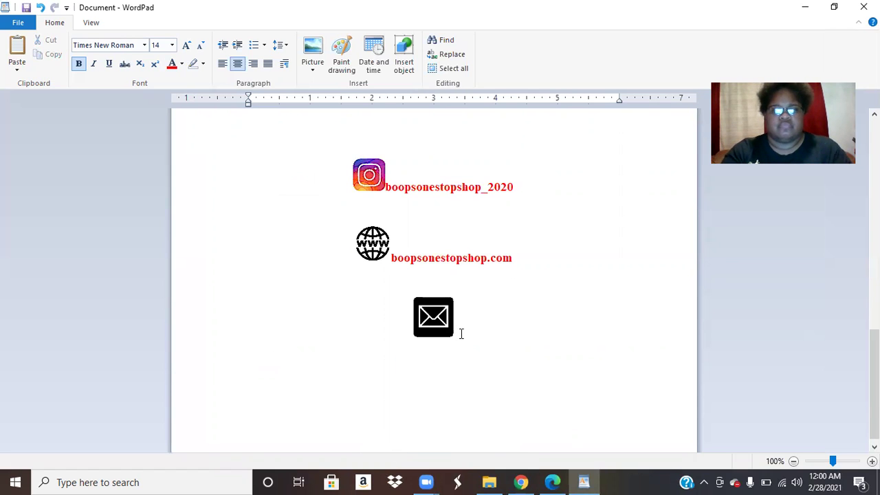
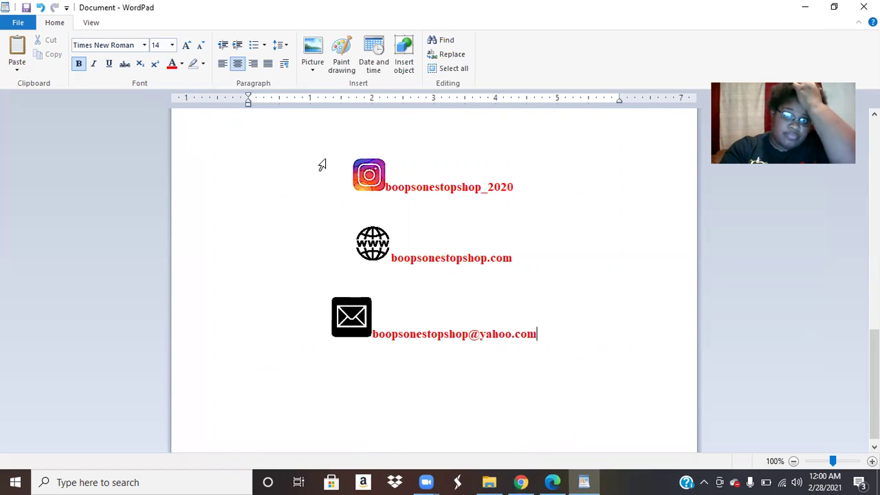
Step: Left-align the Instagram, website and email contact lines
drag(343, 157, 423, 330)
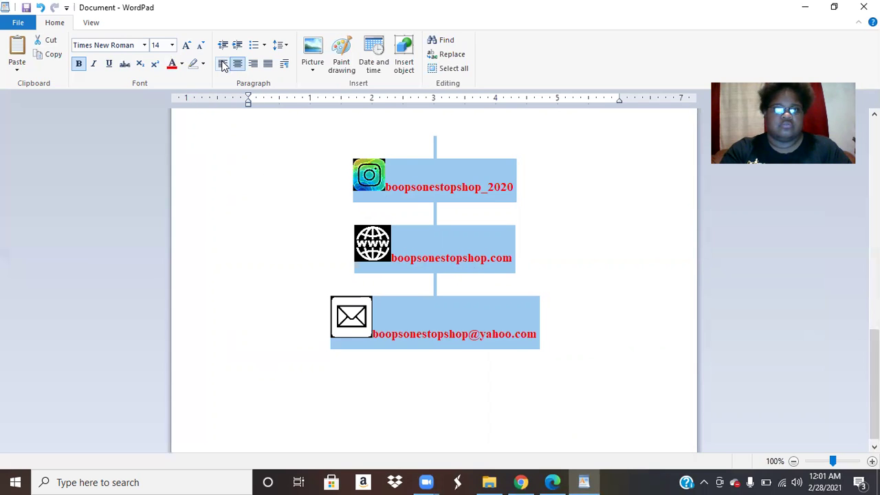
click(222, 65)
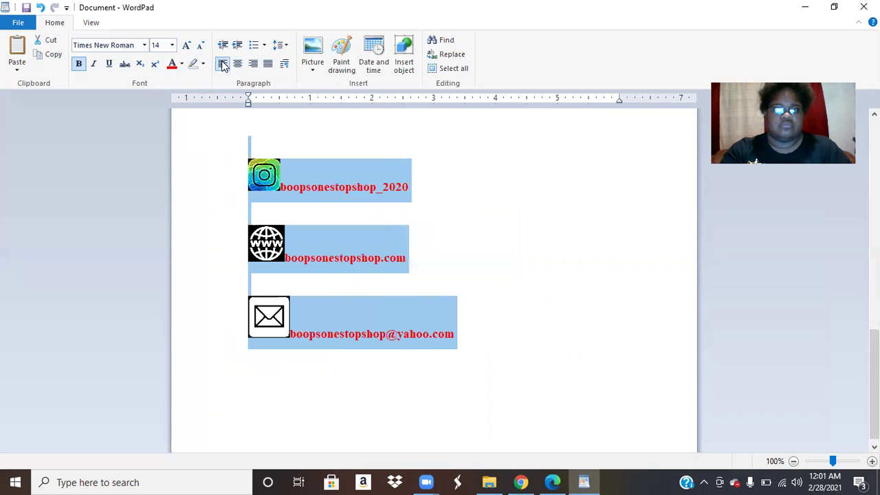
click(534, 289)
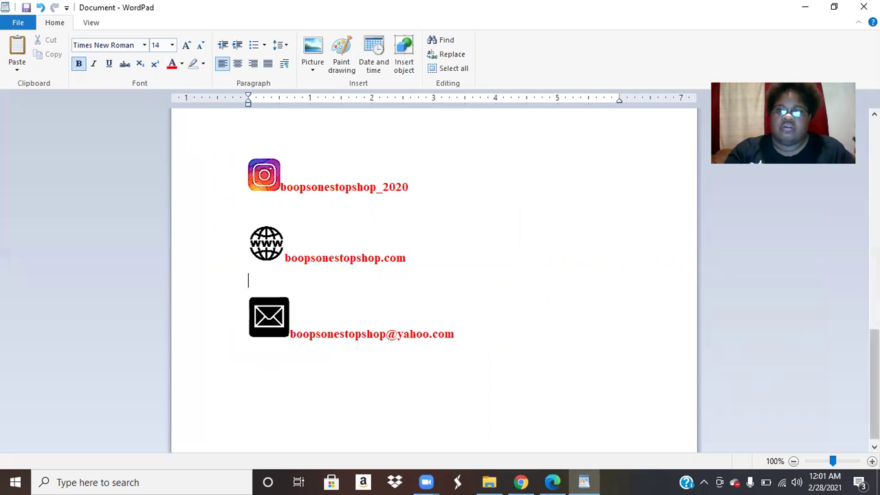
Step: Scroll through the flyer to review it, then return to the top
scroll(433, 275, up, 5)
scroll(433, 275, up, 3)
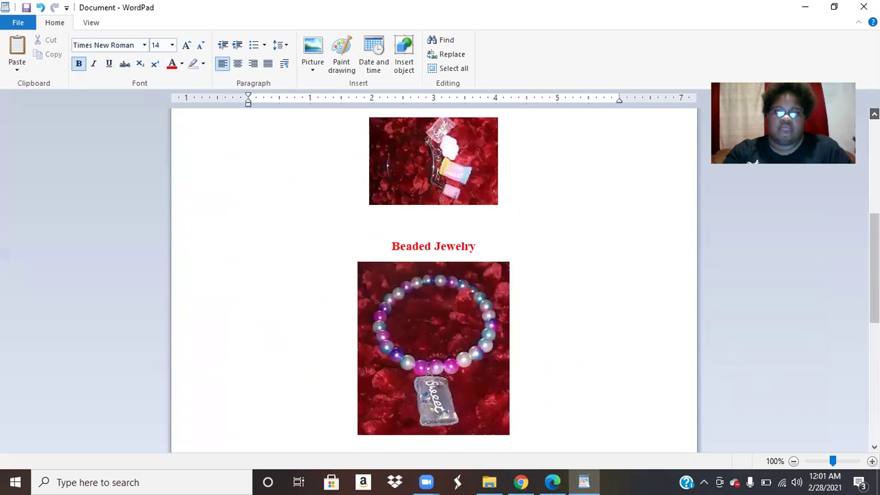
scroll(434, 275, up, 4)
scroll(433, 275, up, 1)
scroll(433, 275, up, 1)
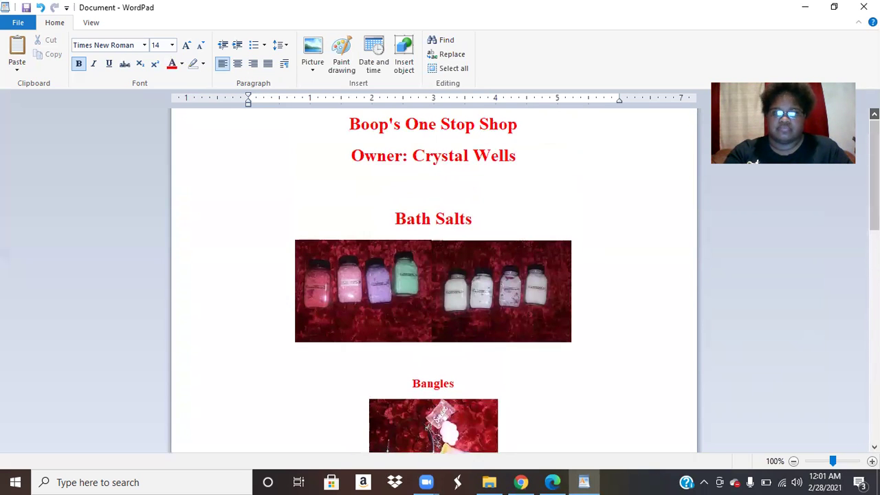
scroll(433, 288, up, 1)
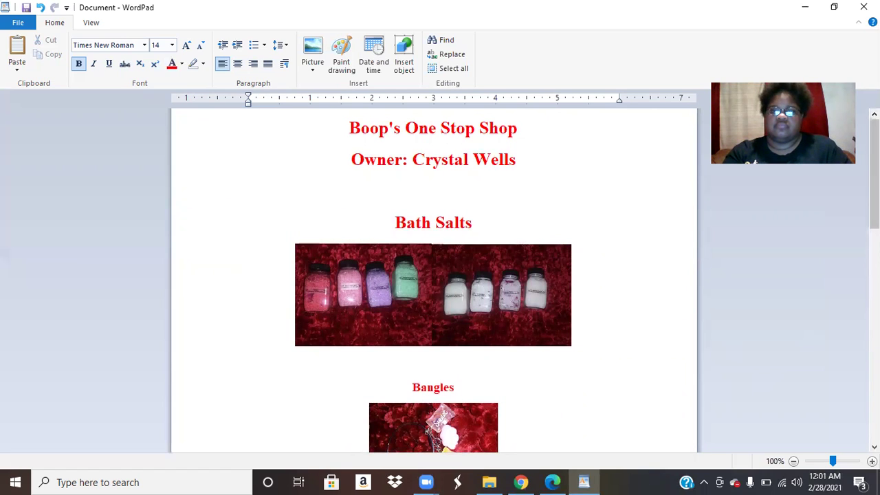
scroll(433, 289, down, 10)
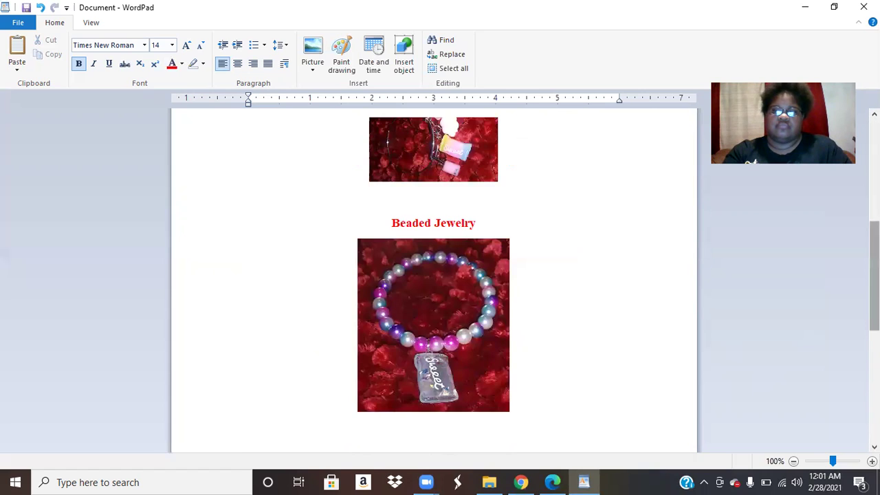
scroll(433, 275, down, 10)
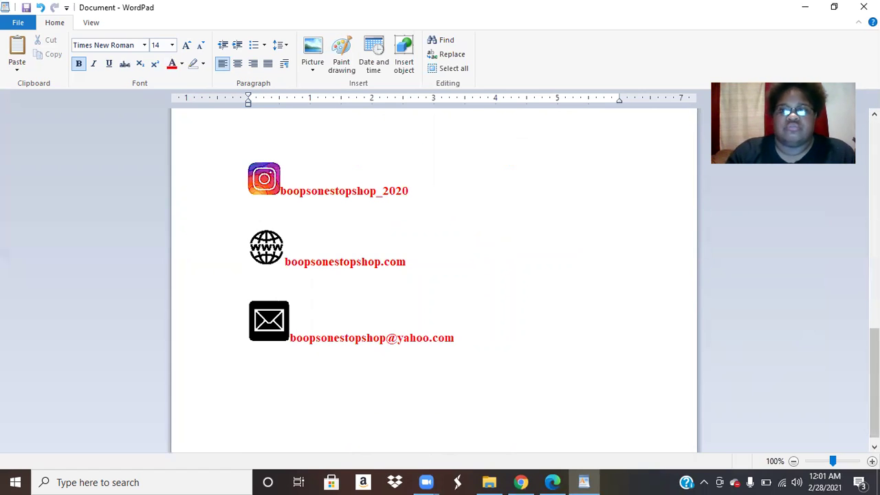
scroll(433, 275, up, 10)
scroll(434, 275, down, 10)
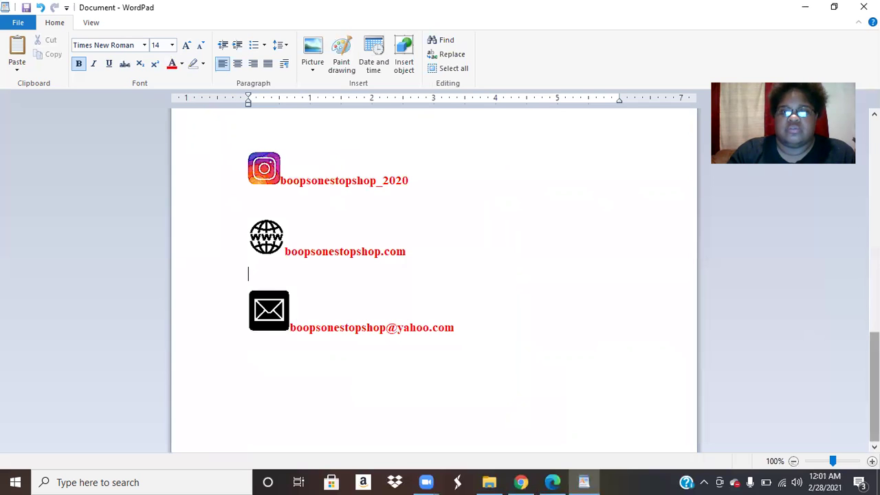
scroll(433, 275, up, 5)
scroll(433, 275, up, 5)
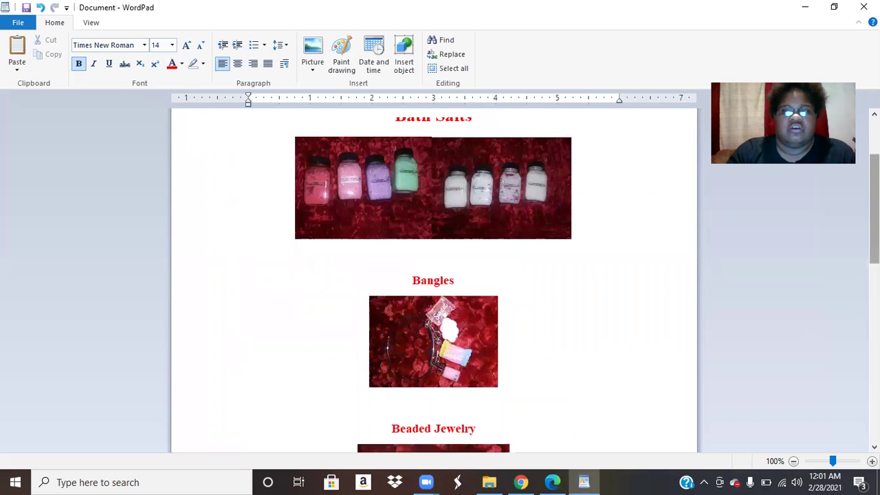
scroll(433, 275, up, 3)
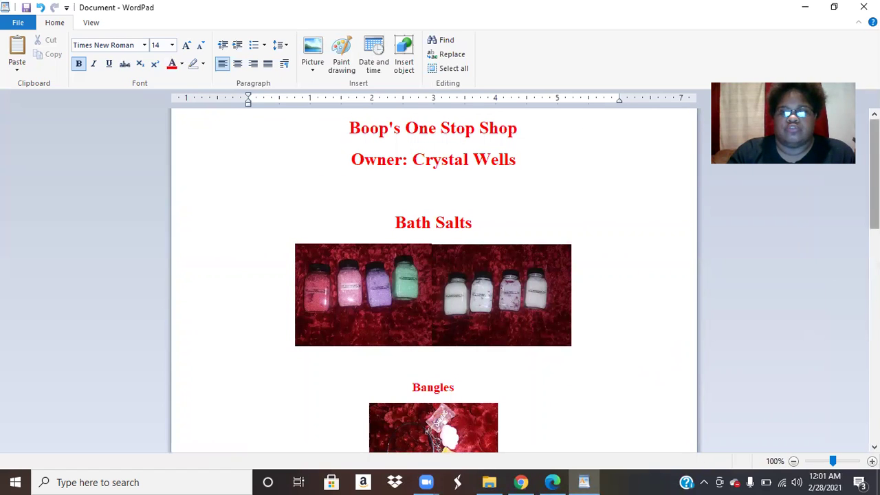
scroll(434, 275, down, 5)
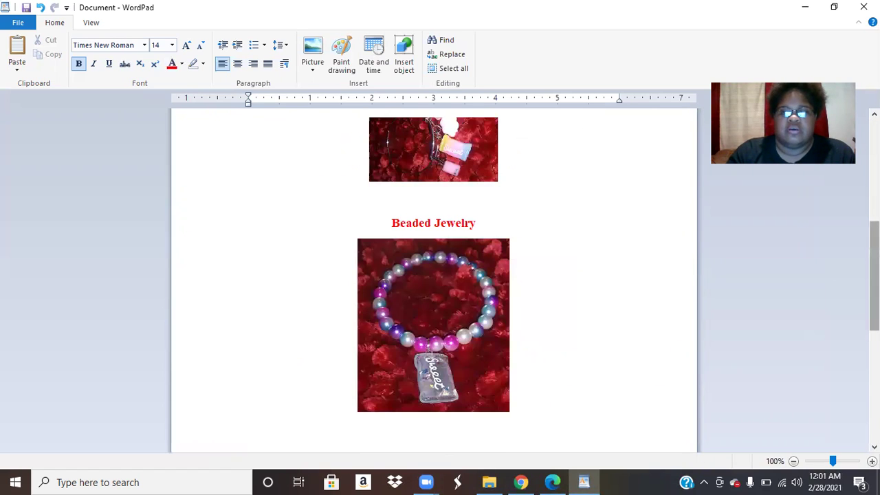
scroll(433, 275, down, 5)
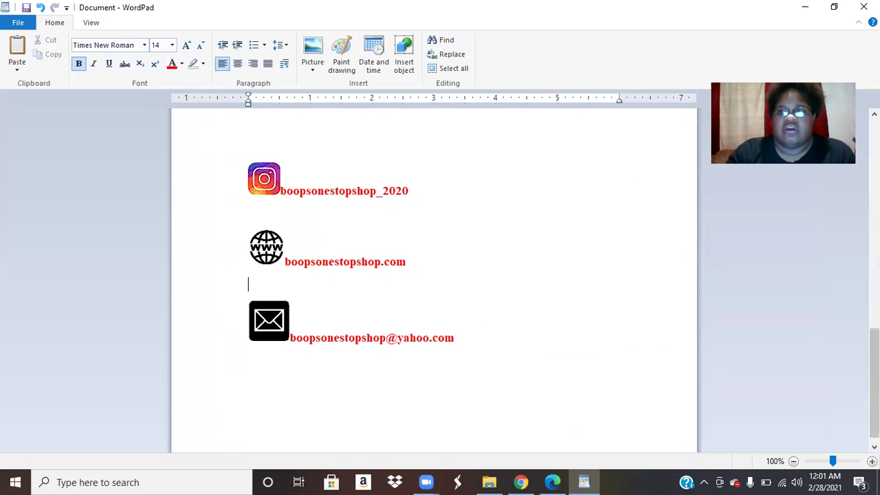
key(ctrl+Home)
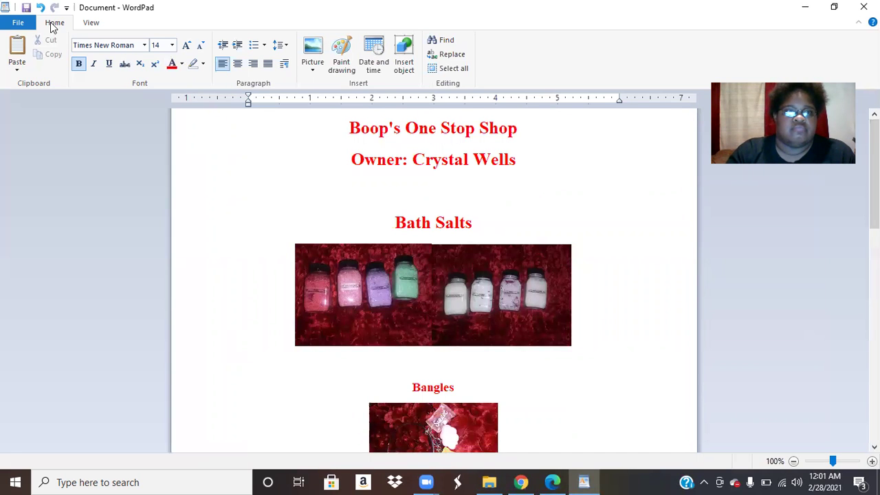
click(20, 22)
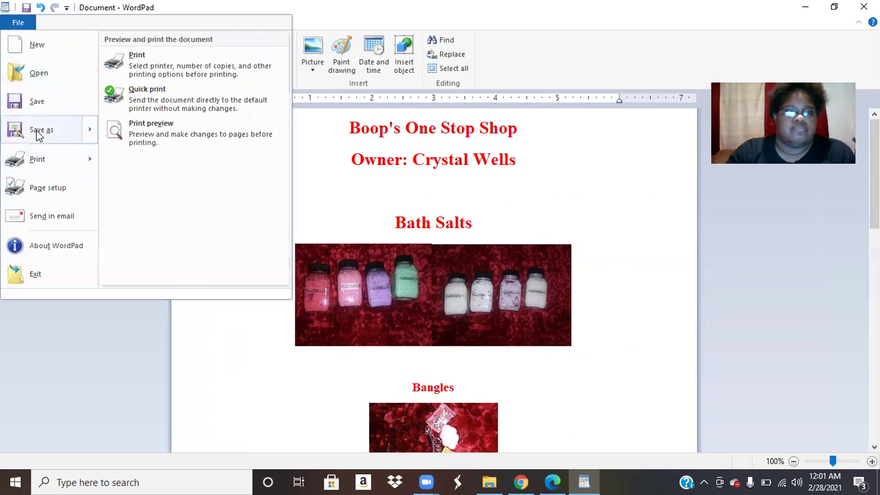
click(36, 160)
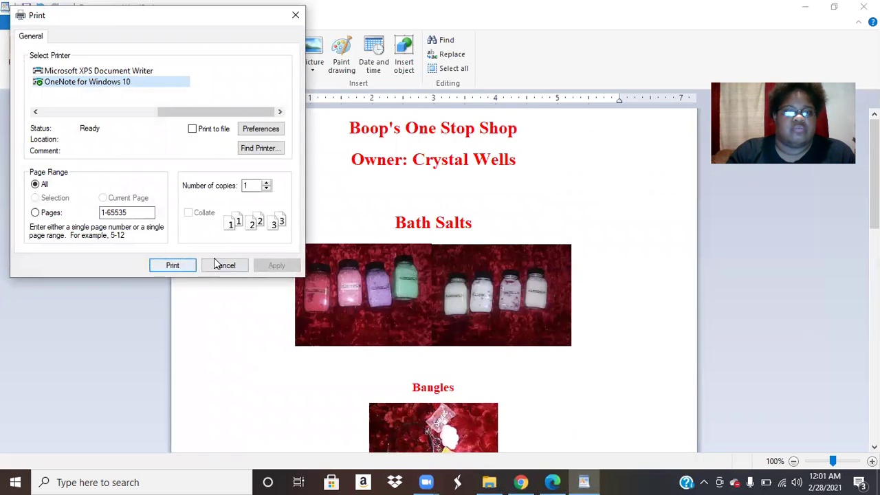
click(224, 264)
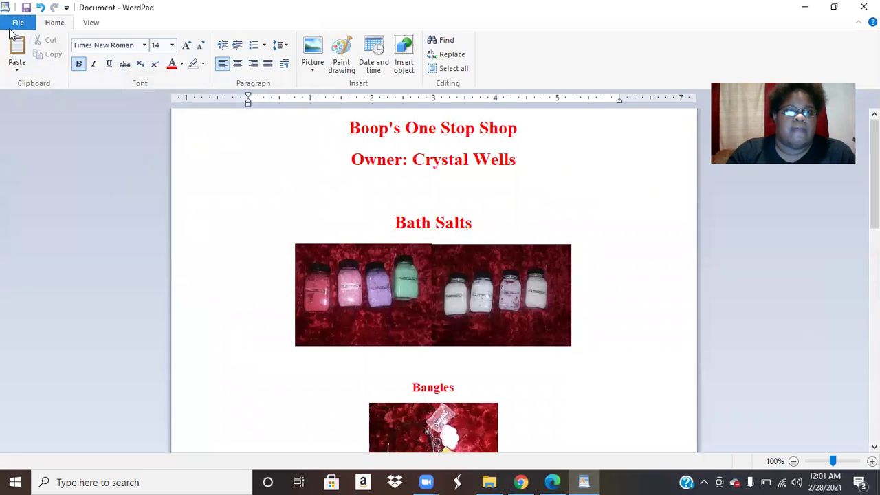
click(17, 23)
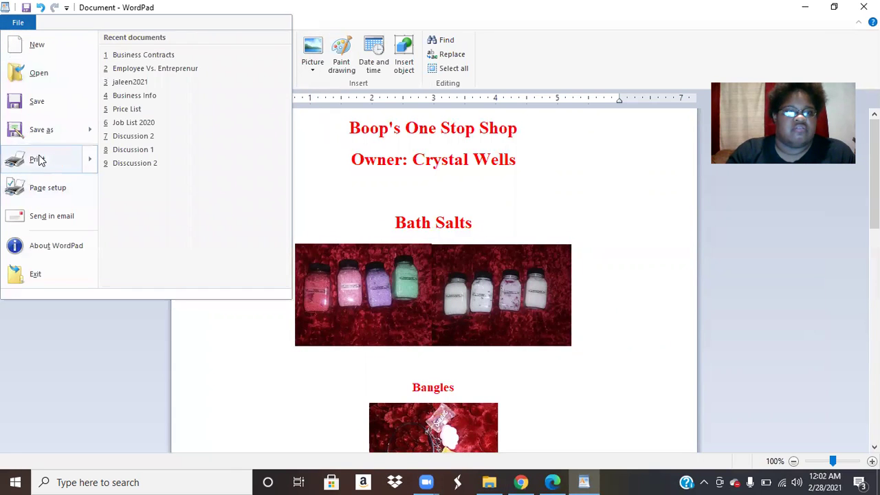
mouse_move(37, 159)
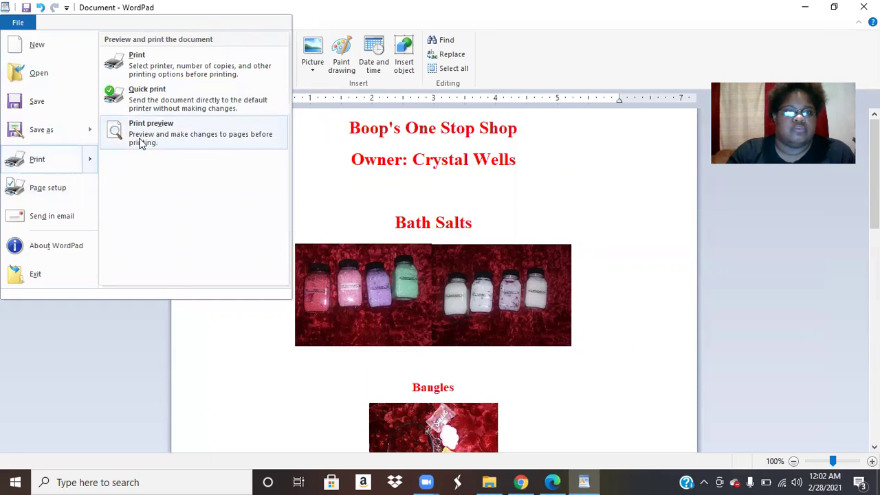
click(142, 140)
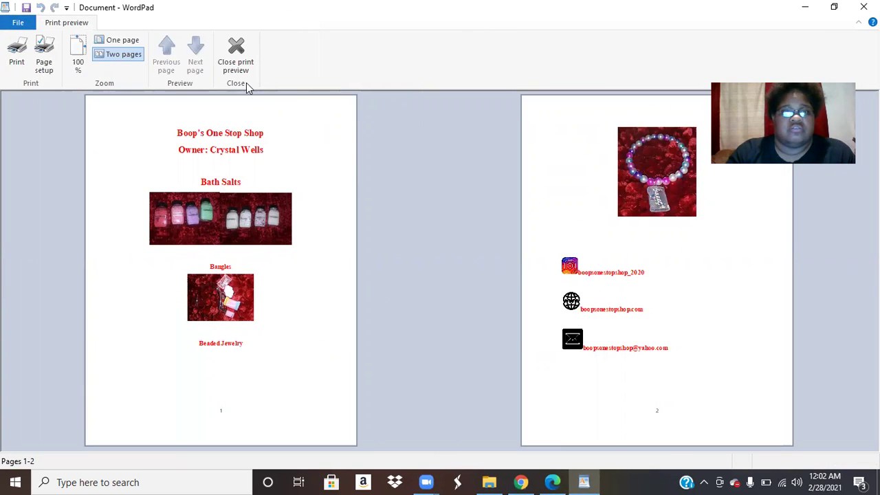
Step: Close the print preview and set the flyer's selected text and images to font size 14
click(238, 63)
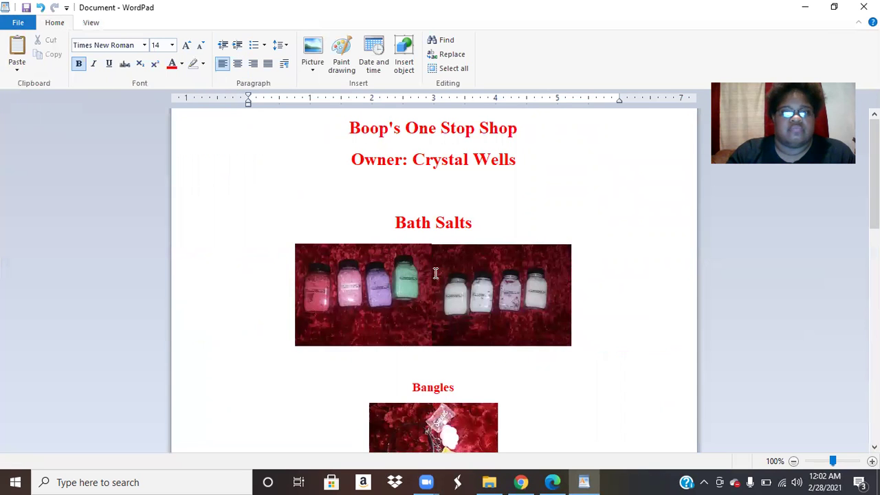
mouse_move(350, 123)
mouse_down()
mouse_move(503, 342)
mouse_move(522, 465)
mouse_up()
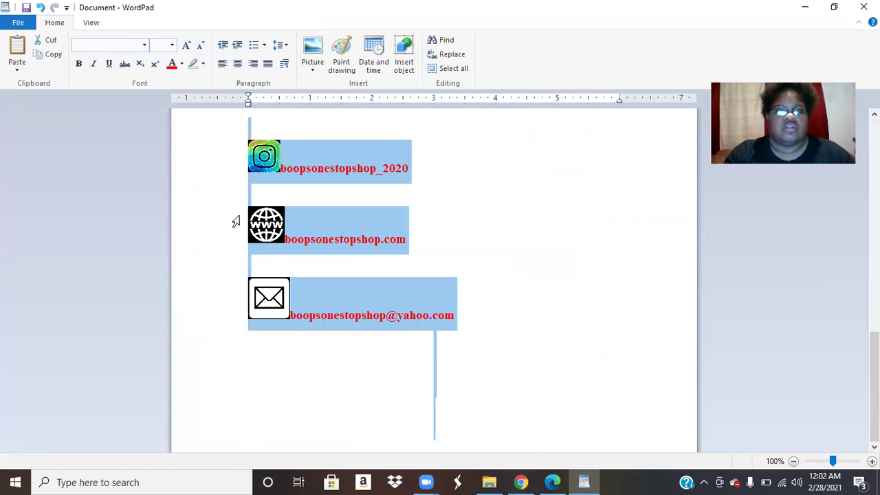
click(172, 45)
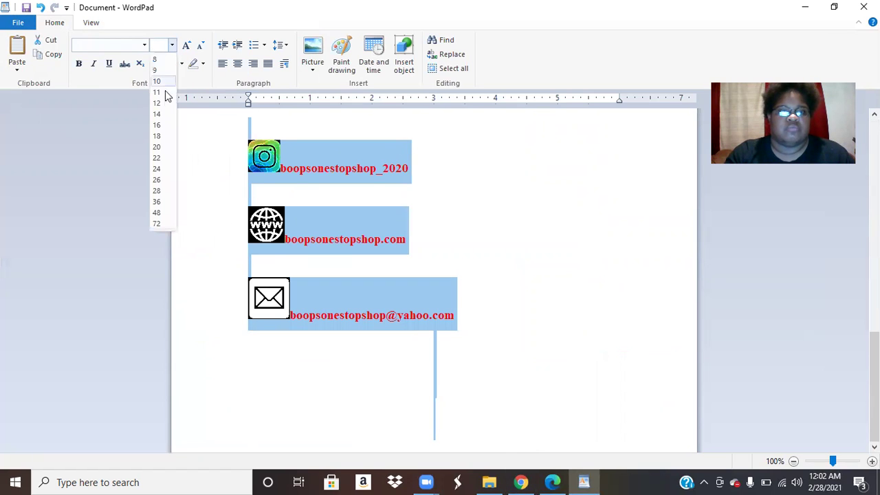
click(165, 114)
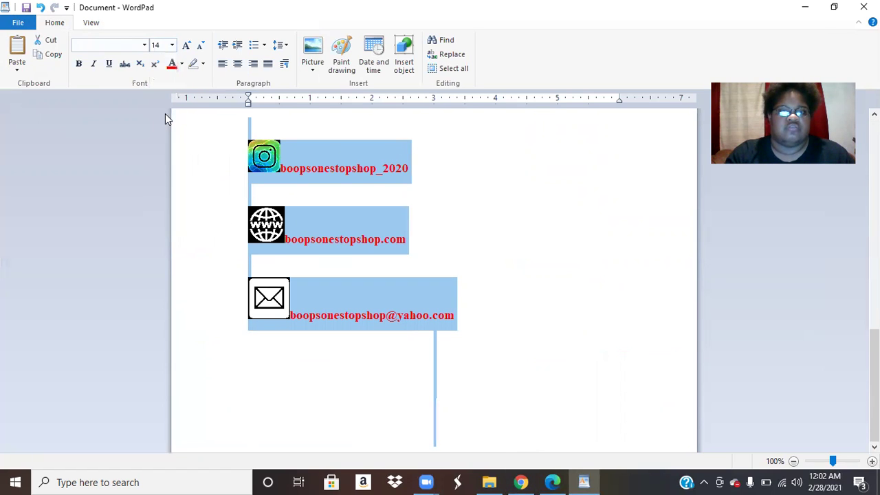
click(495, 263)
scroll(433, 275, up, 10)
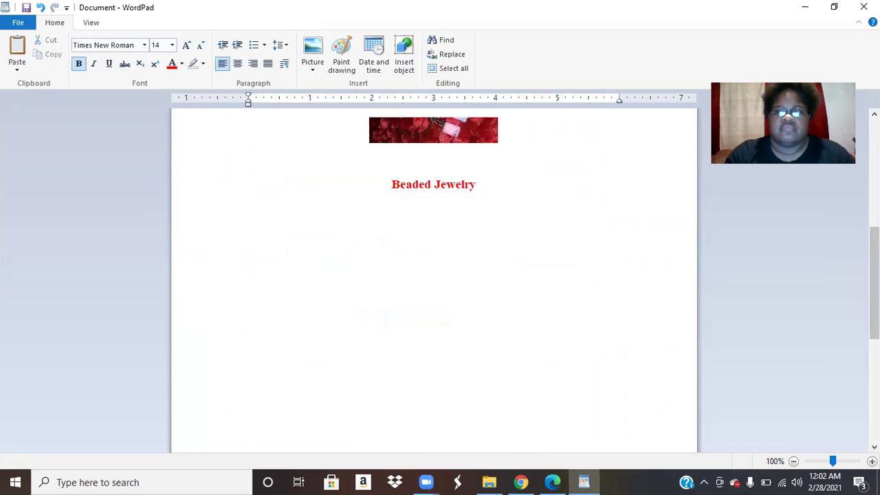
scroll(433, 275, up, 5)
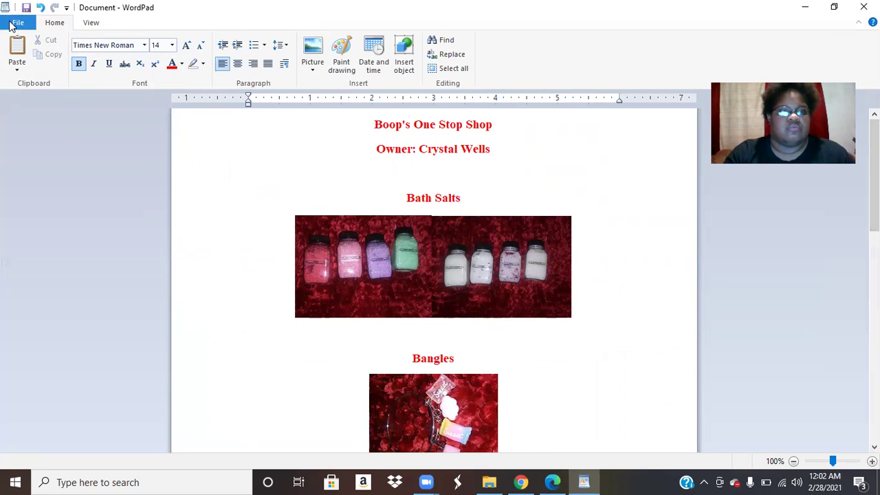
click(12, 22)
mouse_move(37, 159)
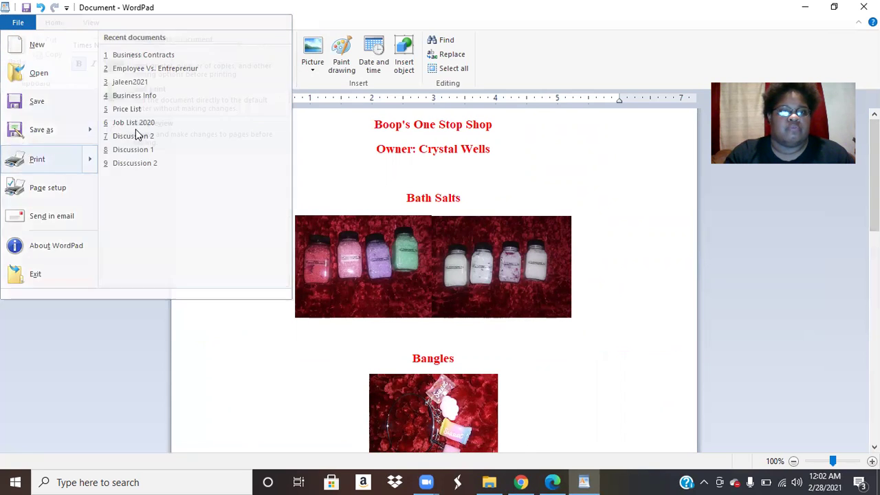
Step: Preview the two-page printout, then shrink the right-hand Bath Salts photo slightly
click(136, 132)
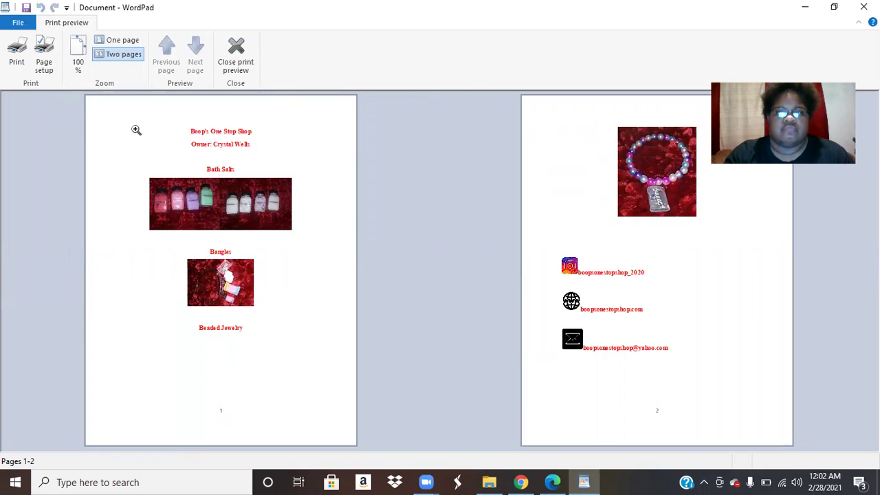
click(236, 63)
click(501, 259)
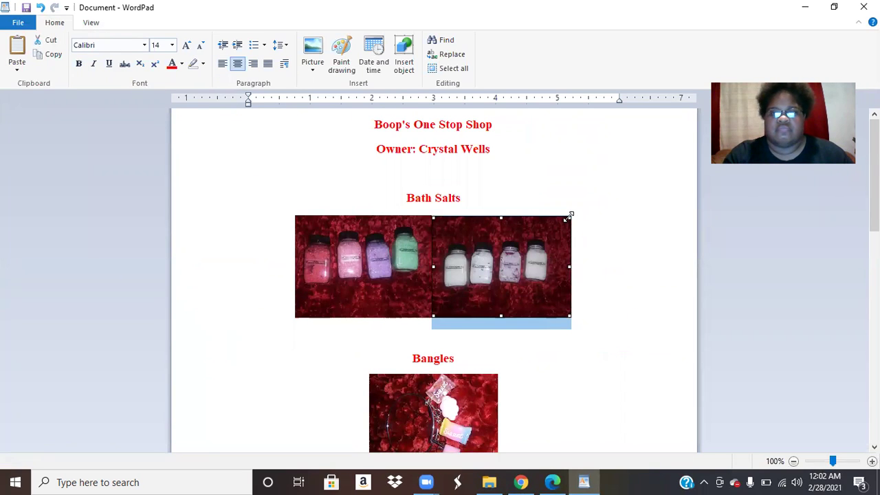
drag(568, 219, 556, 232)
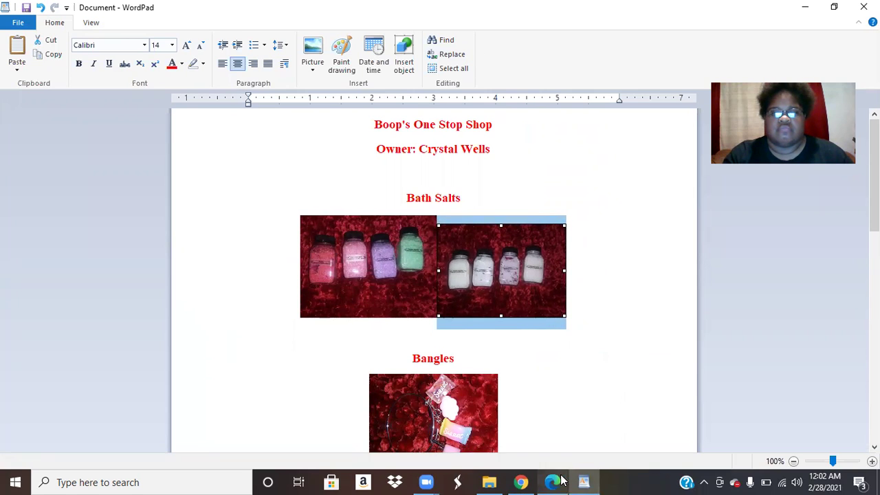
click(524, 482)
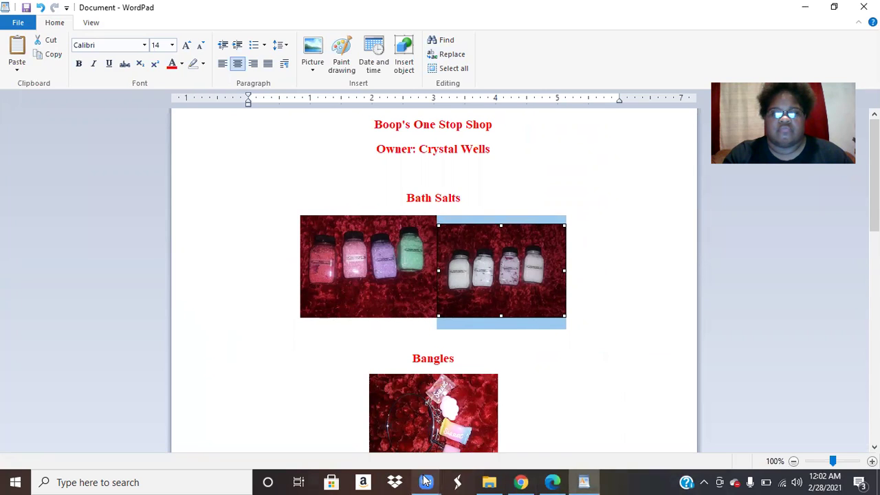
mouse_move(425, 482)
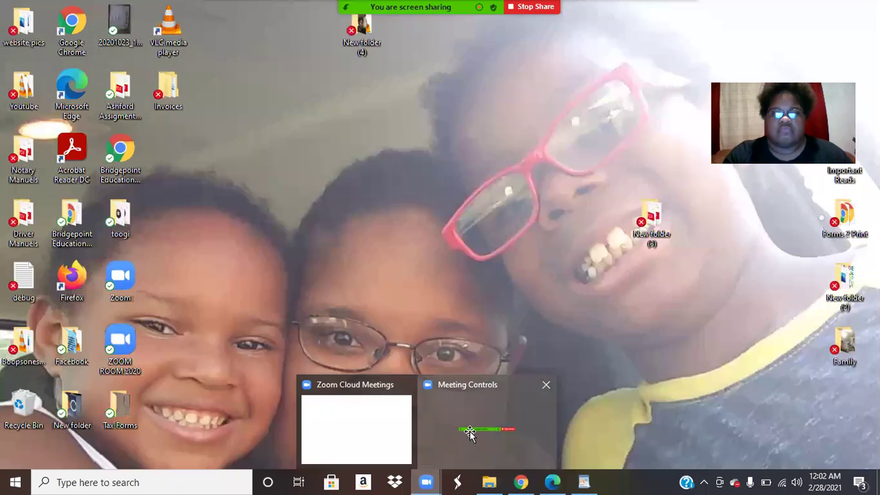
click(470, 432)
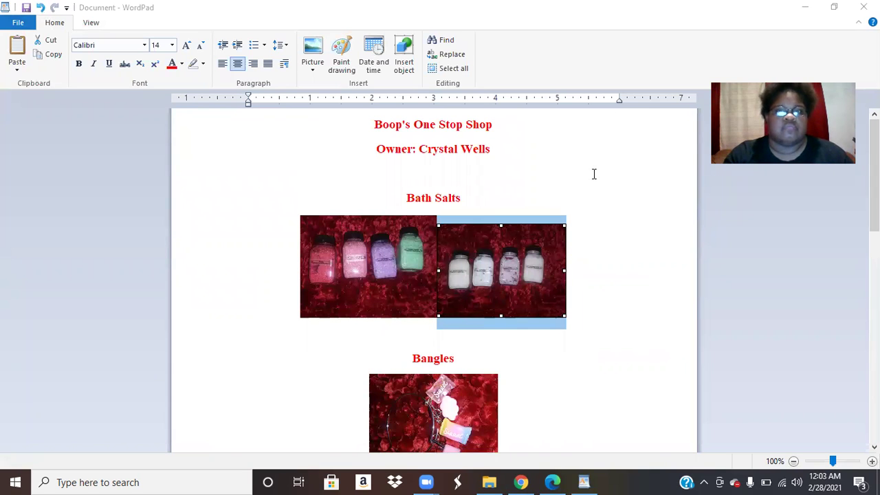
Step: Shrink both Bath Salts photos, the Bangles photo and the Beaded Jewelry photo
click(510, 232)
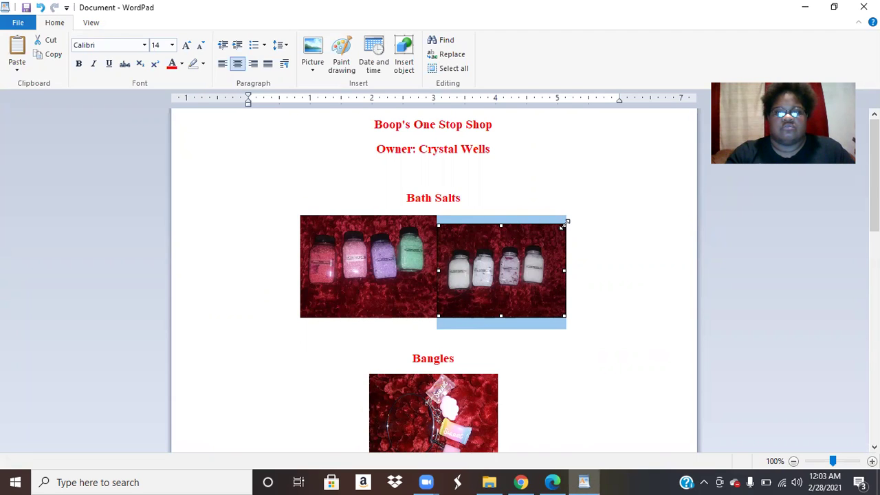
drag(564, 223, 475, 246)
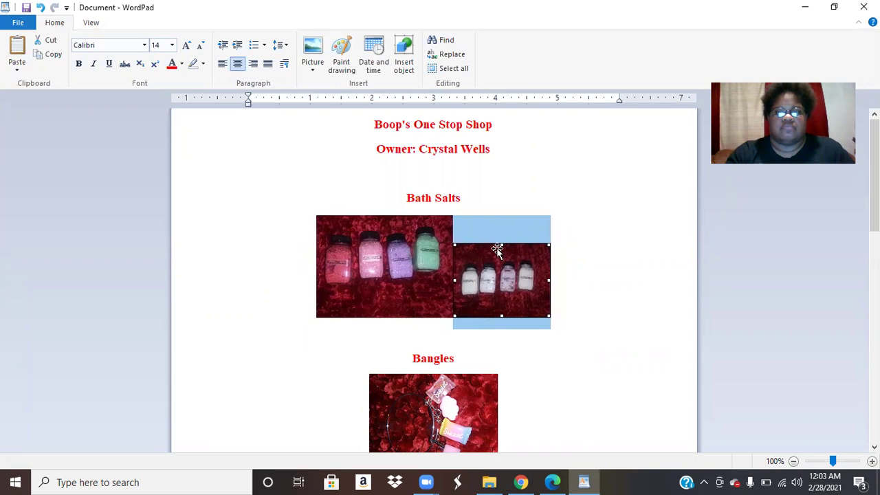
click(440, 241)
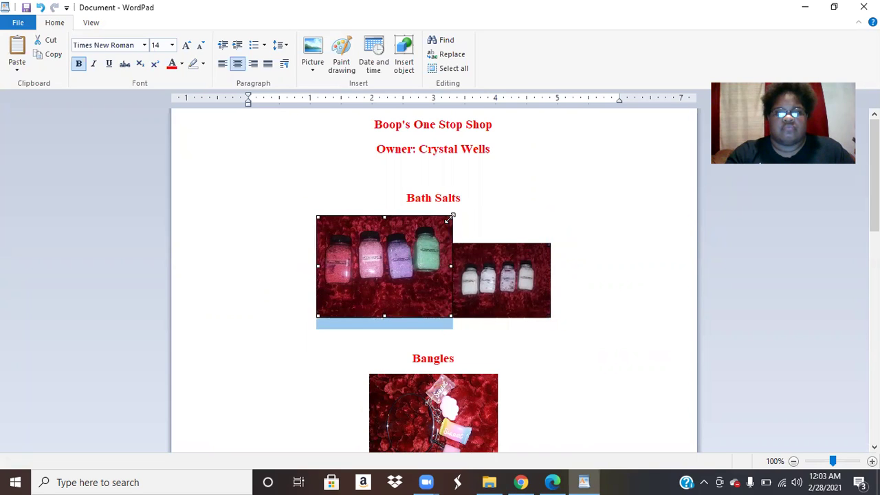
drag(451, 219, 405, 292)
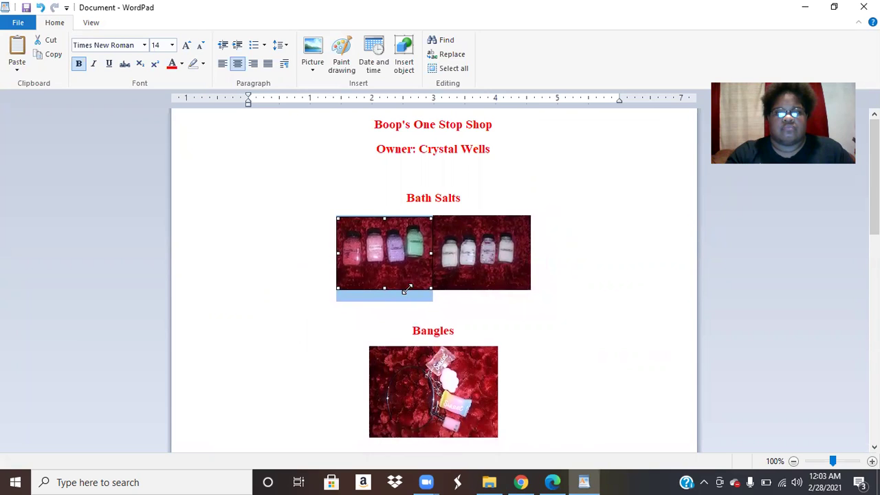
drag(405, 292, 412, 275)
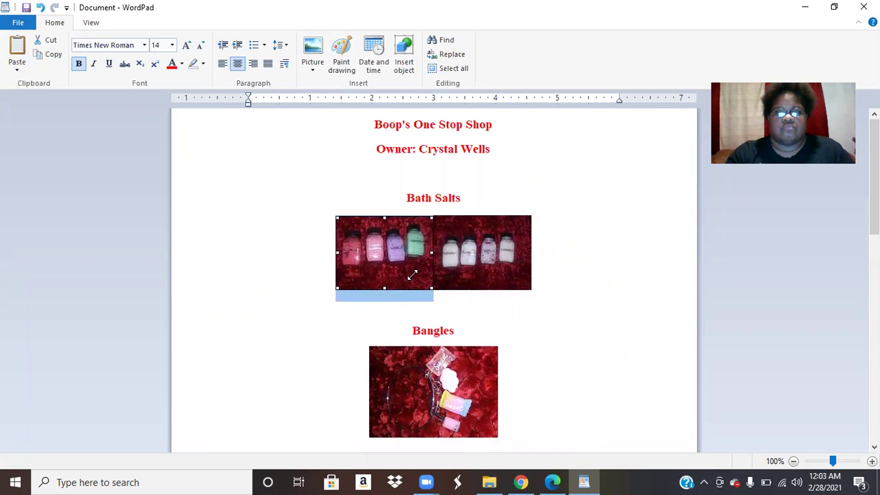
click(428, 400)
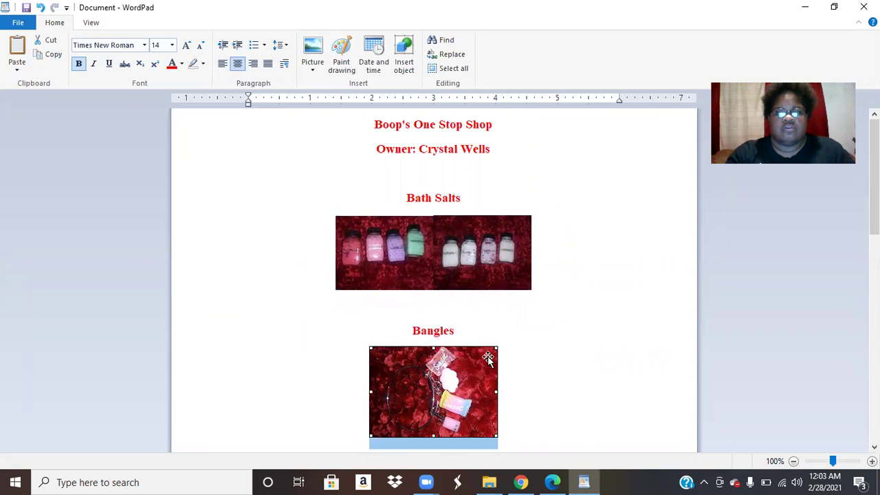
drag(494, 351, 465, 382)
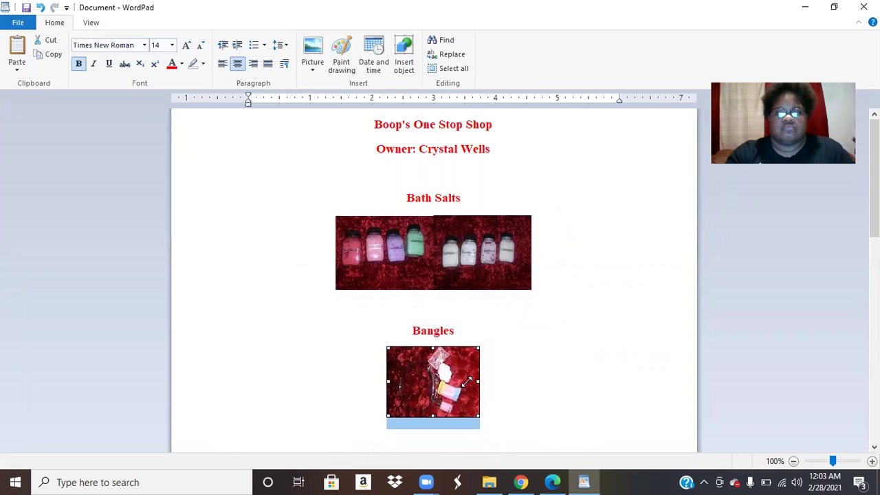
drag(873, 175, 873, 286)
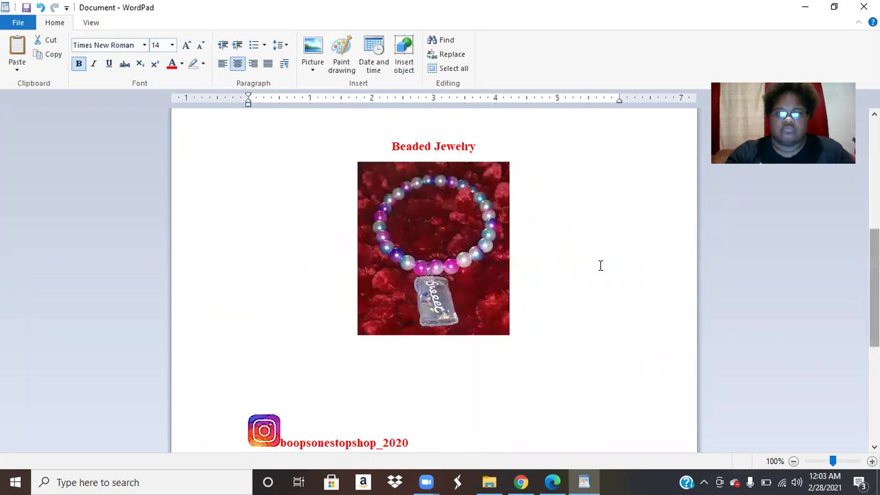
click(467, 231)
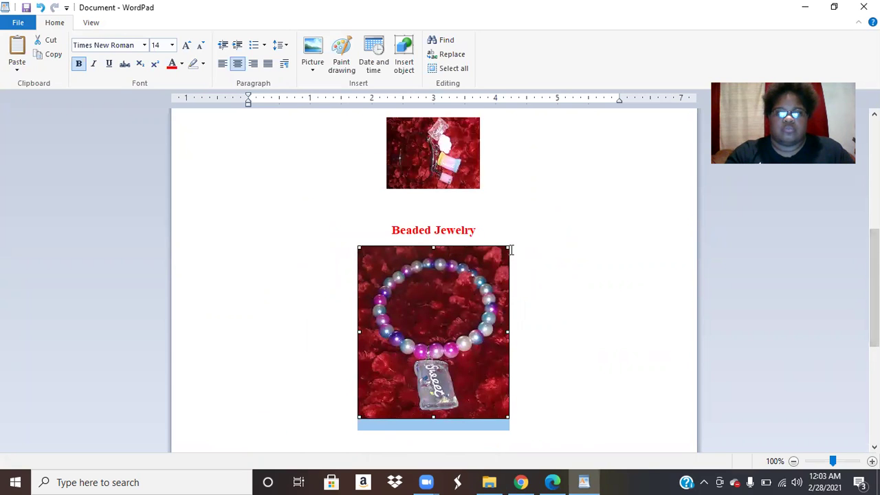
drag(496, 256, 410, 396)
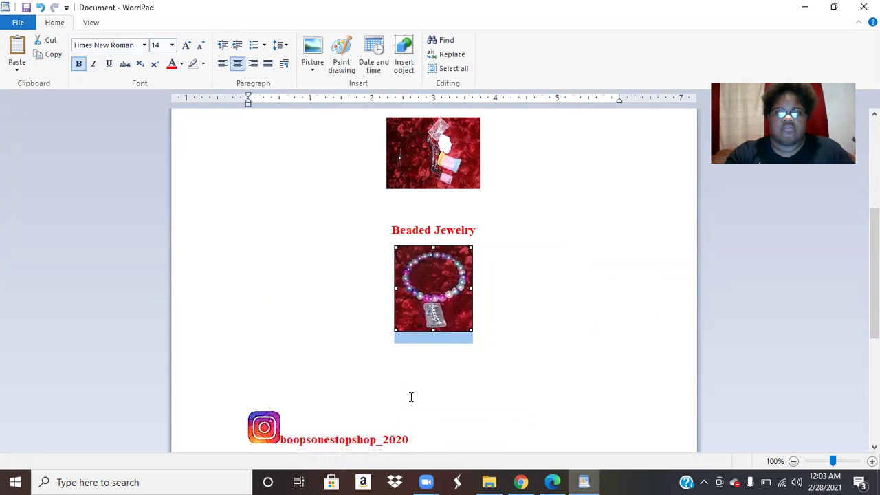
Step: Delete two blank lines above the Instagram contact line
click(394, 406)
key(BackSpace)
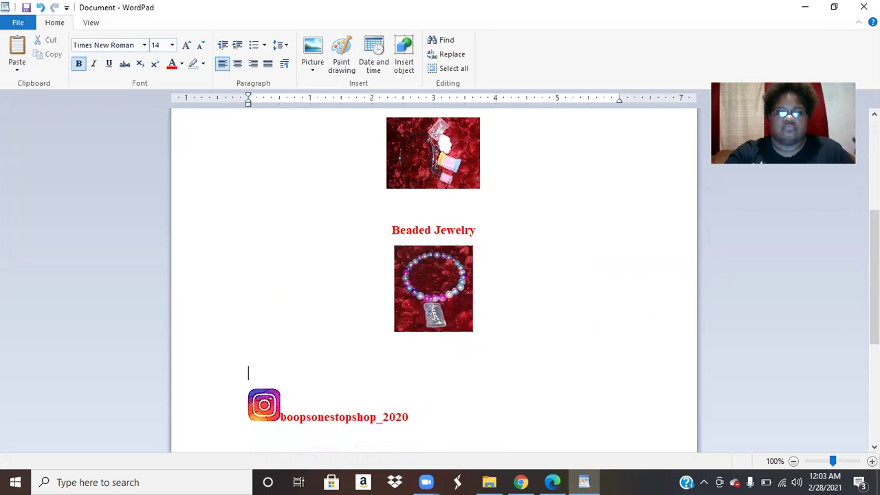
key(BackSpace)
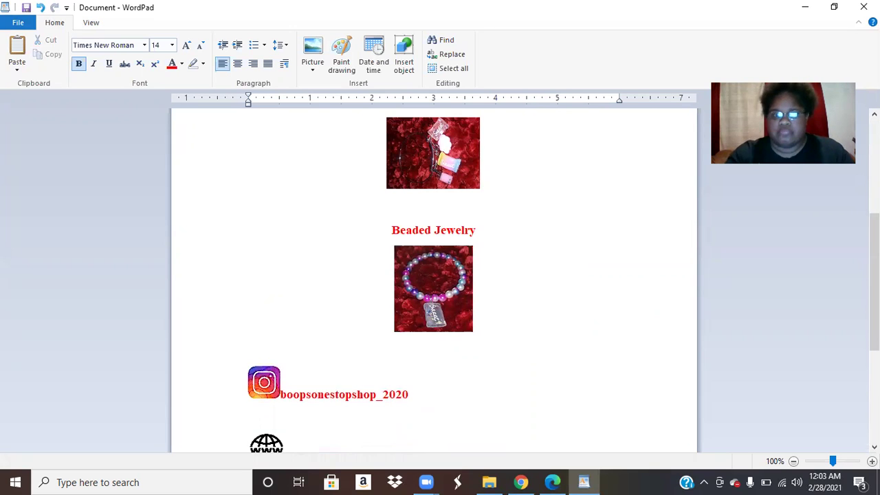
scroll(433, 275, down, 5)
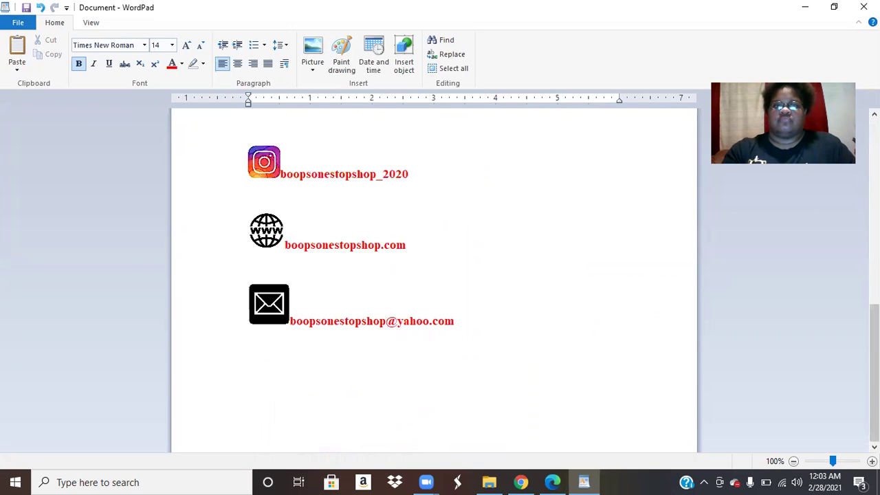
scroll(433, 274, up, 5)
scroll(433, 275, up, 5)
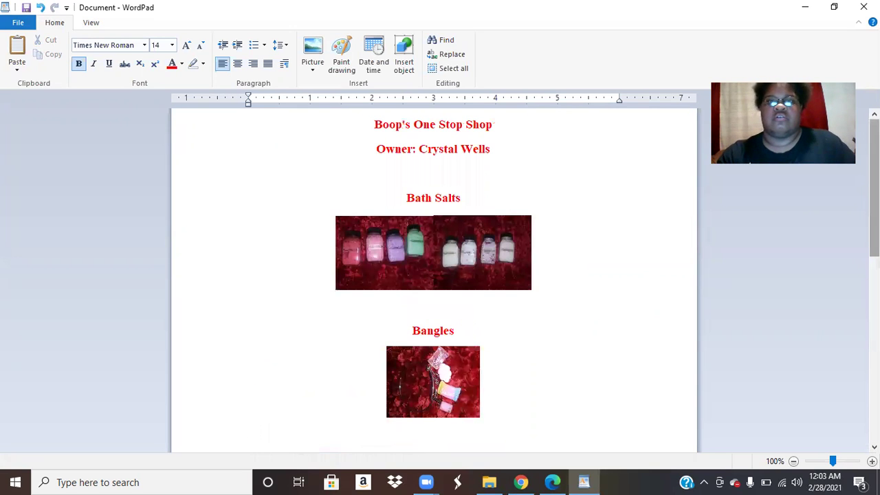
click(18, 22)
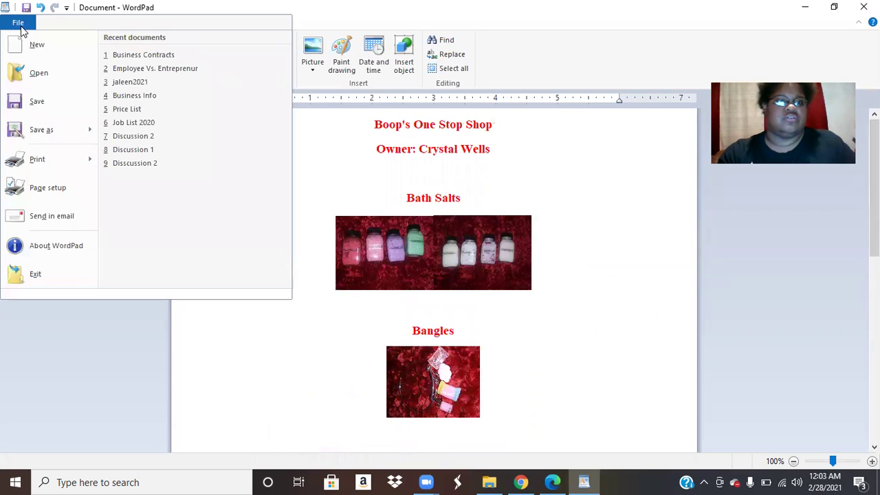
mouse_move(38, 159)
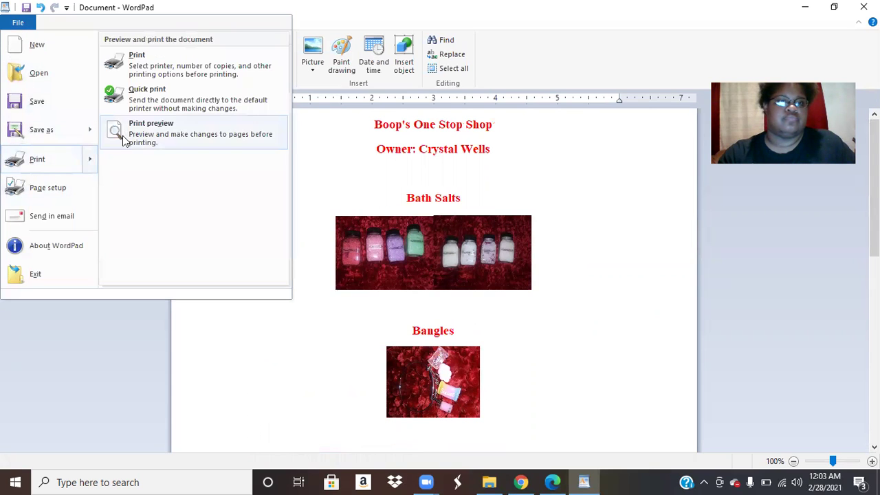
click(123, 134)
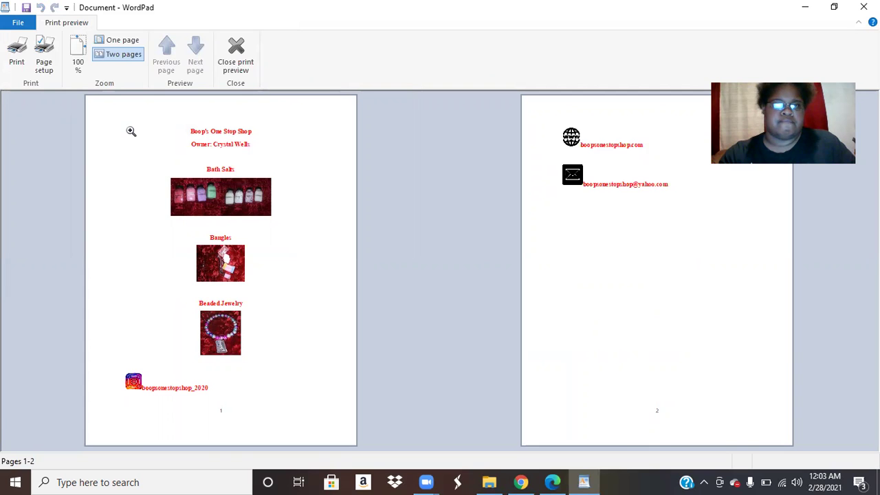
click(246, 61)
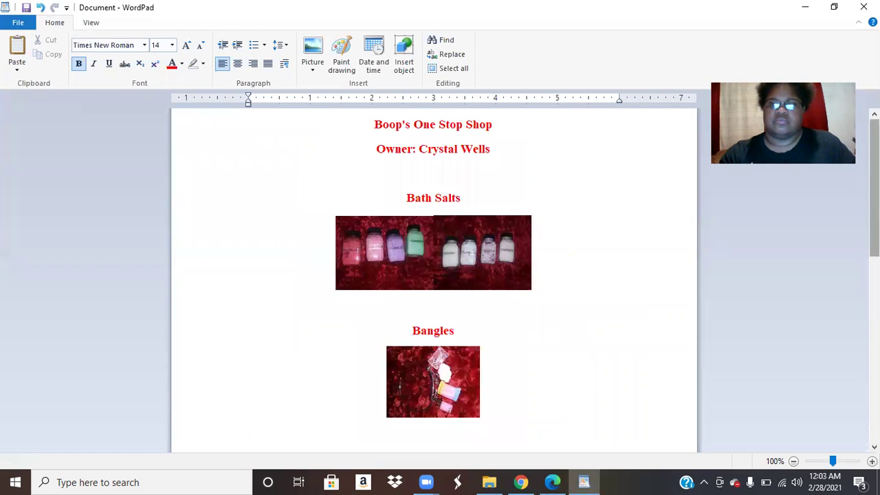
key(Page_Down)
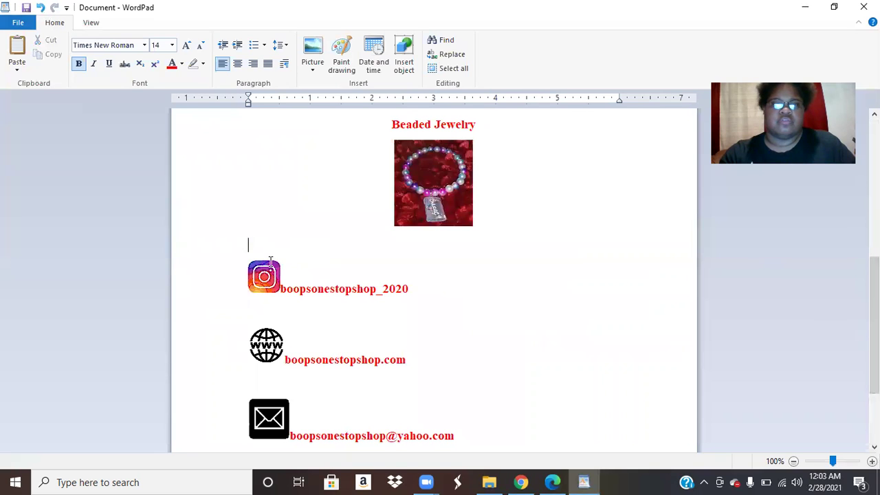
drag(254, 257, 461, 425)
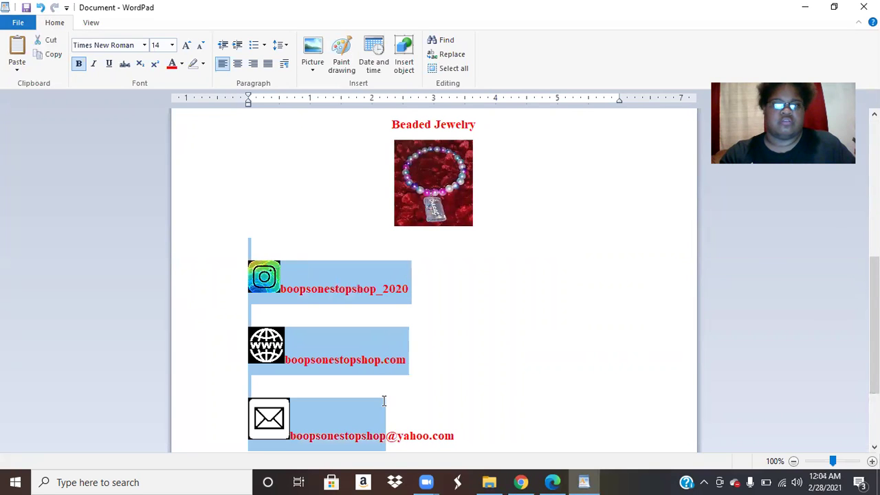
click(279, 46)
click(298, 61)
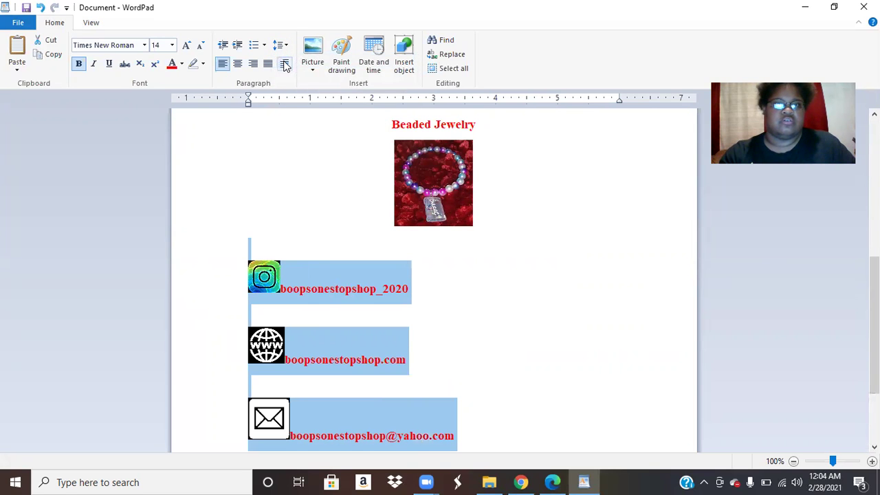
click(281, 45)
click(309, 119)
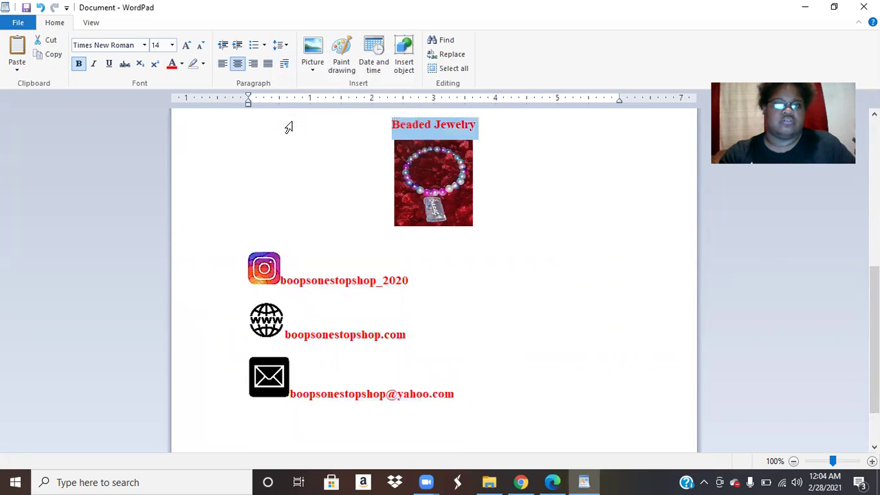
click(285, 47)
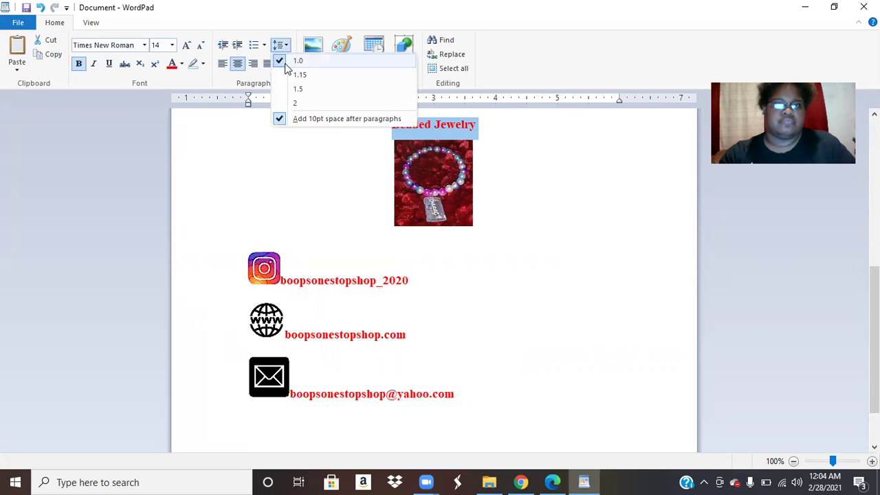
click(285, 64)
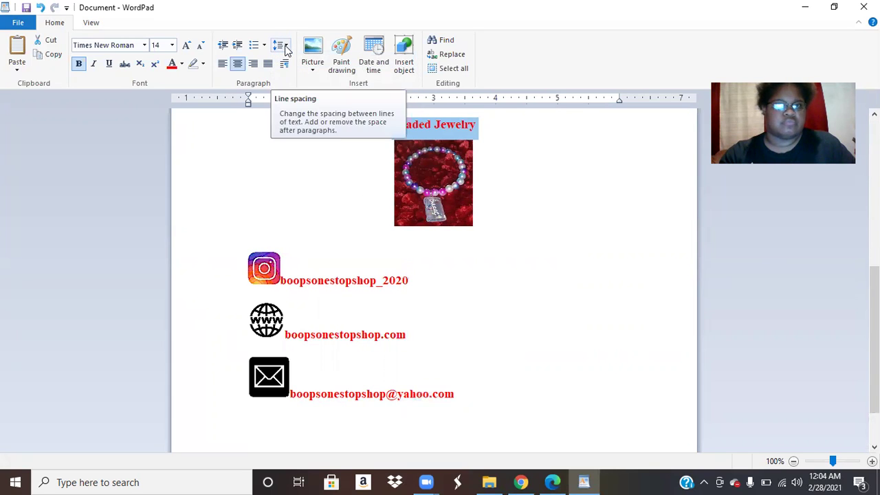
click(283, 46)
click(289, 120)
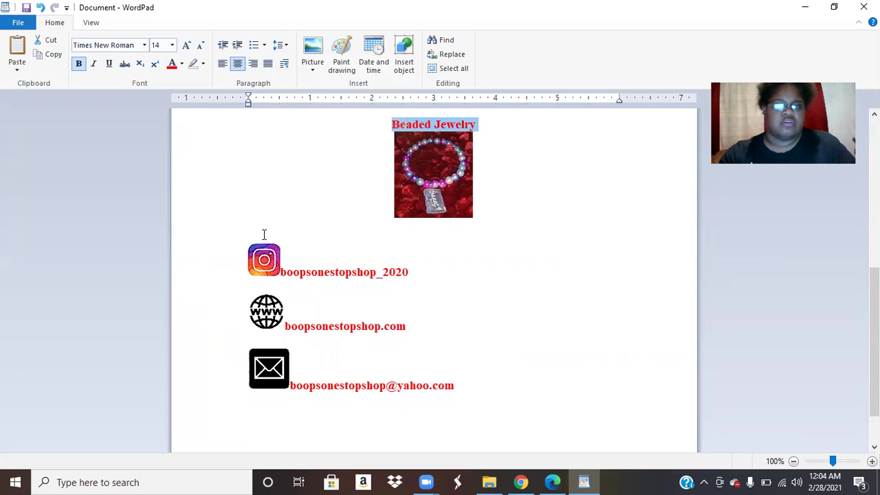
click(23, 25)
mouse_move(37, 159)
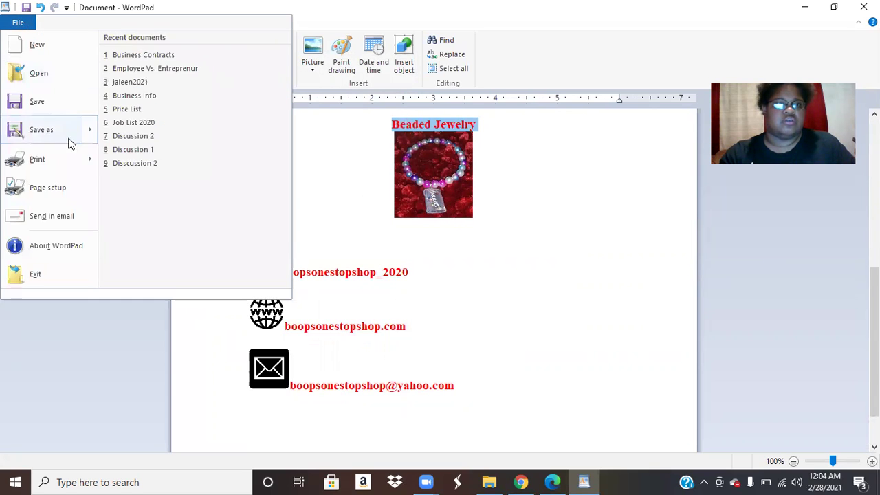
click(149, 138)
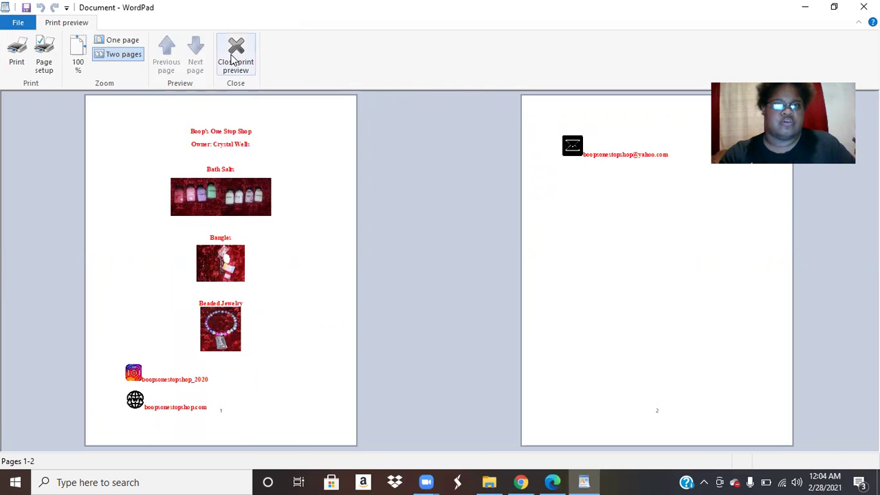
click(236, 53)
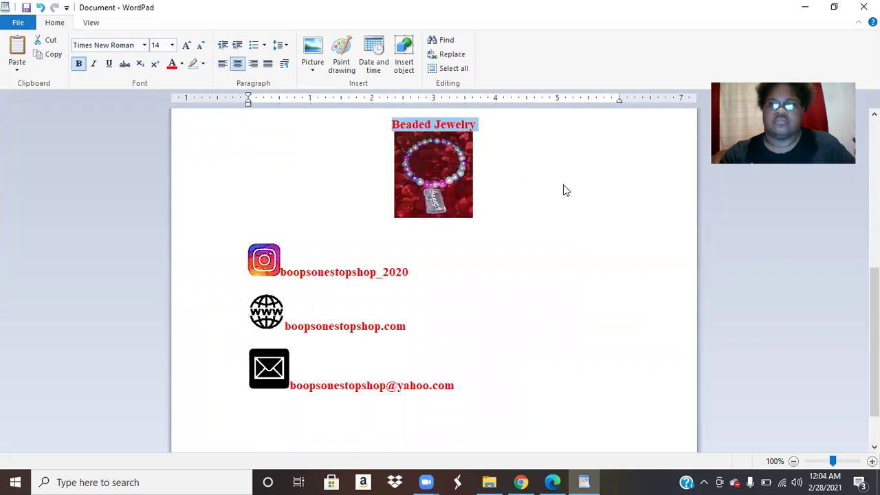
key(ctrl+Home)
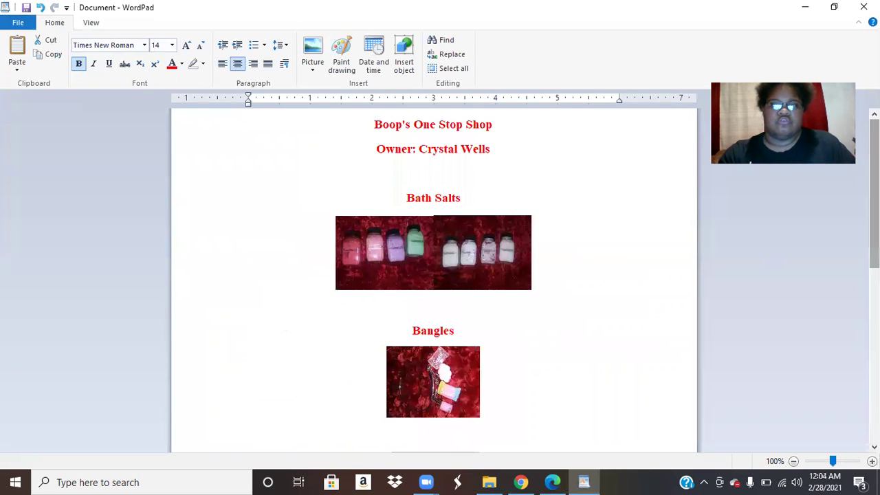
Step: Select the product headings and photos sections of the flyer
click(544, 323)
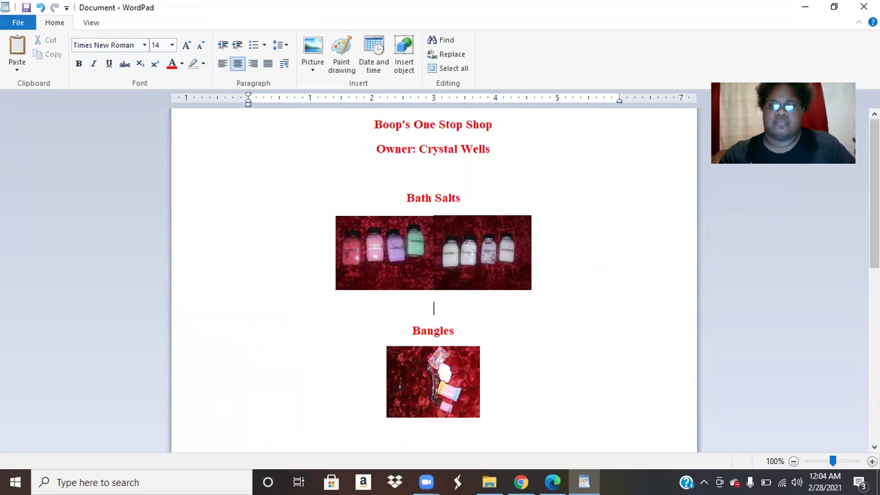
scroll(578, 307, down, 2)
scroll(577, 306, down, 3)
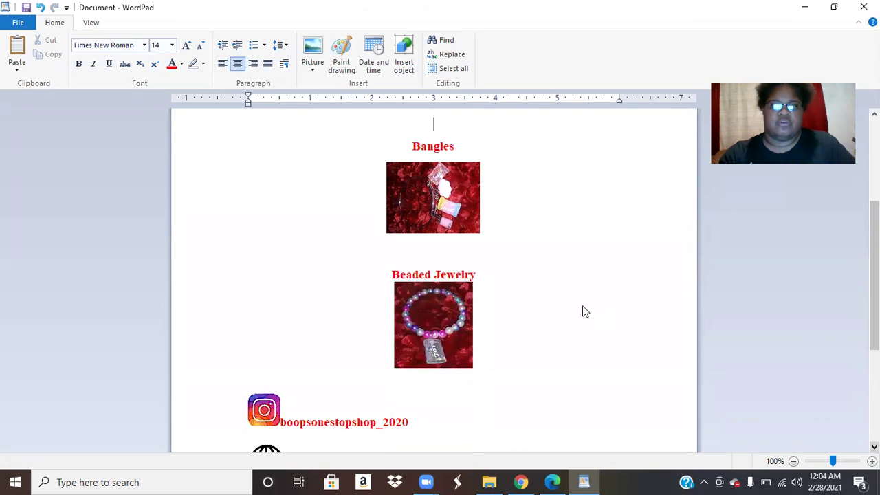
click(467, 258)
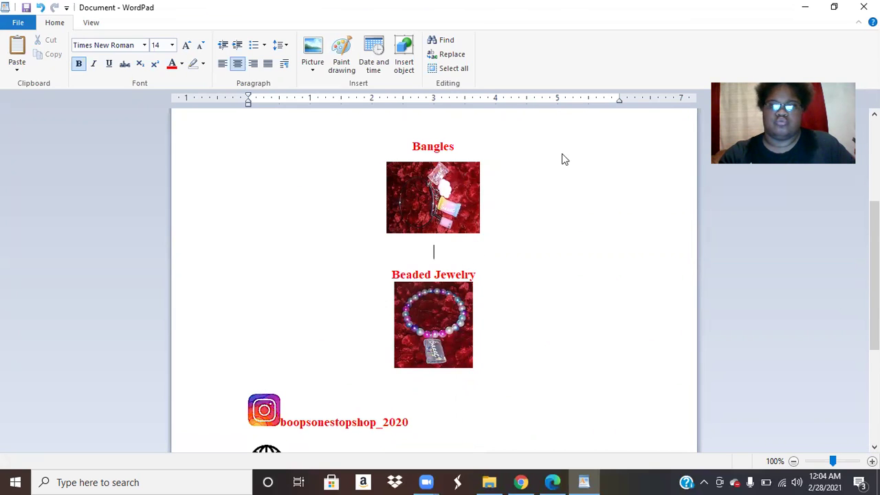
scroll(433, 275, up, 3)
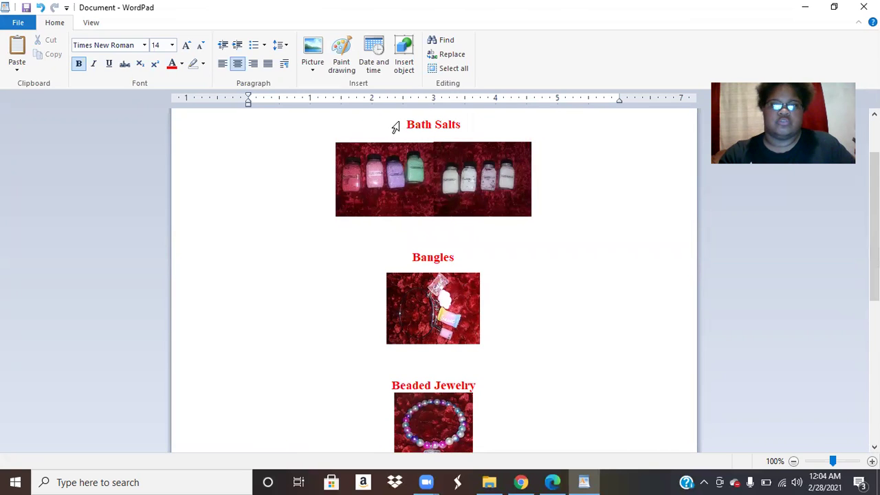
mouse_move(394, 126)
mouse_down()
mouse_move(512, 405)
mouse_move(511, 377)
mouse_up()
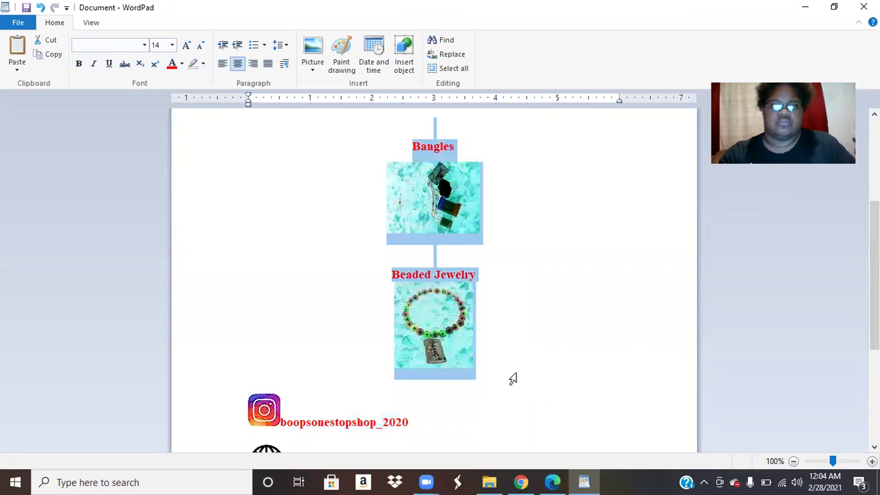
Step: Set their line spacing to 1.0 with 'Add 10pt space after paragraphs' turned off
click(286, 44)
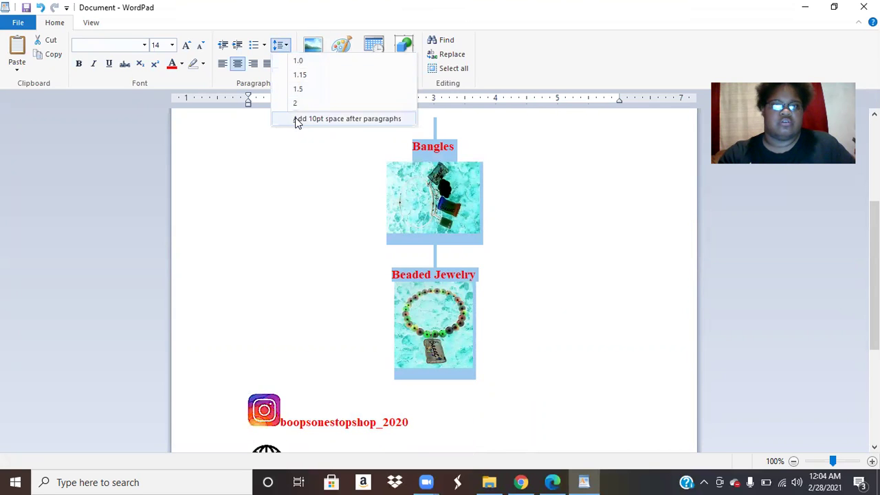
click(306, 61)
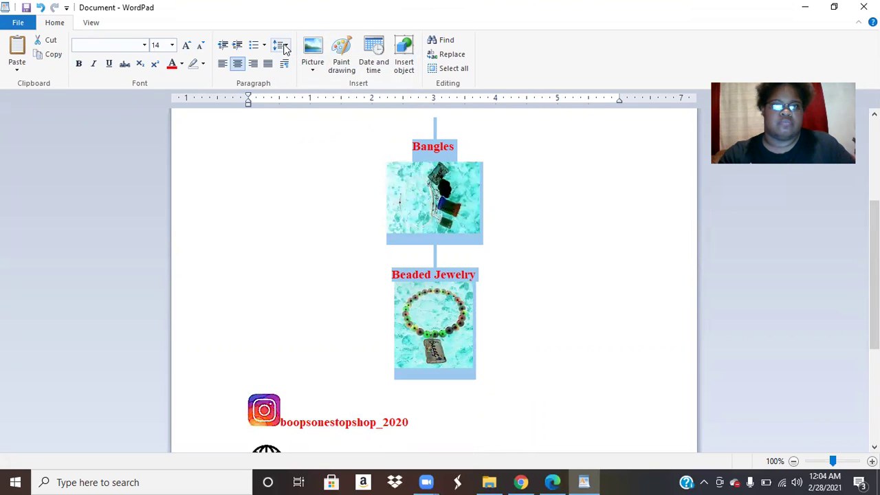
click(285, 45)
click(285, 46)
click(289, 46)
click(297, 119)
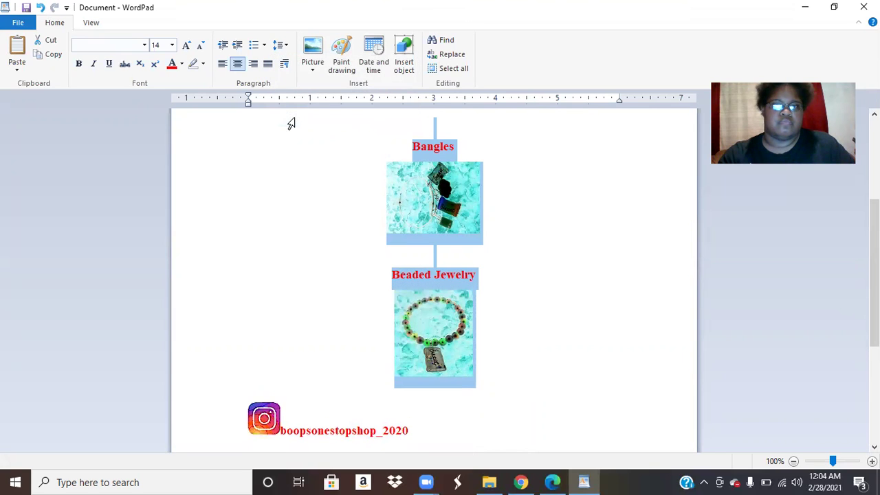
click(288, 46)
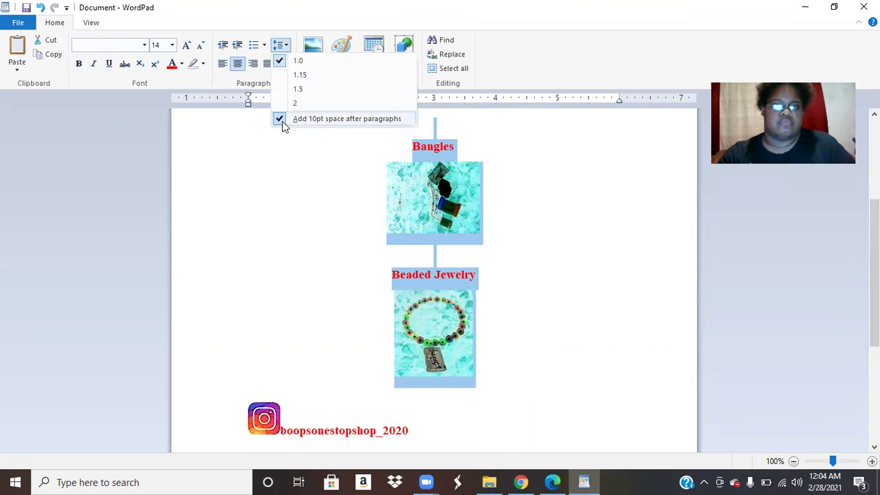
click(281, 121)
click(602, 270)
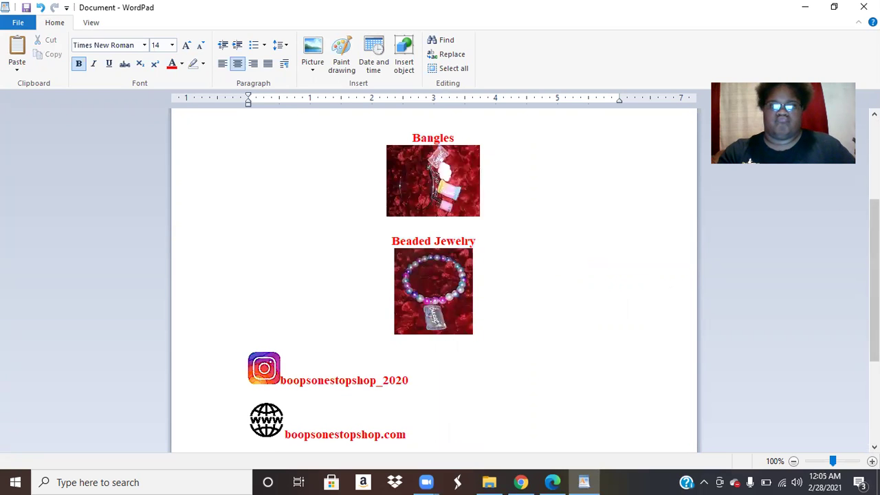
scroll(671, 295, up, 3)
scroll(433, 282, up, 2)
scroll(433, 282, up, 1)
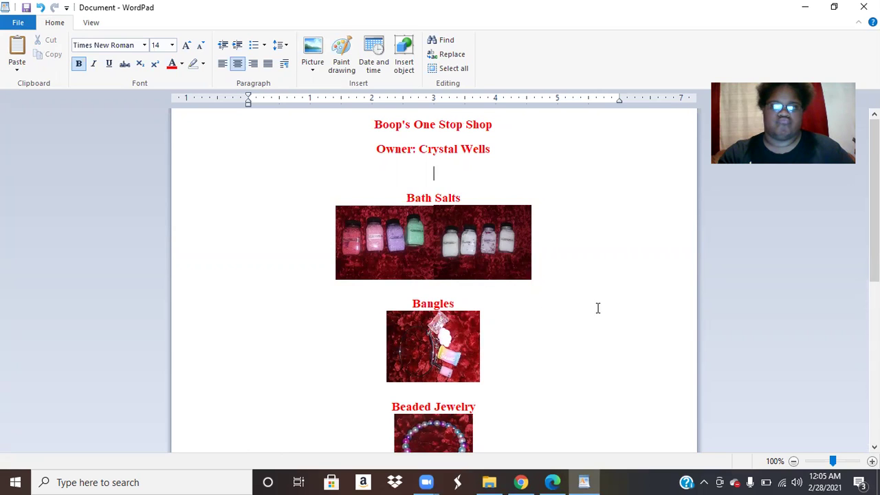
Step: Move the bracelet photo beside the bangles and merge the headings into 'Bangles and Beaded Jewelry'
click(455, 426)
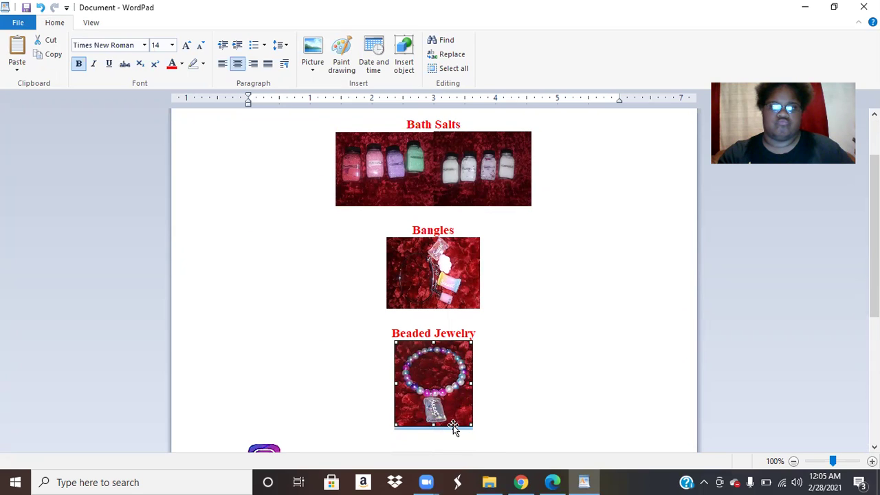
drag(438, 389, 516, 267)
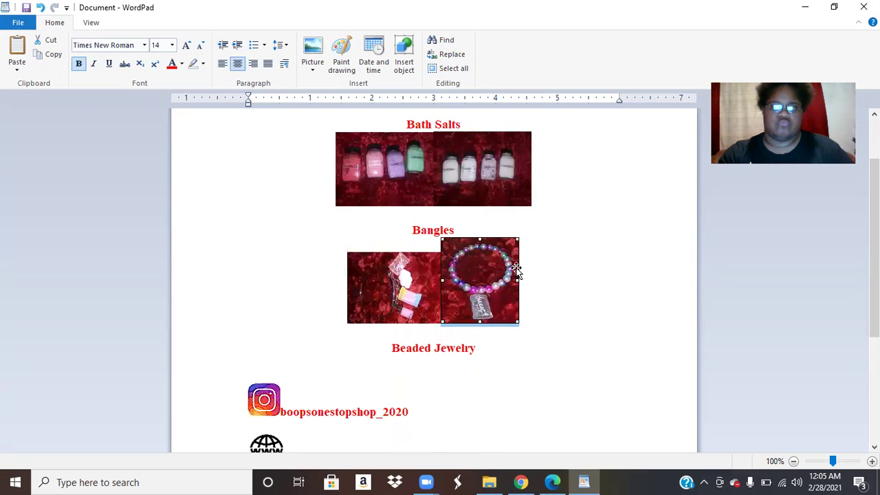
click(461, 231)
text(and Beaded Jewe)
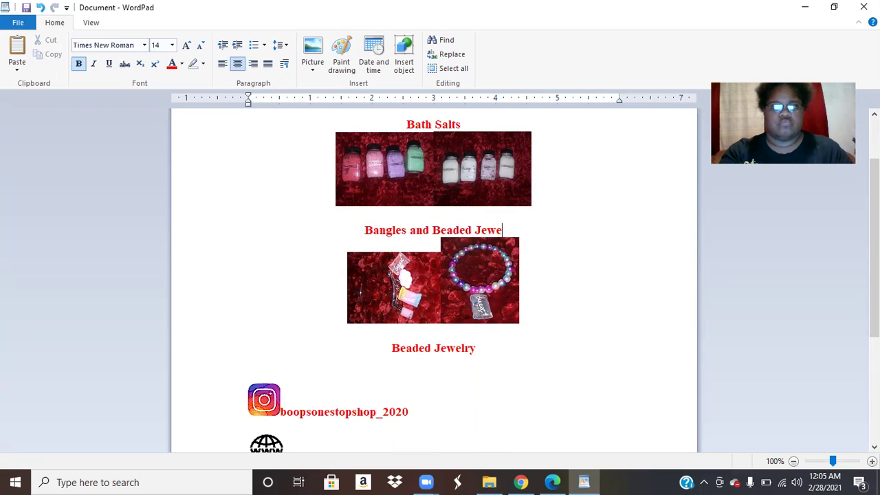
text(lry)
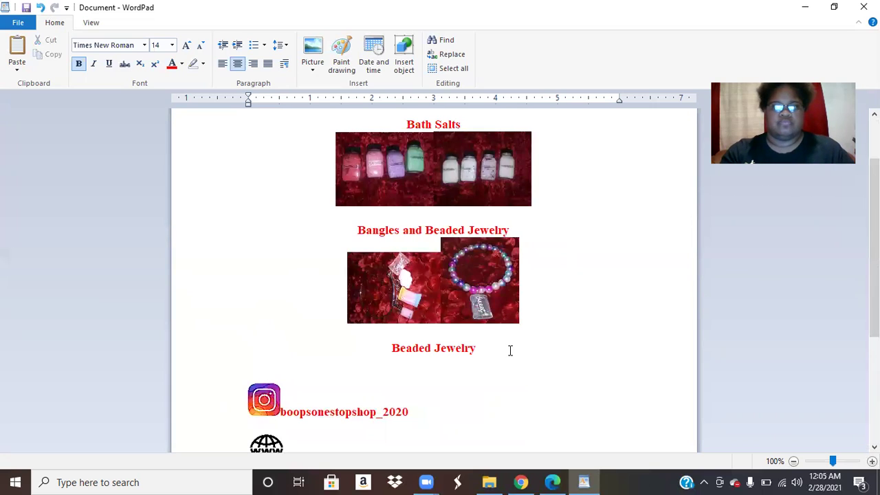
click(509, 352)
key(BackSpace)
key(BackSpace)
key(BackSpace)
key(BackSpace)
key(BackSpace)
key(BackSpace)
key(BackSpace)
key(BackSpace)
key(BackSpace)
key(BackSpace)
key(BackSpace)
key(BackSpace)
key(BackSpace)
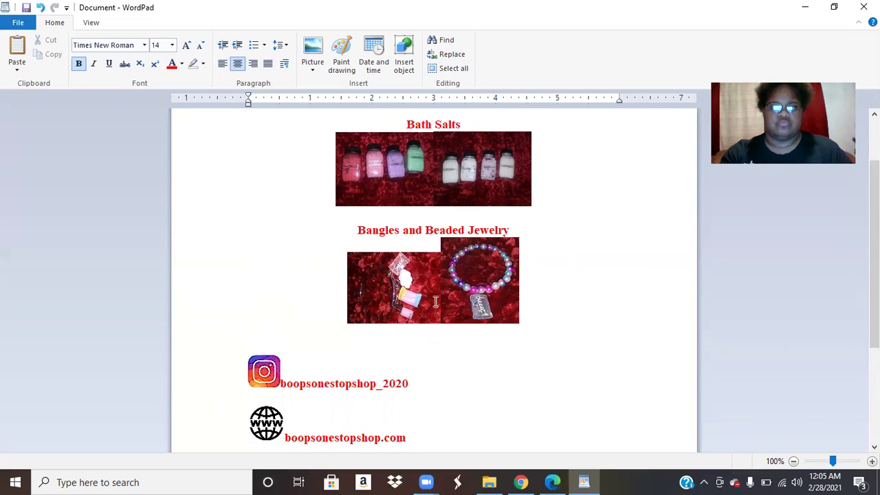
Step: Resize the bracelet photo to match the bangles photo's height
click(459, 263)
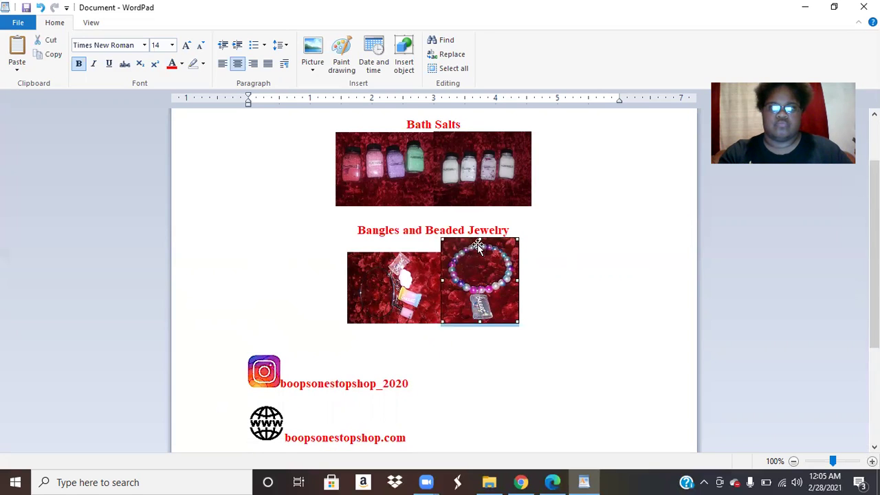
drag(480, 238, 481, 255)
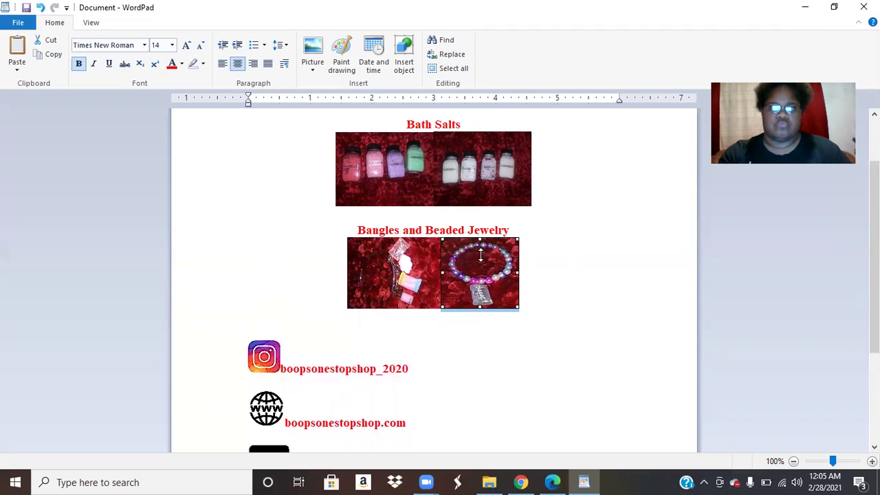
click(570, 271)
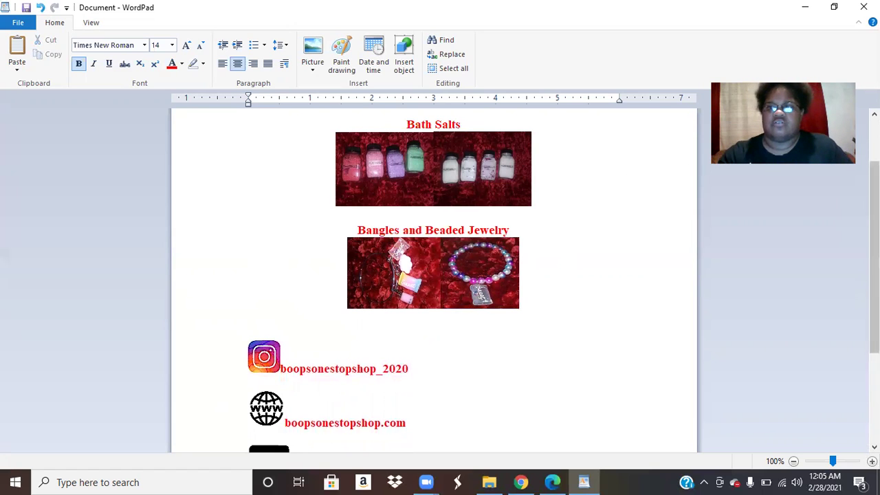
scroll(433, 275, up, 2)
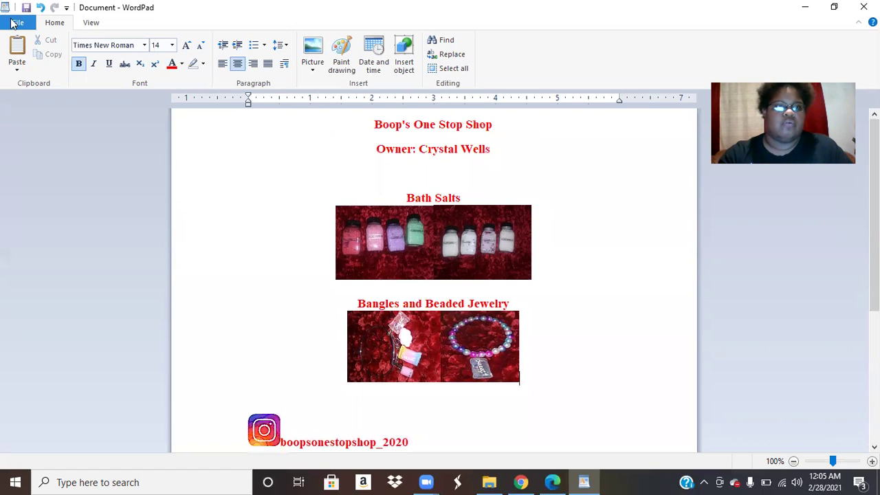
click(13, 22)
mouse_move(37, 158)
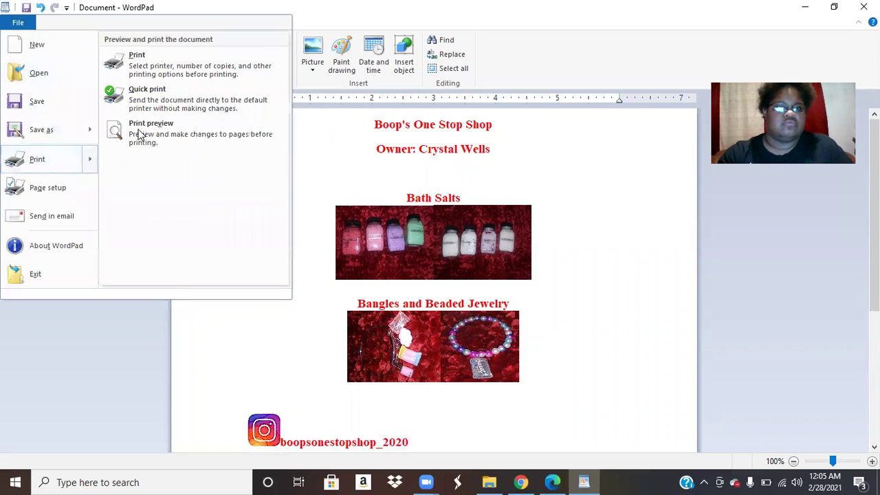
click(139, 131)
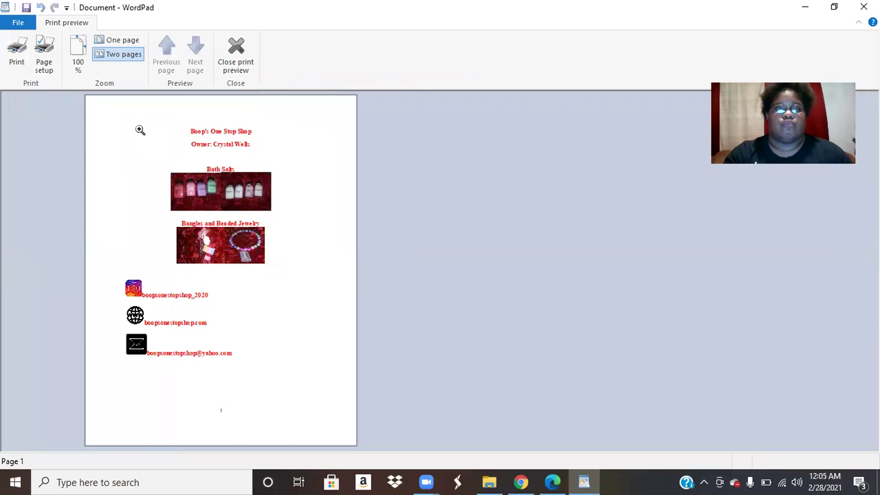
click(231, 59)
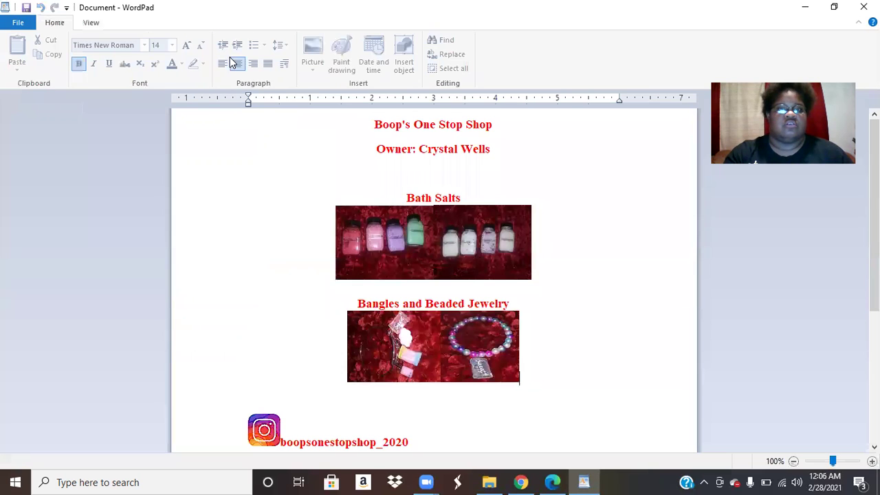
Step: Rename the Bath Salts heading to 'Boop's Salts and Basic Salts'
click(464, 197)
key(BackSpace)
key(BackSpace)
key(BackSpace)
key(BackSpace)
key(BackSpace)
key(BackSpace)
key(BackSpace)
key(BackSpace)
key(BackSpace)
text(Boops)
key(BackSpace)
text('s Salts and Basic Salts)
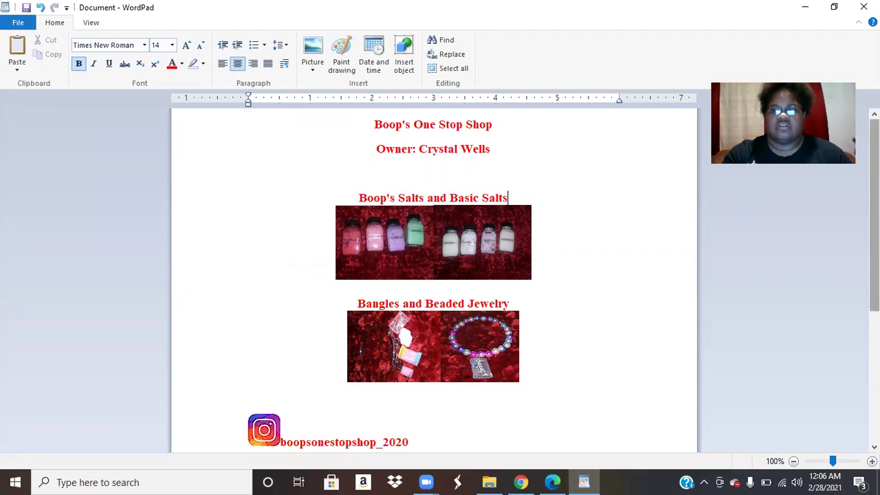
Step: Return to the top of the flyer and open the File menu's save options
scroll(433, 275, down, 5)
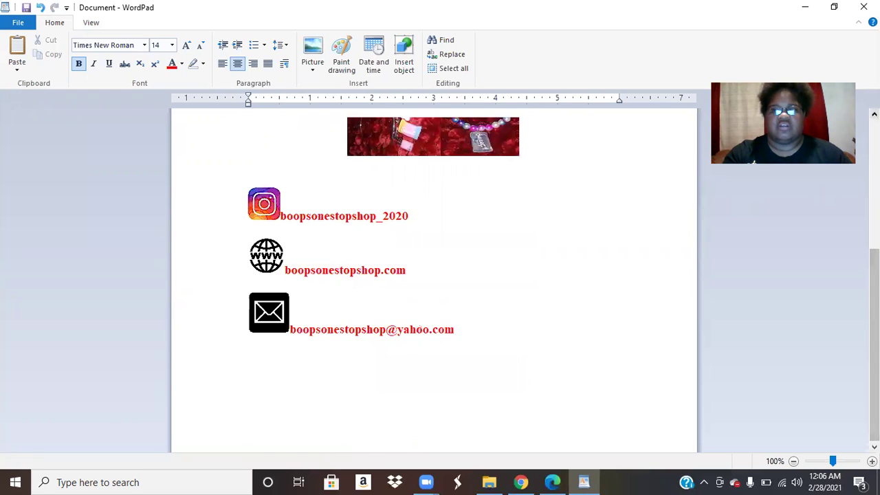
scroll(433, 275, up, 2)
scroll(433, 275, up, 3)
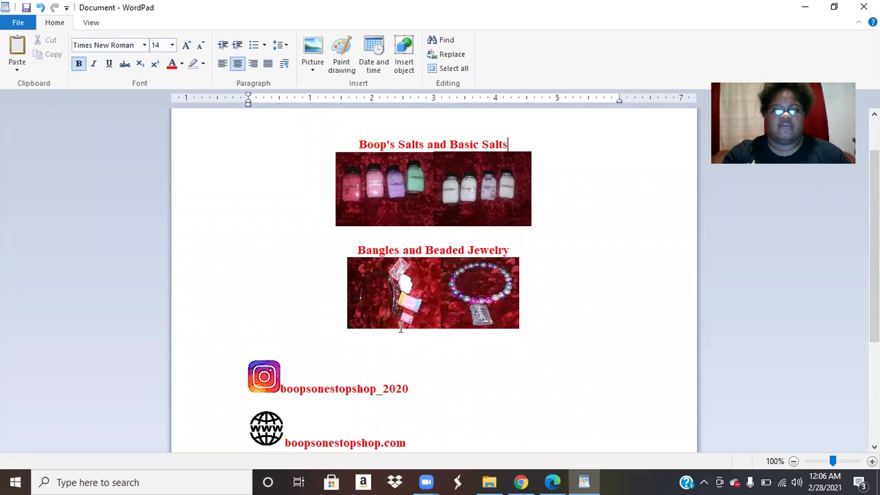
scroll(809, 347, down, 4)
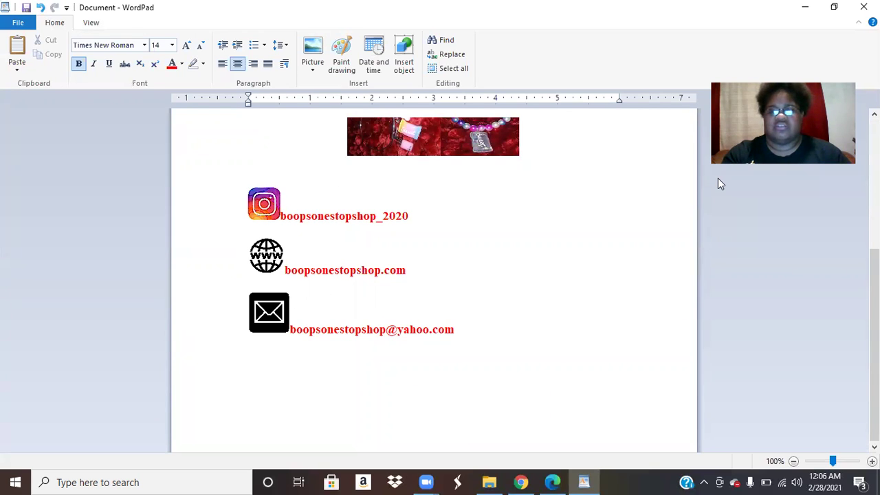
scroll(433, 275, up, 5)
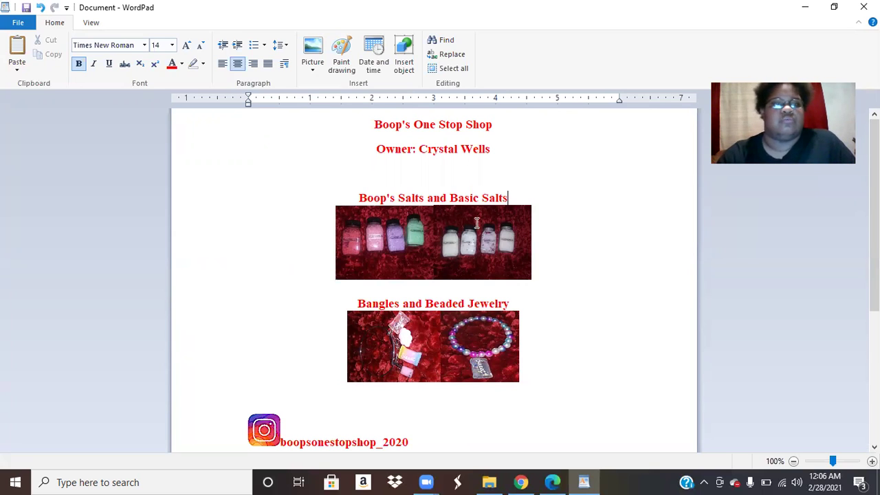
click(19, 25)
mouse_move(43, 130)
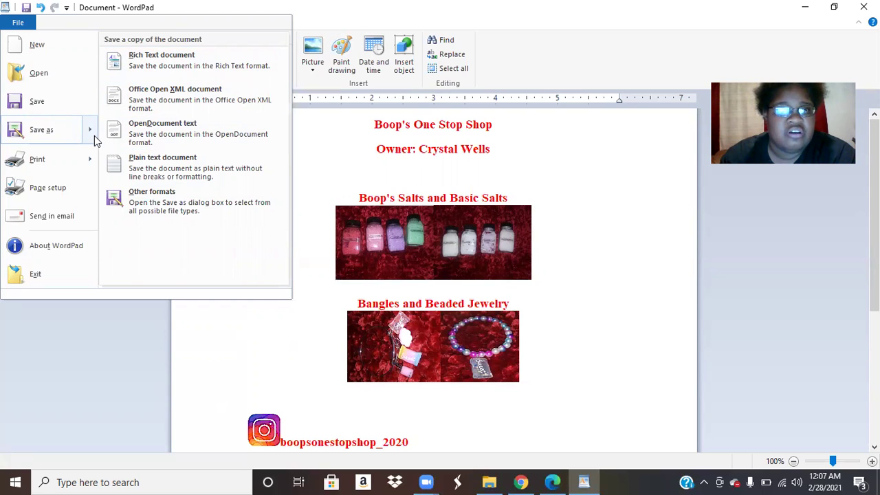
Step: Save the flyer as a Rich Text document named 'Sample Flyer'
click(54, 102)
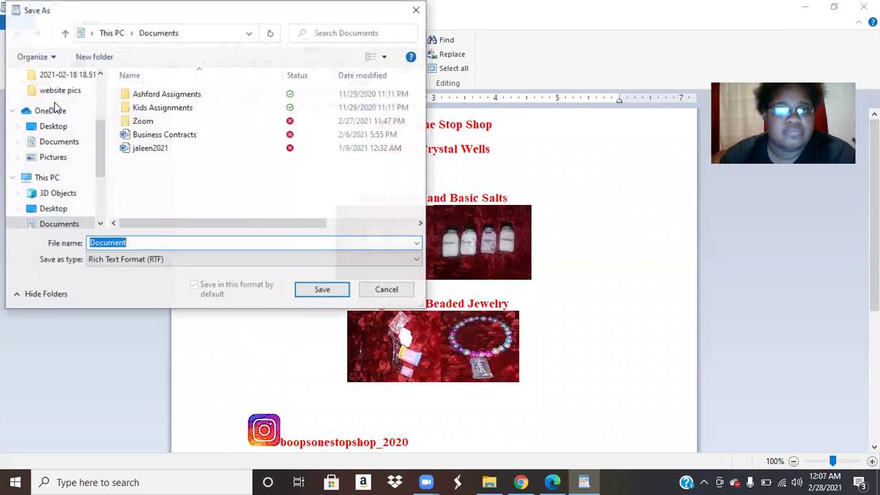
key(BackSpace)
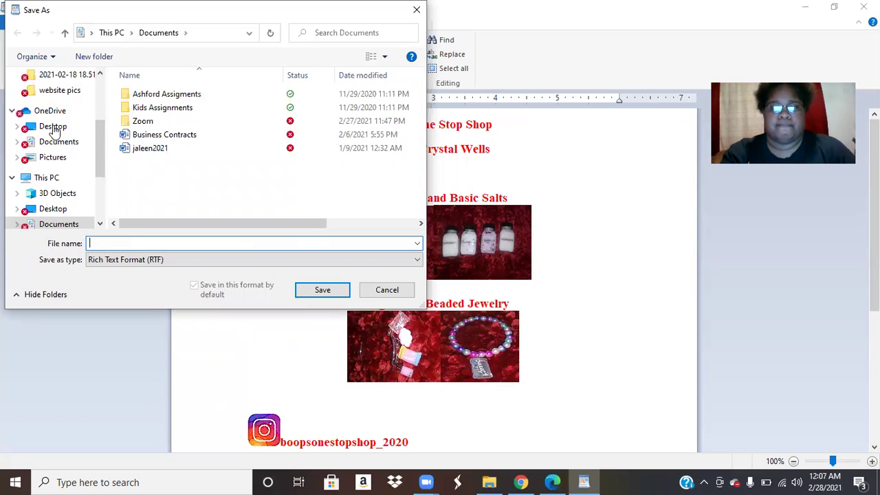
text(Sam)
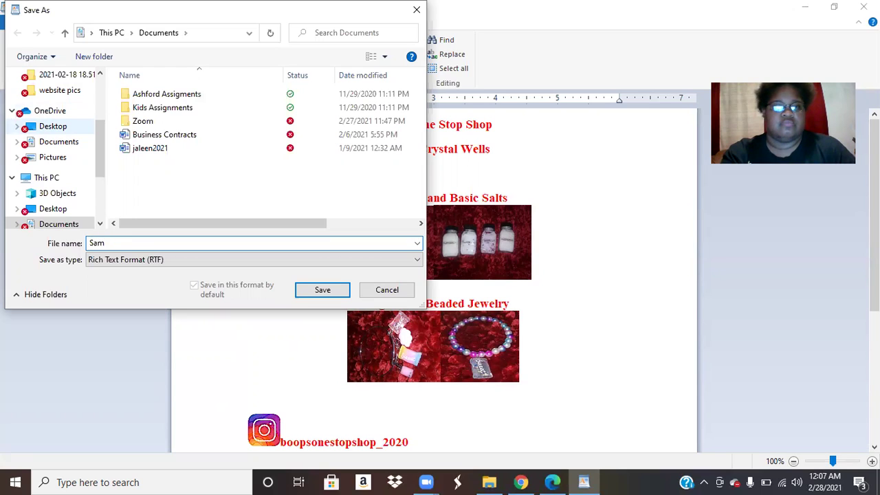
text(Fly)
key(BackSpace)
key(BackSpace)
text(lyer)
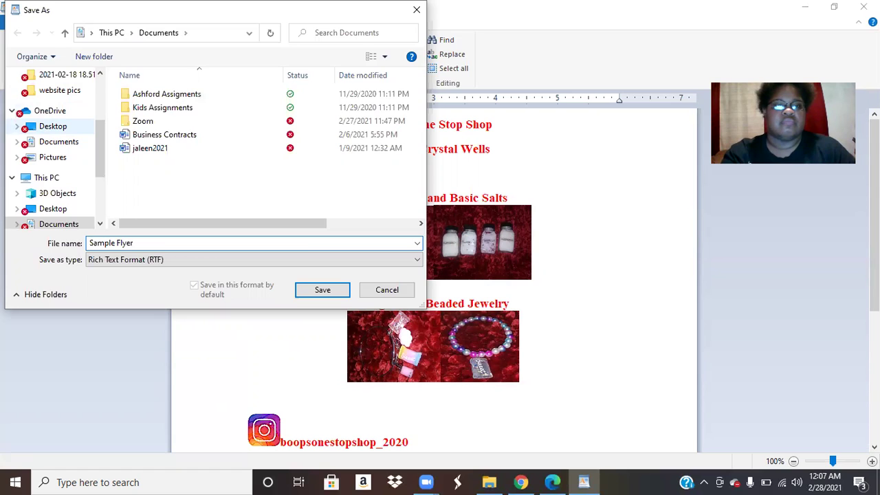
key(Return)
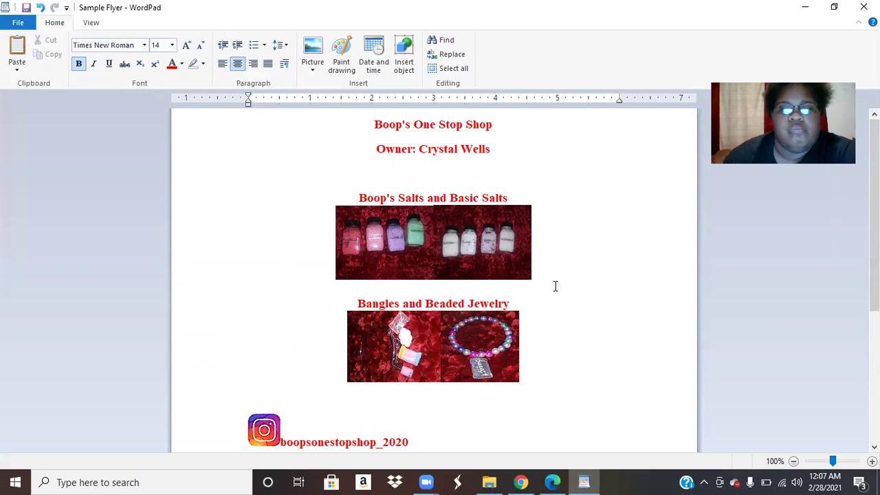
click(427, 481)
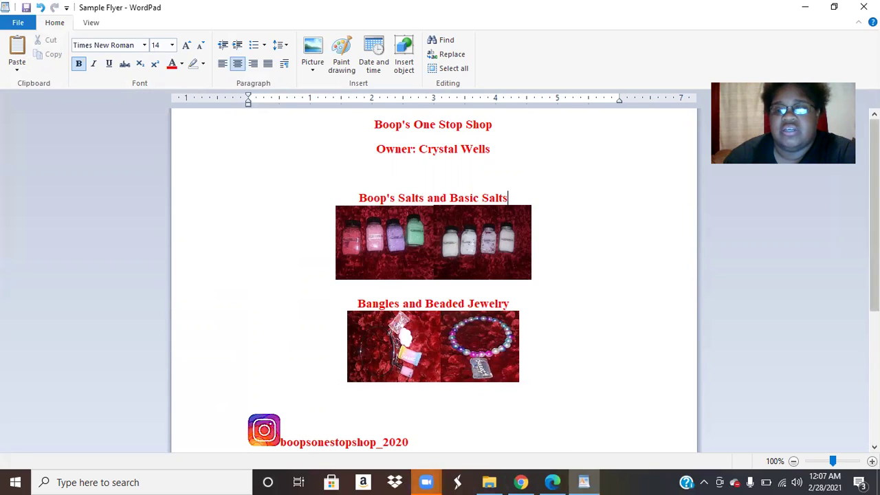
scroll(873, 206, down, 5)
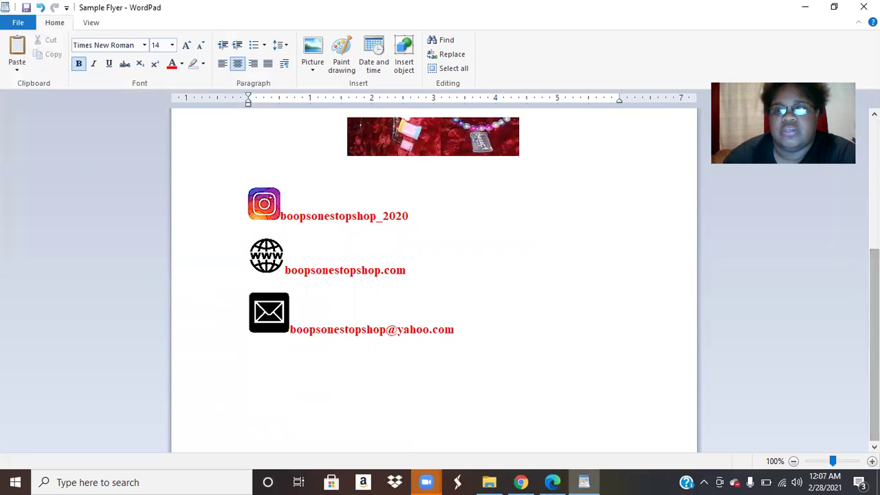
scroll(433, 275, up, 5)
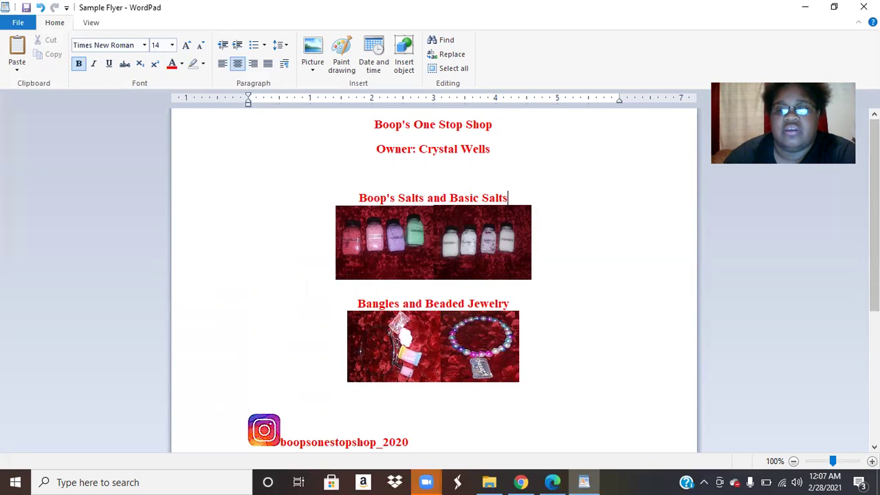
scroll(433, 275, down, 5)
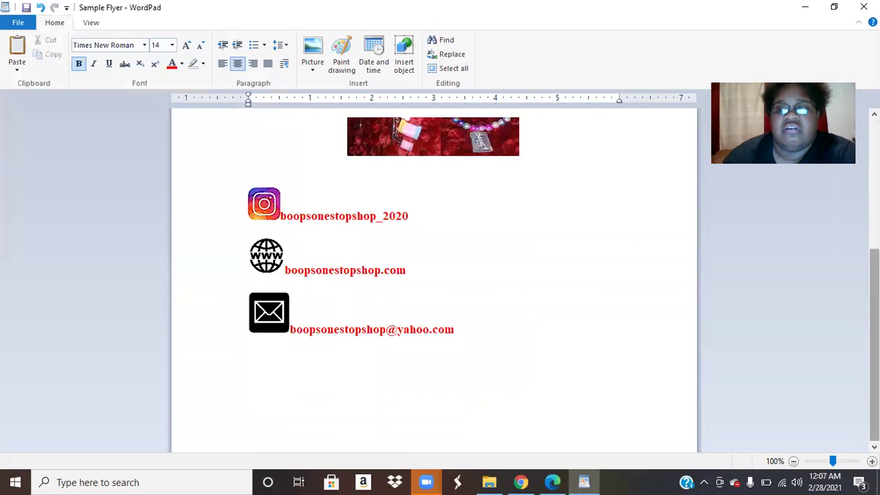
scroll(433, 275, up, 5)
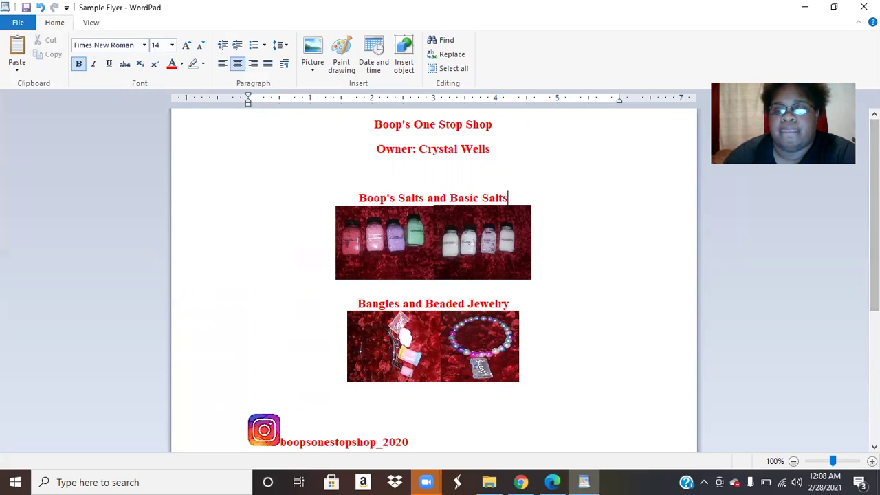
click(874, 357)
scroll(433, 275, up, 5)
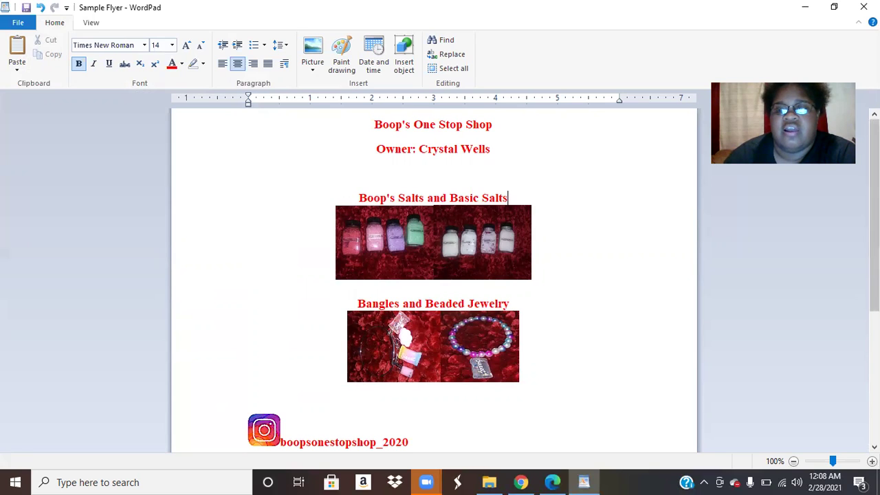
scroll(433, 275, down, 5)
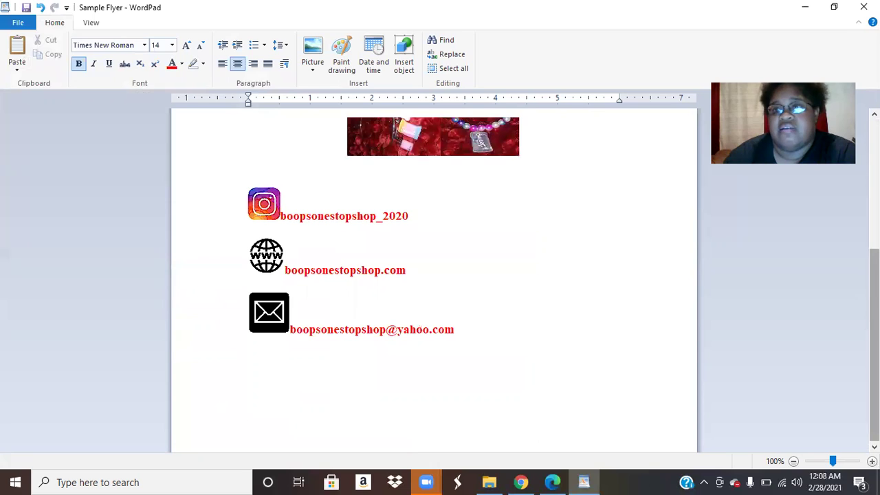
scroll(433, 275, up, 5)
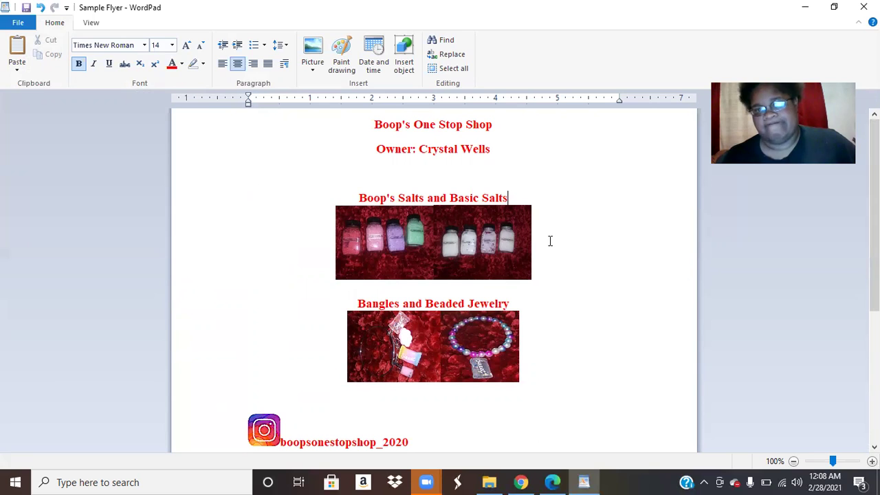
scroll(433, 275, down, 5)
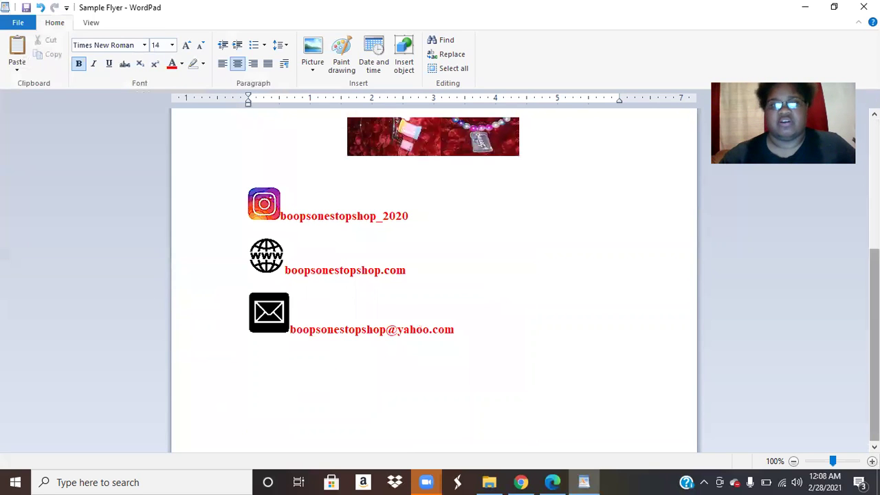
scroll(434, 275, up, 5)
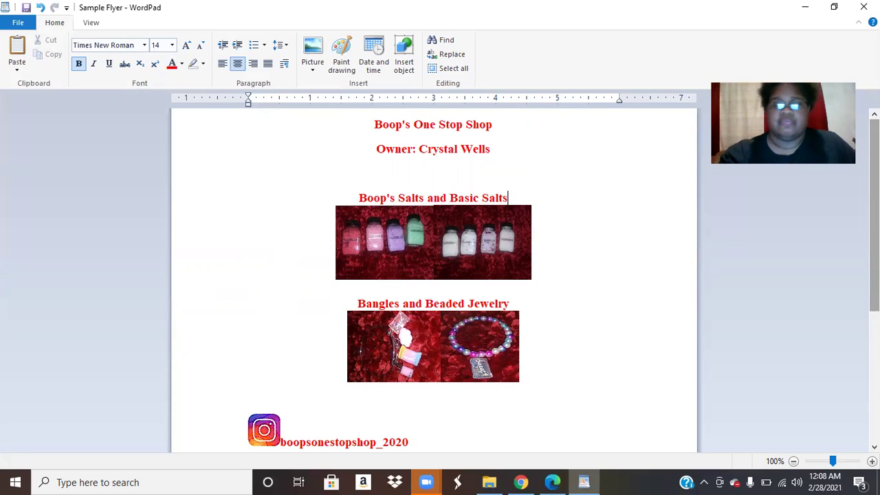
scroll(433, 275, down, 5)
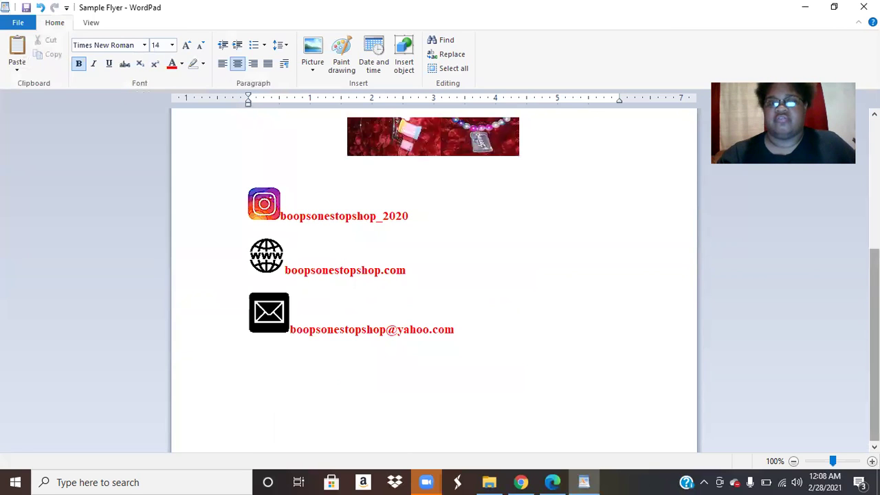
scroll(433, 275, up, 5)
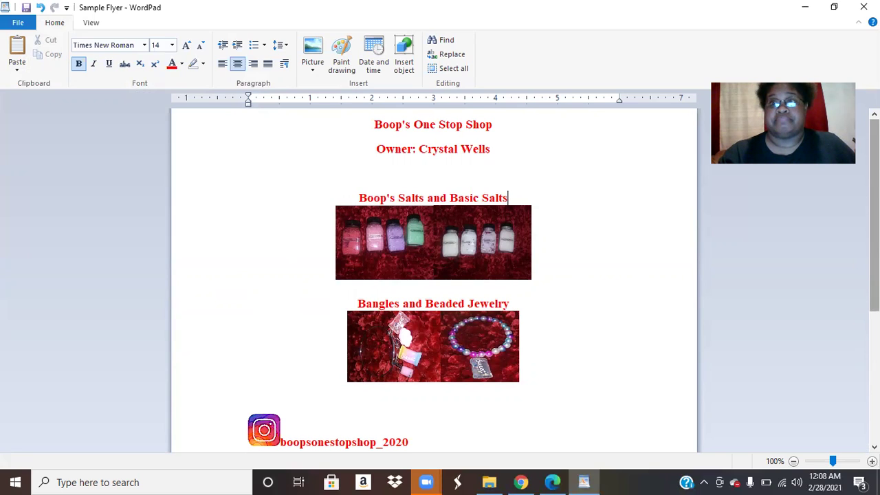
scroll(433, 275, down, 5)
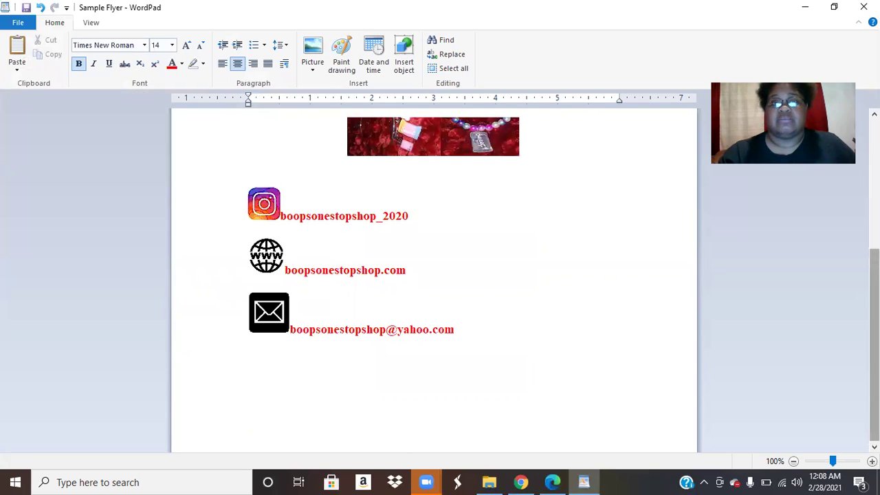
scroll(433, 275, up, 5)
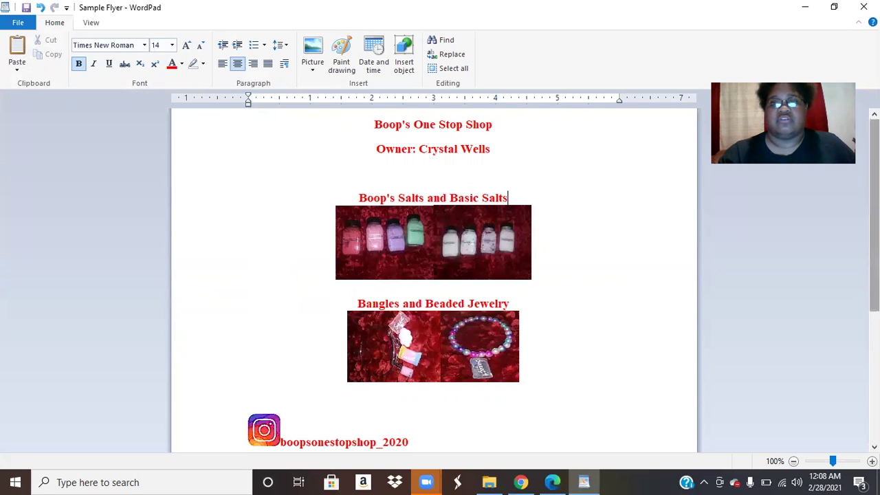